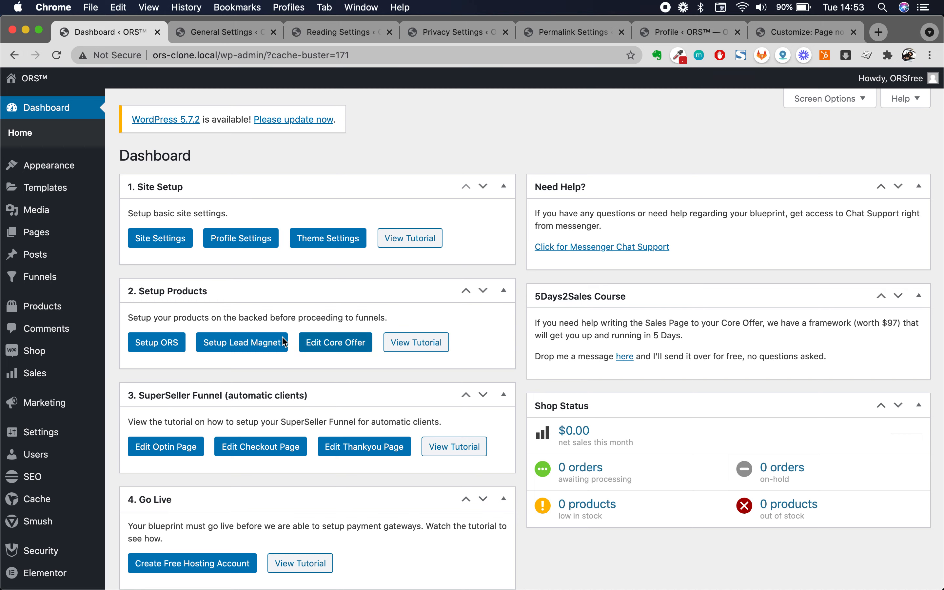
- Switch to General Settings and review the site title ORS™ and tagline 'Organic Revenue System'
scroll(337, 445, down, 5)
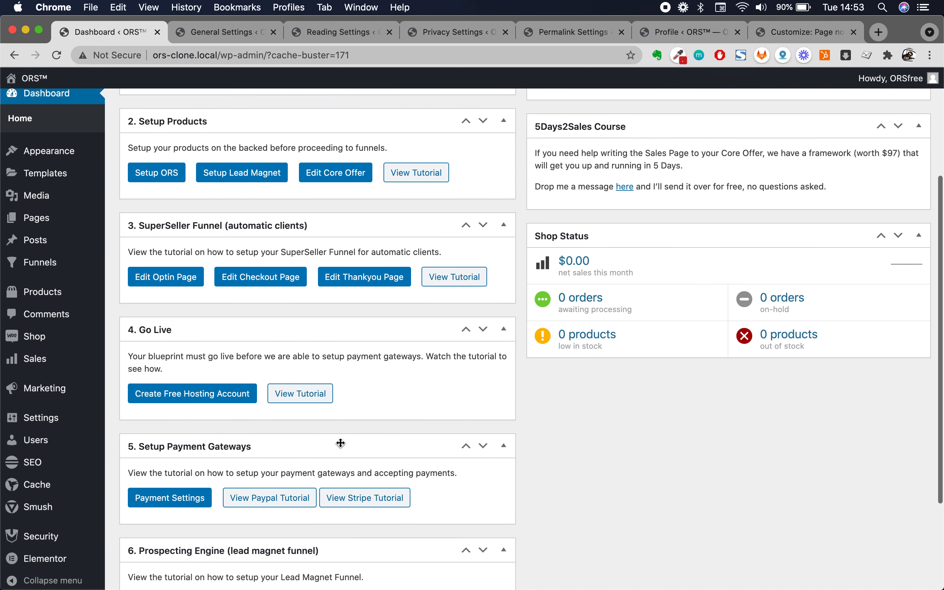
scroll(341, 443, up, 5)
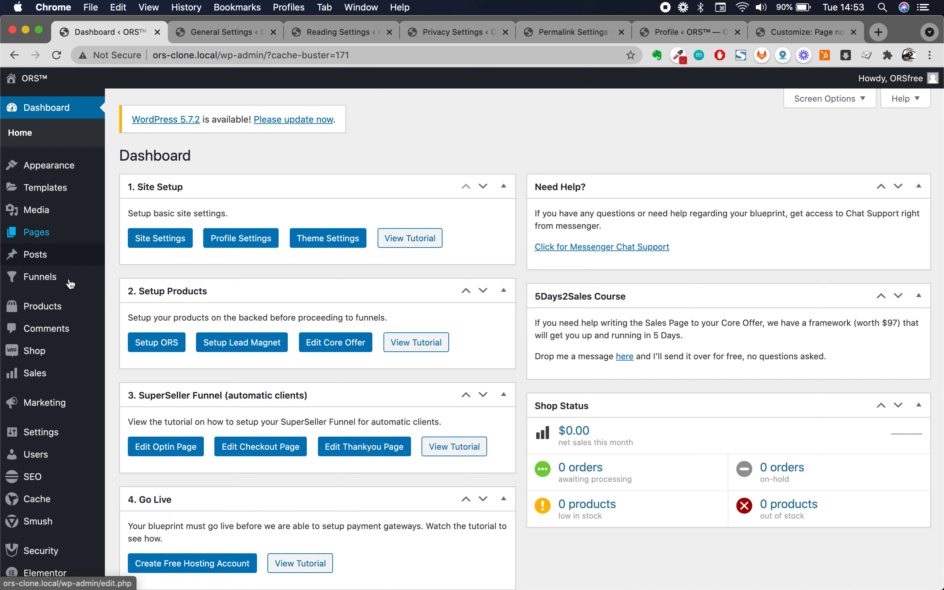
mouse_move(63, 433)
scroll(63, 433, down, 2)
scroll(64, 433, up, 2)
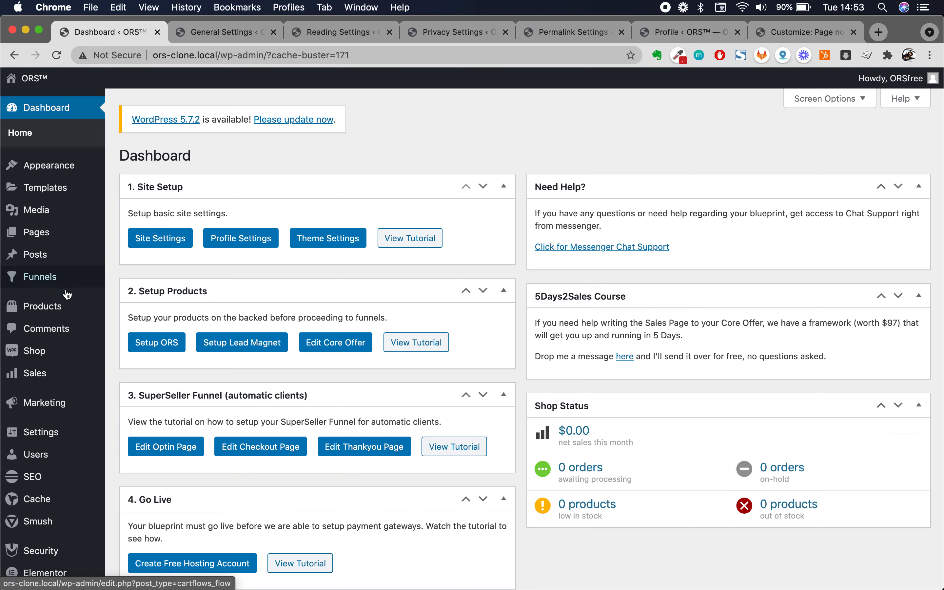
scroll(49, 375, down, 2)
mouse_move(49, 375)
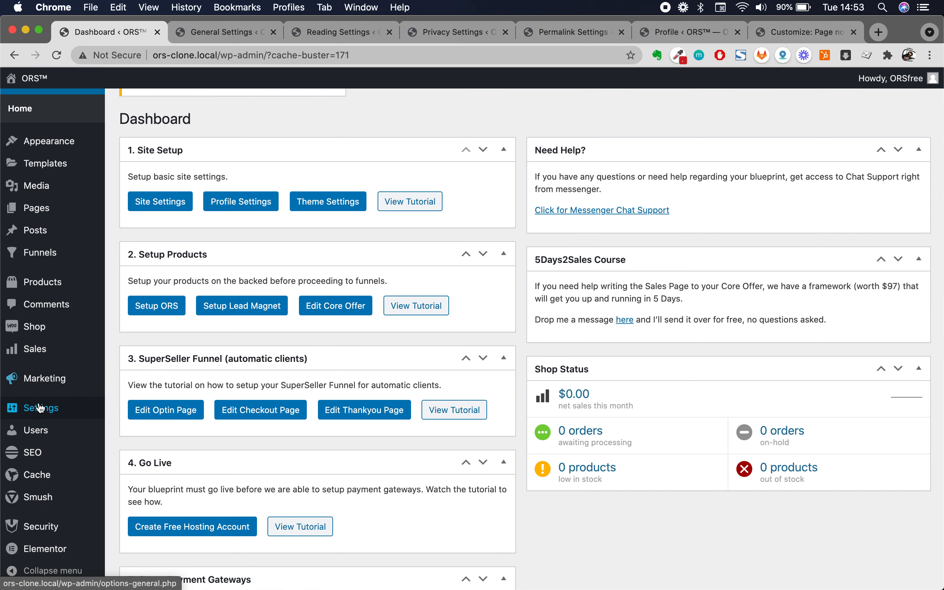
mouse_move(40, 412)
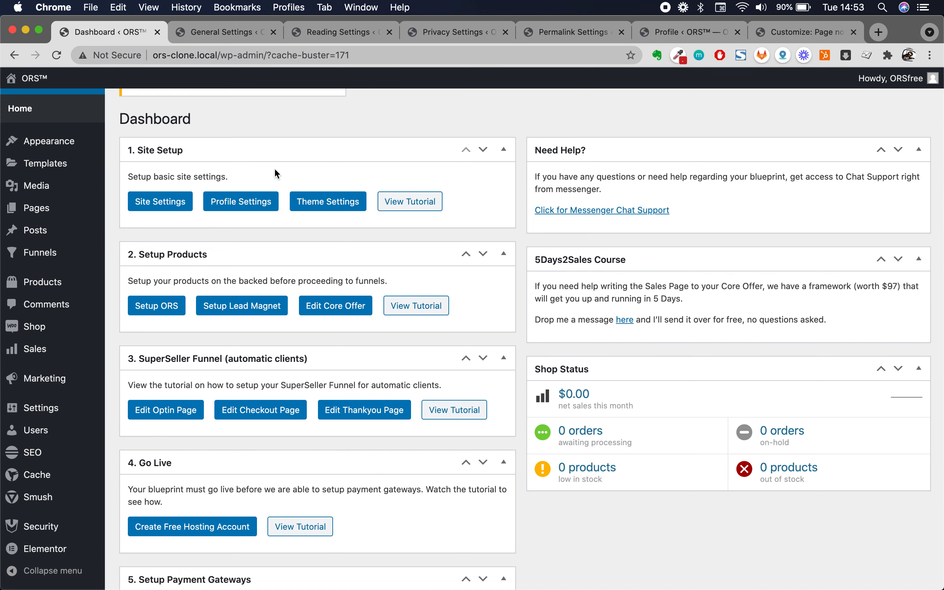
scroll(304, 109, up, 2)
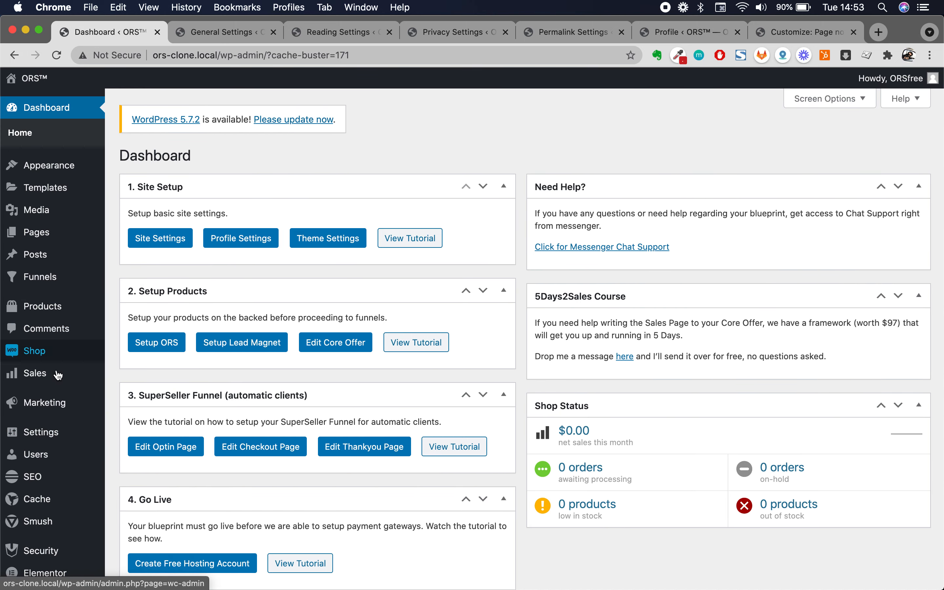
click(230, 31)
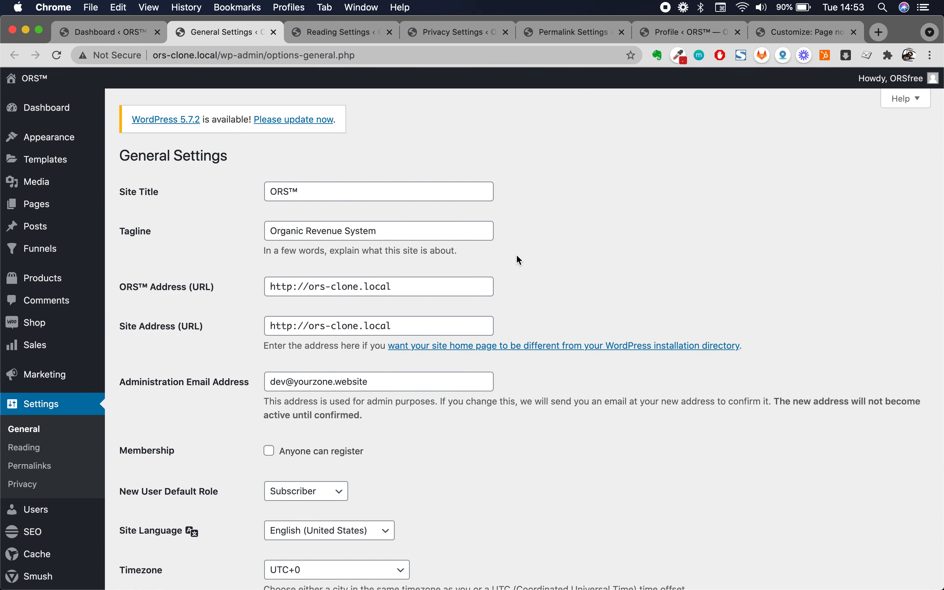
click(455, 198)
key(shift+Left)
key(shift+Left)
key(shift+Left)
key(shift+Left)
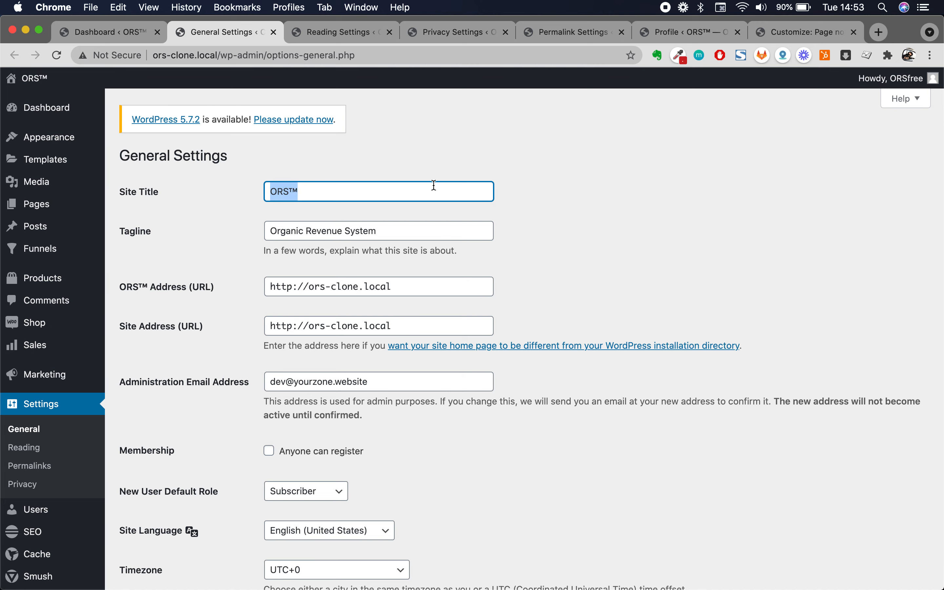
click(413, 234)
key(super+a)
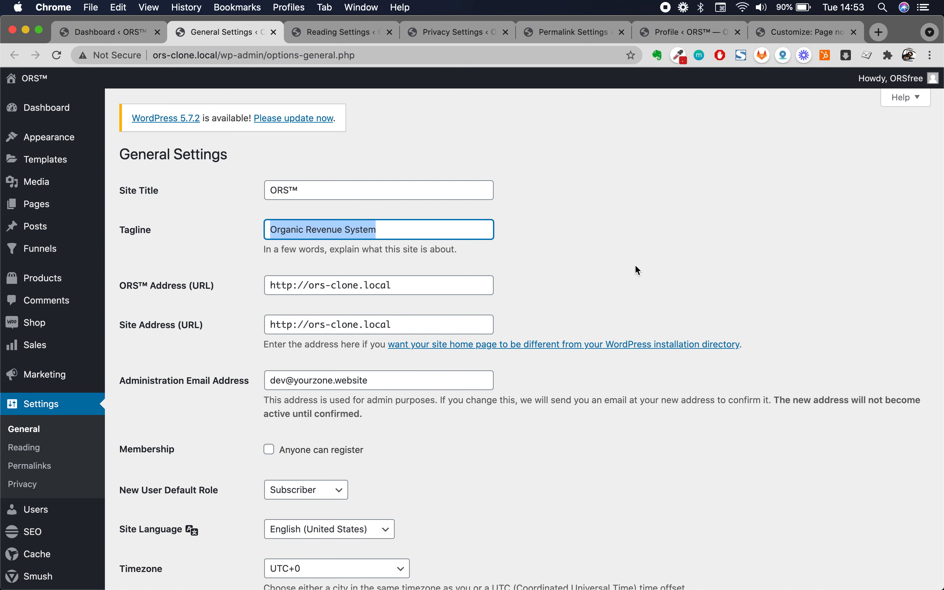
- Inspect the WordPress and Site Address URLs and the administration email field
scroll(638, 270, down, 3)
triple_click(384, 188)
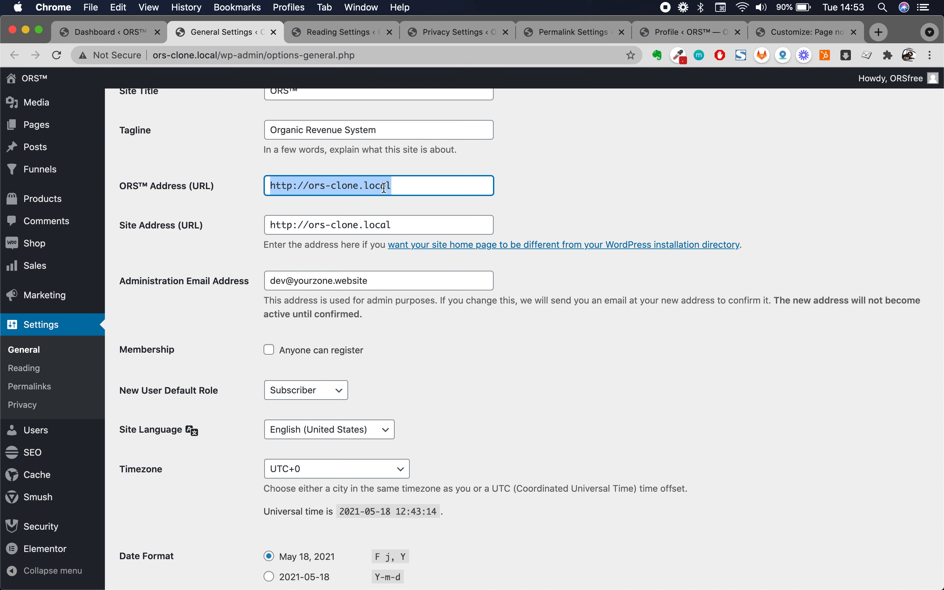
double_click(386, 223)
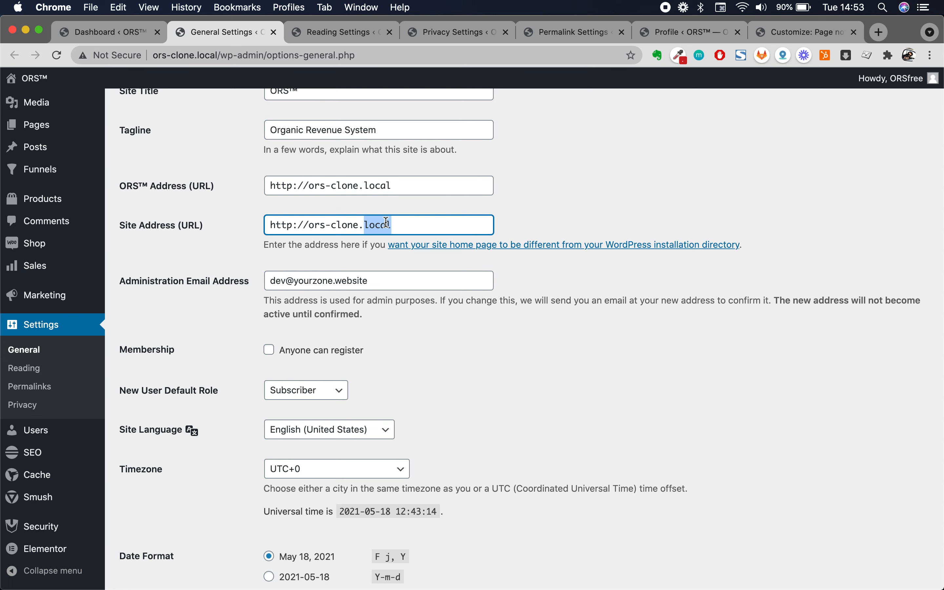
click(542, 218)
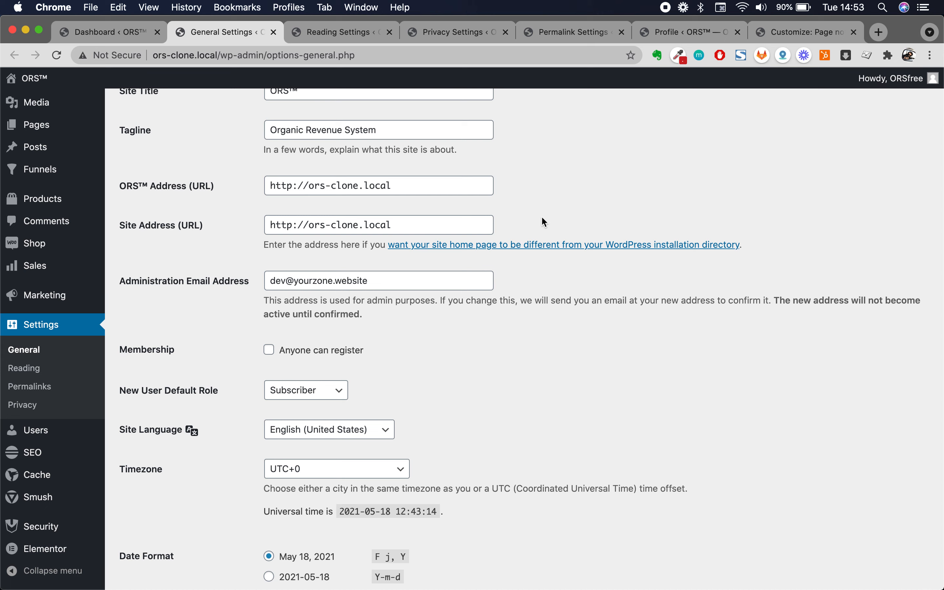
double_click(470, 185)
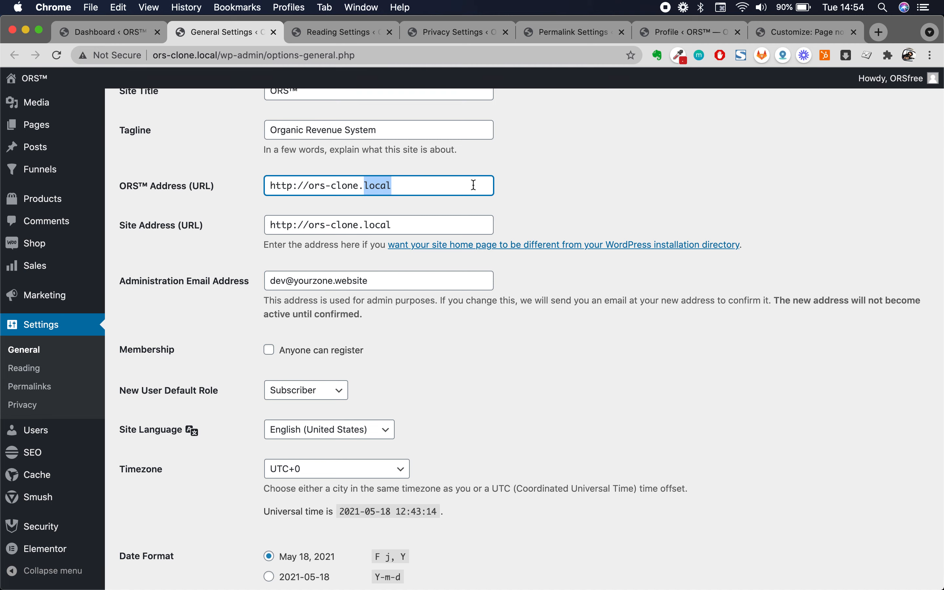
scroll(511, 186, up, 1)
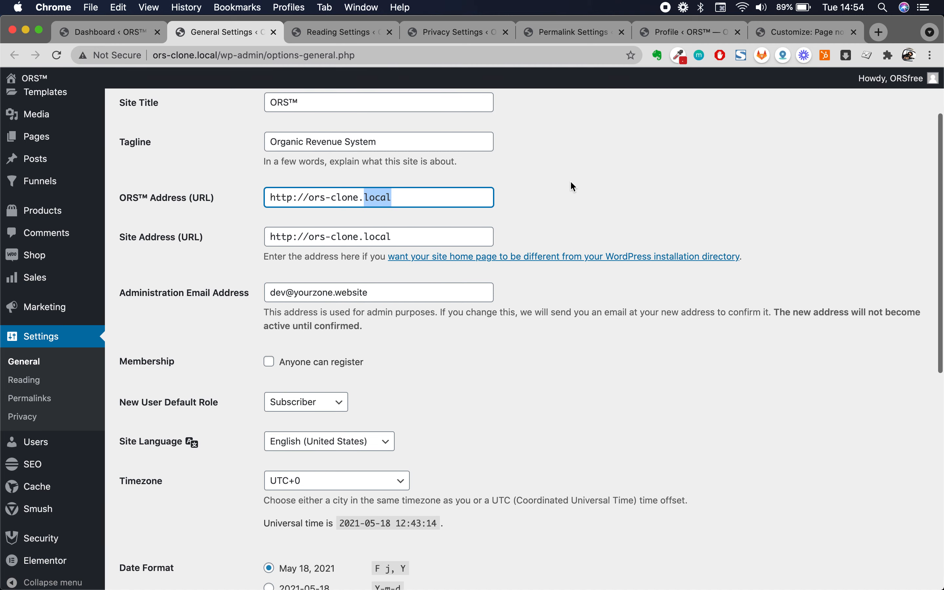
scroll(514, 427, down, 1)
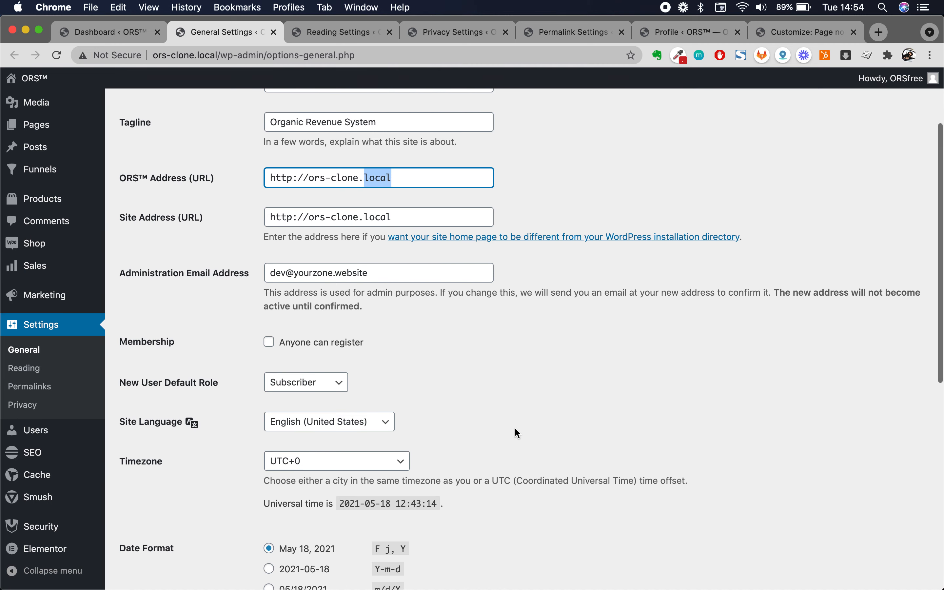
triple_click(347, 271)
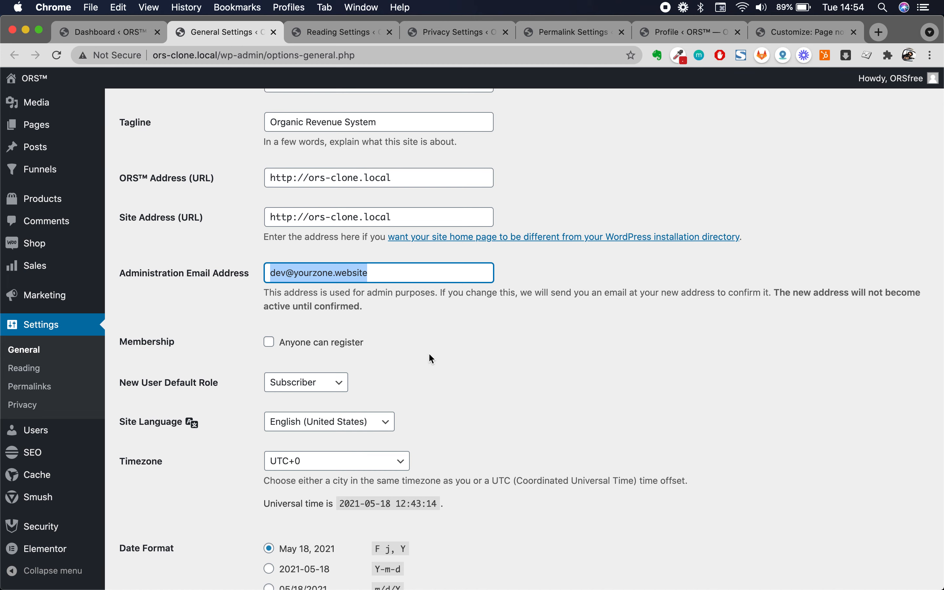
- Save the General Settings with timezone and date/time formats left unchanged
scroll(429, 354, down, 1)
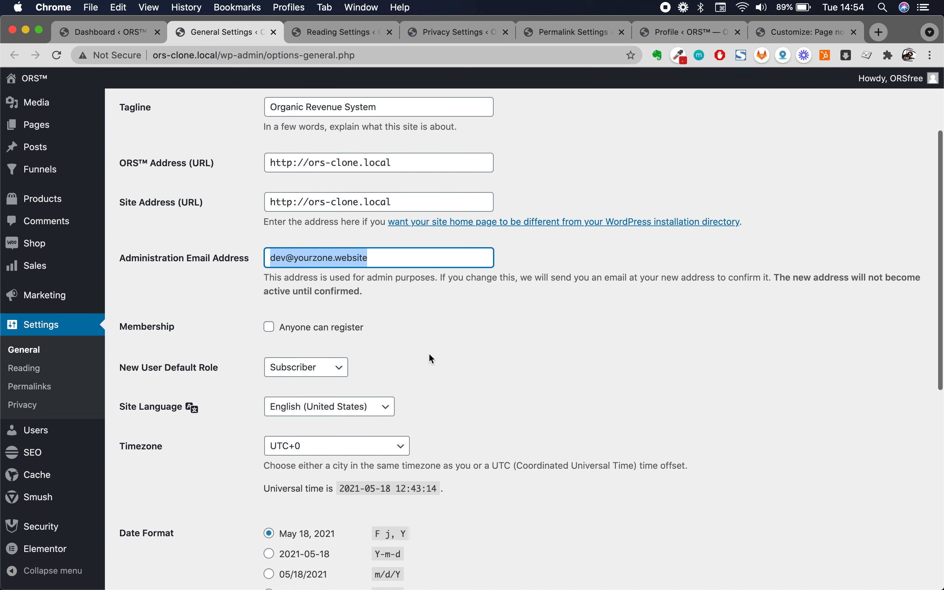
scroll(431, 358, down, 4)
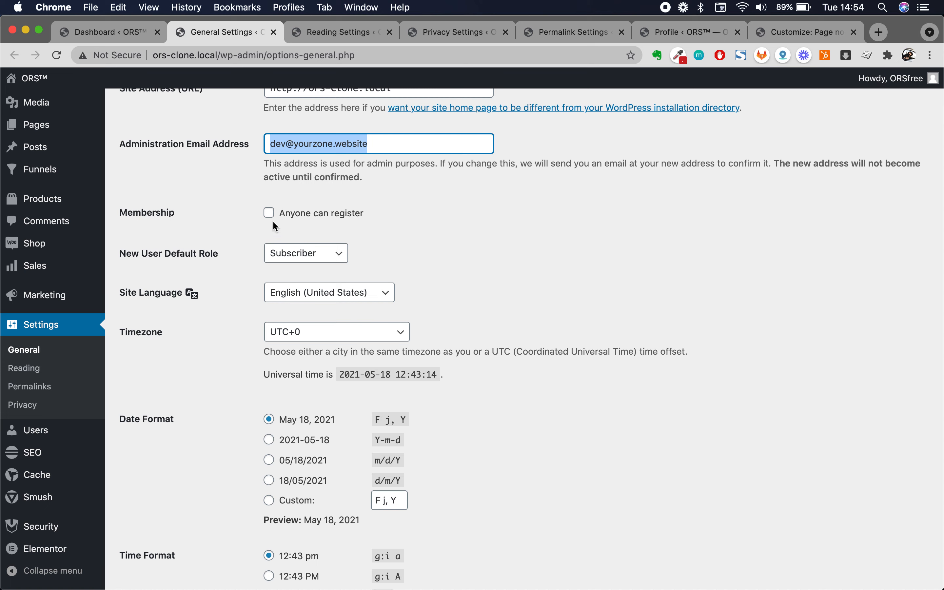
scroll(495, 304, down, 1)
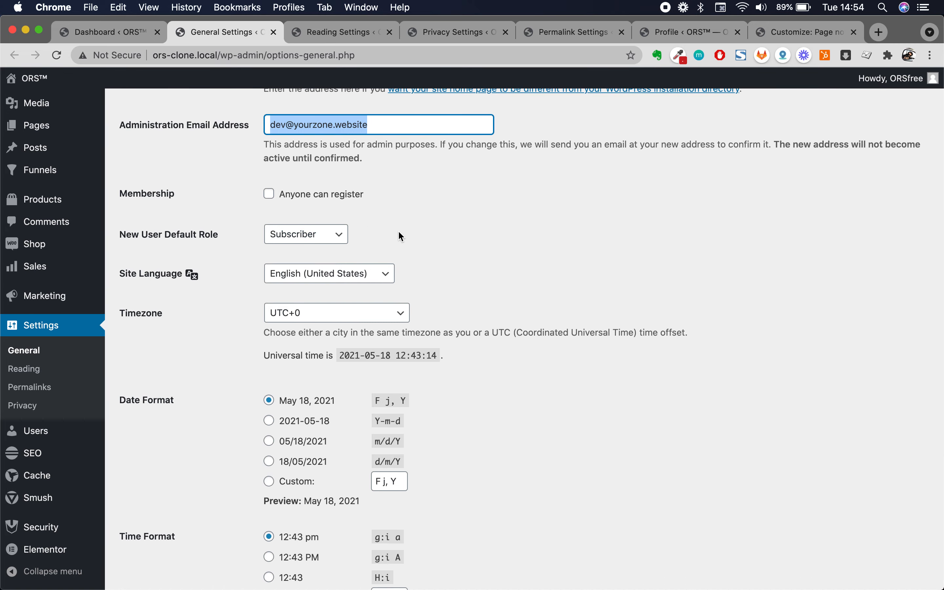
scroll(472, 253, down, 3)
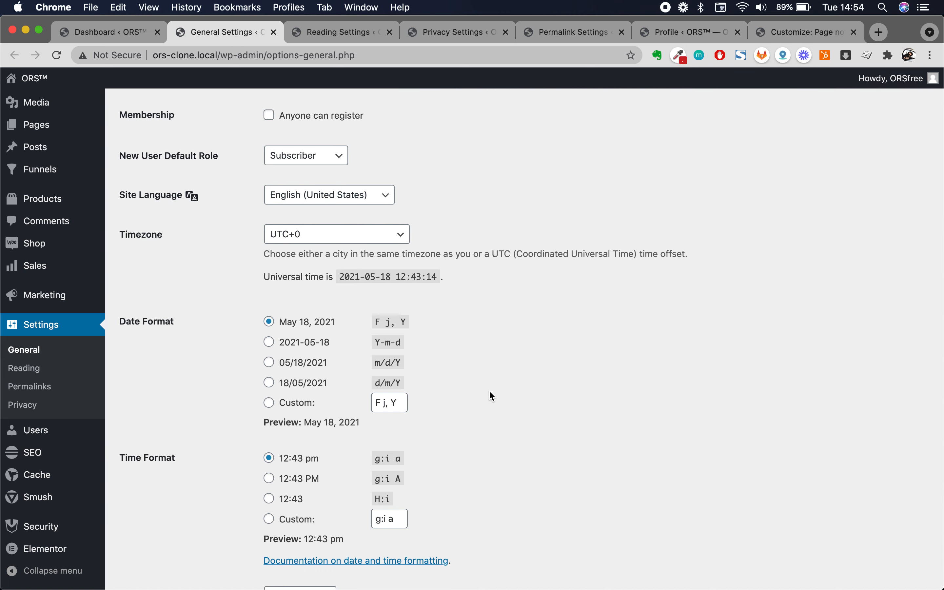
scroll(489, 391, down, 2)
scroll(449, 373, down, 2)
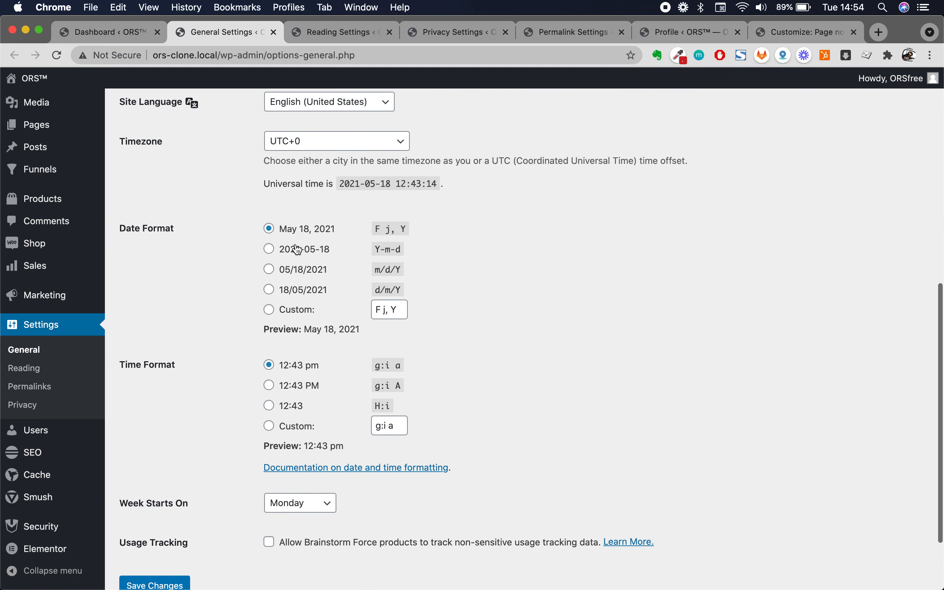
scroll(454, 420, down, 3)
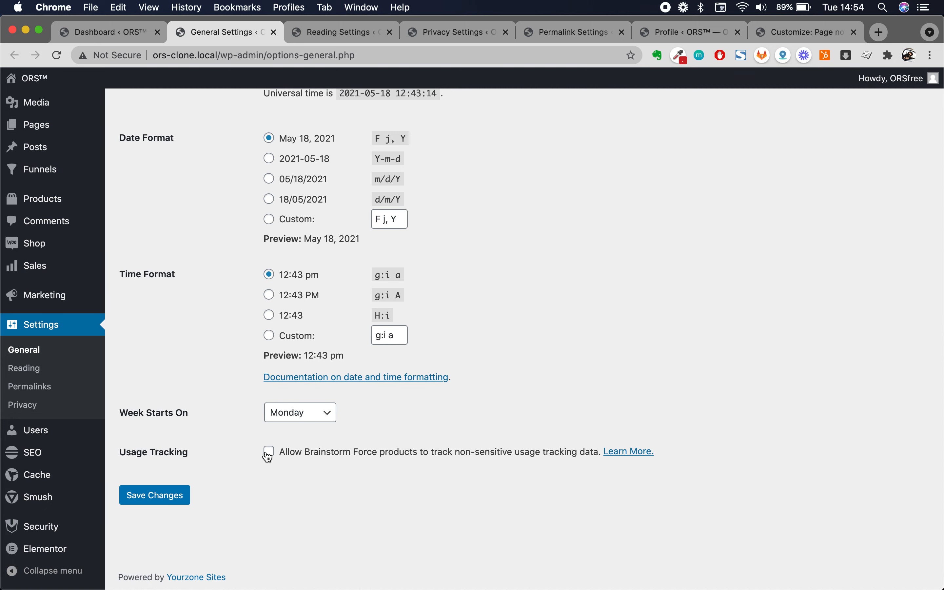
click(155, 495)
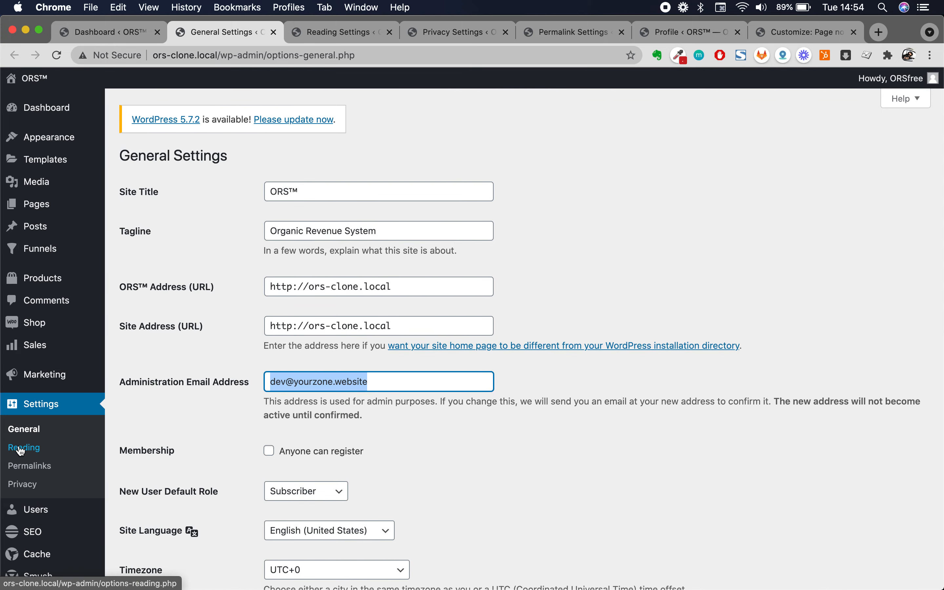
- Go to Reading Settings and list the pages available as the static homepage
click(345, 33)
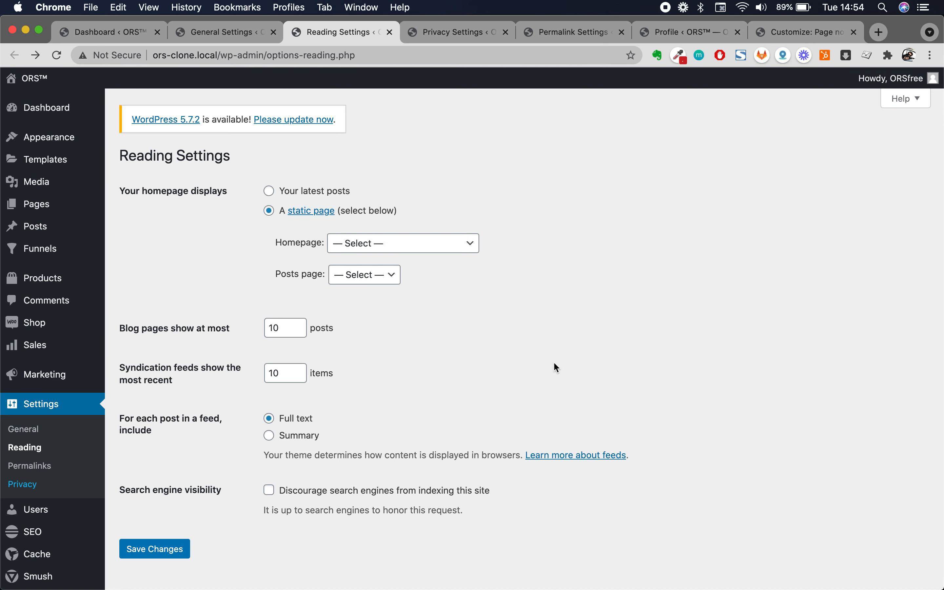
click(466, 245)
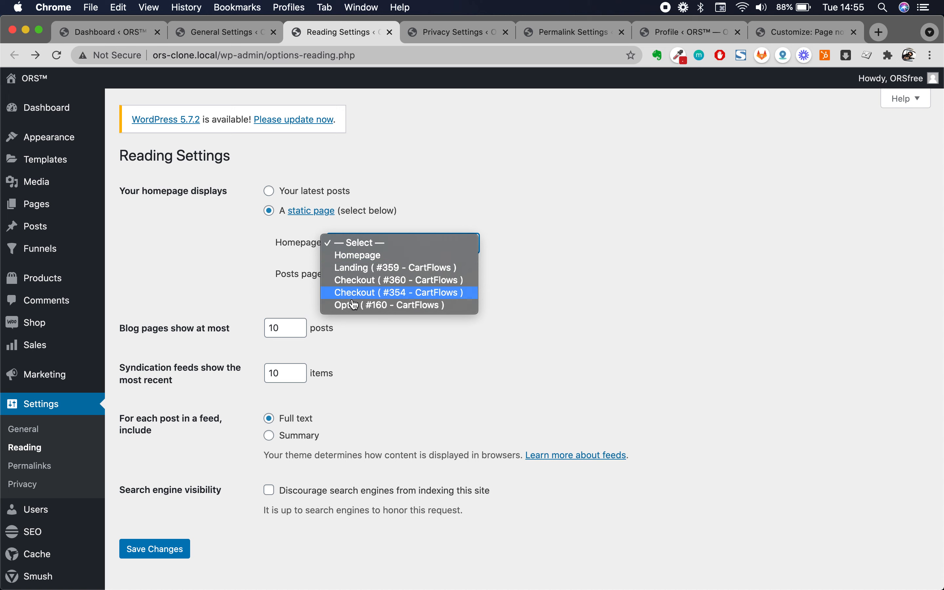
- Make Landing (#359 - CartFlows) the homepage and leave the posts page as '— Select —'
click(377, 269)
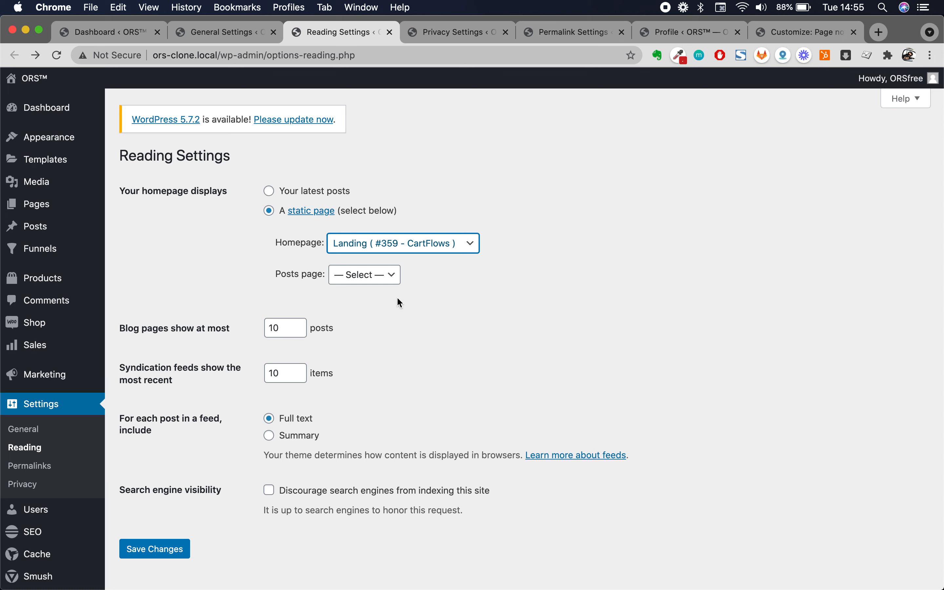
click(390, 275)
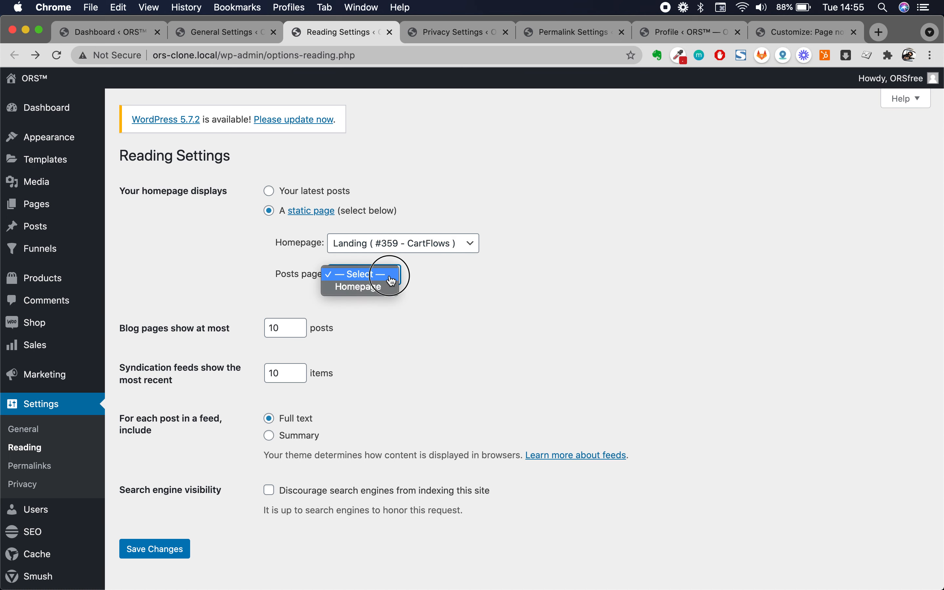
click(302, 278)
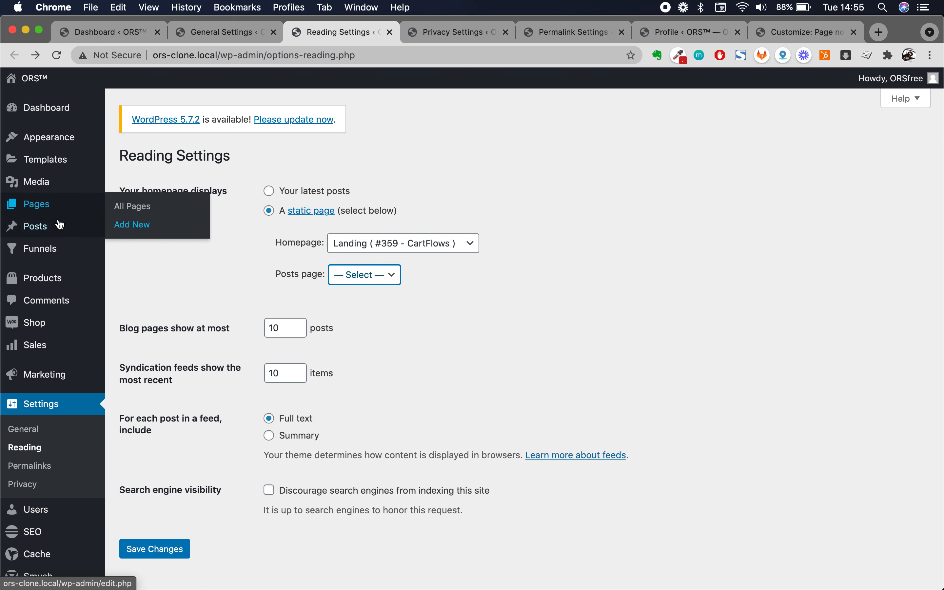
mouse_move(70, 210)
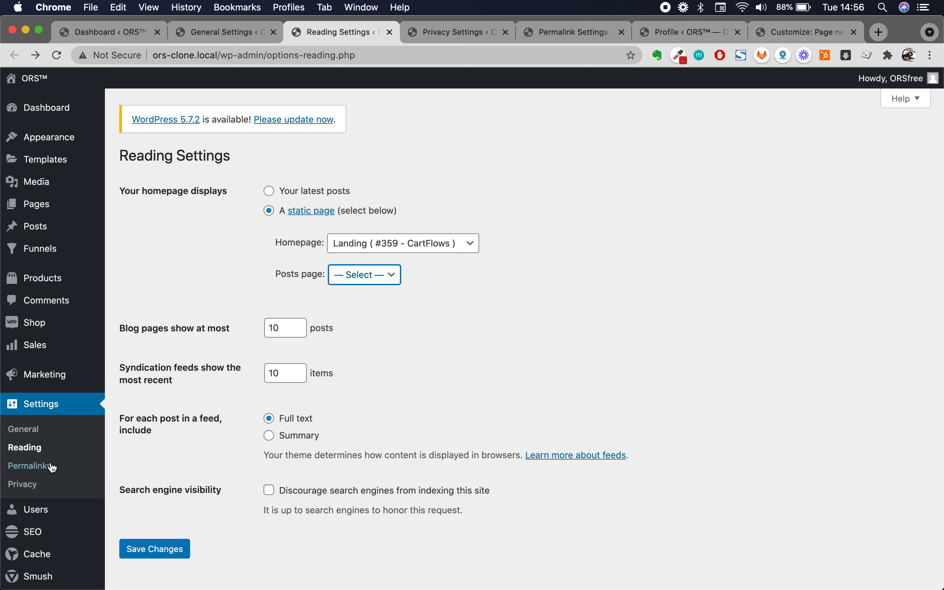
click(381, 283)
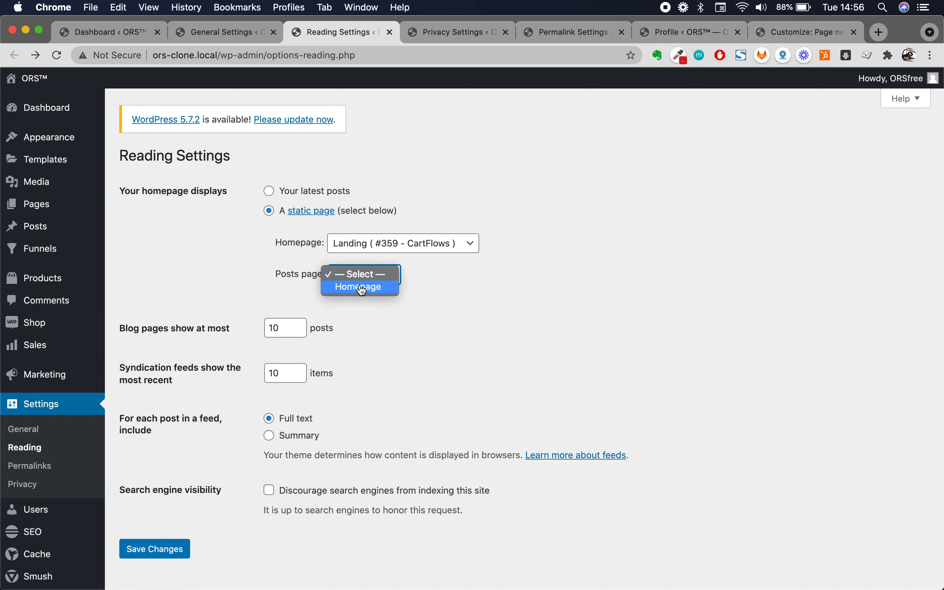
click(478, 293)
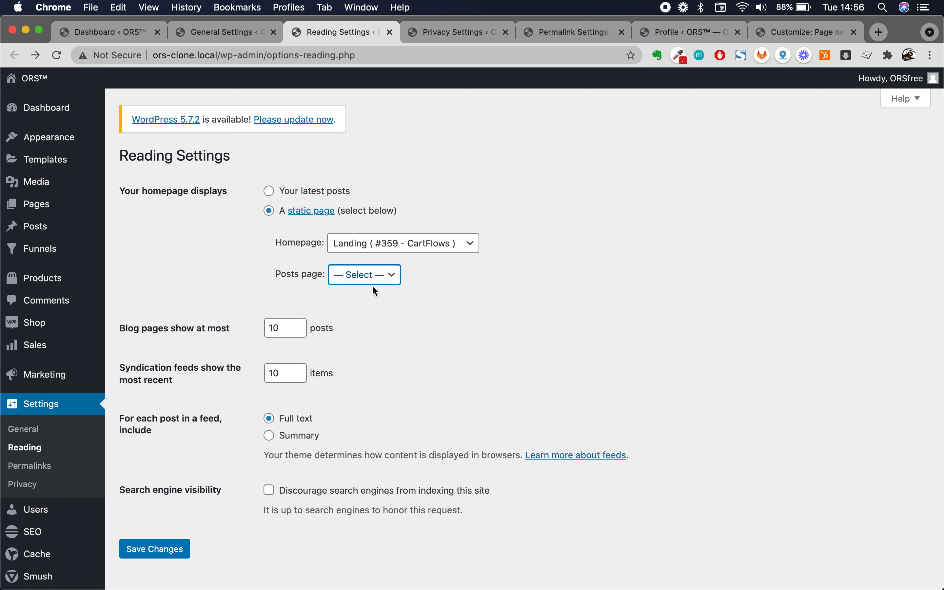
- Toggle 'Discourage search engines from indexing this site' and save the Reading Settings
mouse_move(187, 394)
click(269, 491)
click(170, 550)
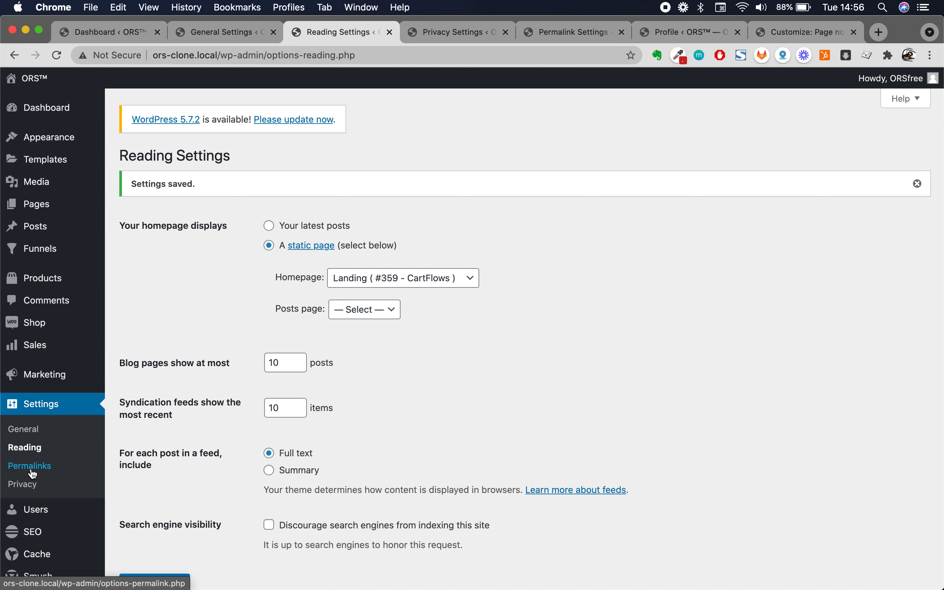
- Show Permalink Settings, move its tab left of Privacy Settings, and review Common Settings
click(558, 37)
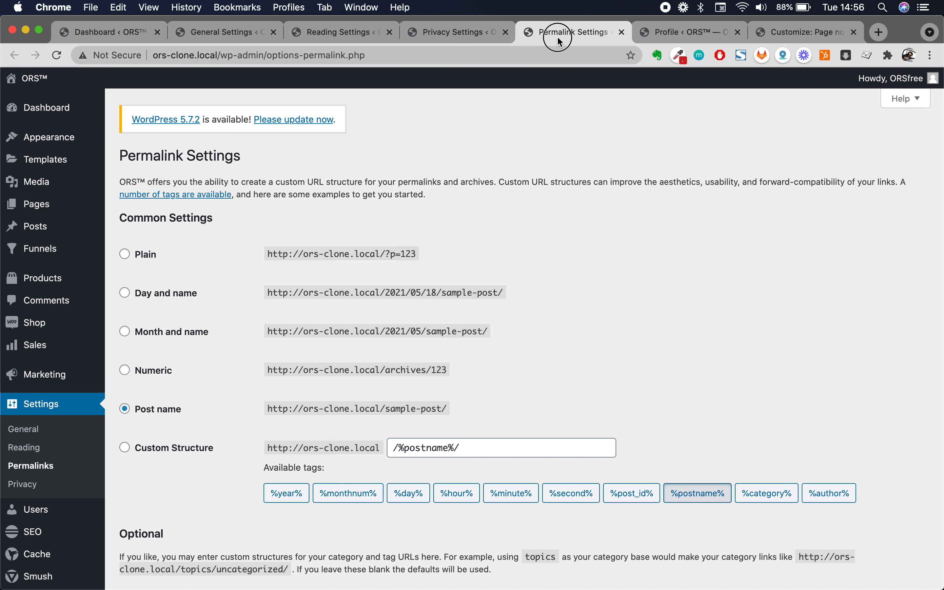
drag(558, 37, 443, 35)
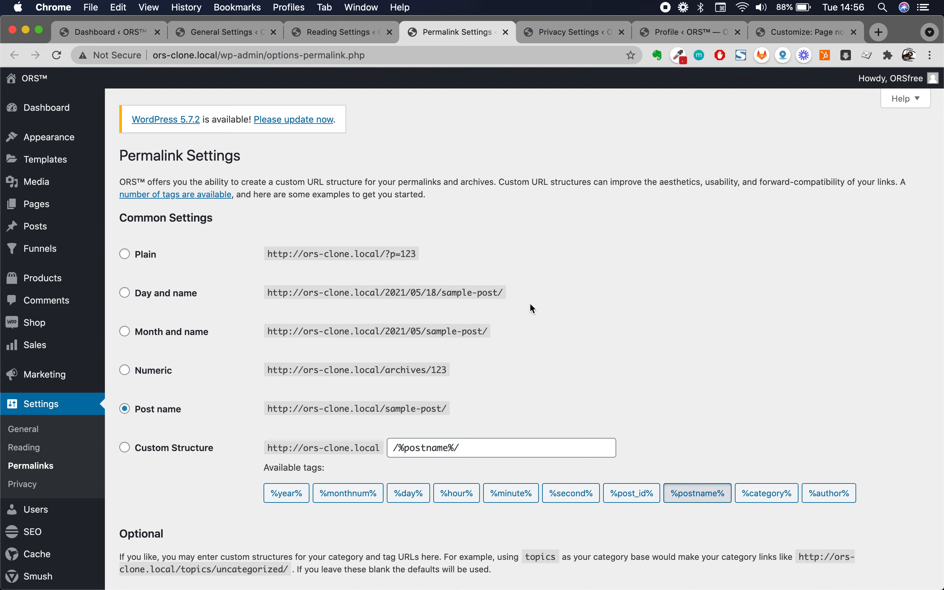
scroll(531, 304, down, 5)
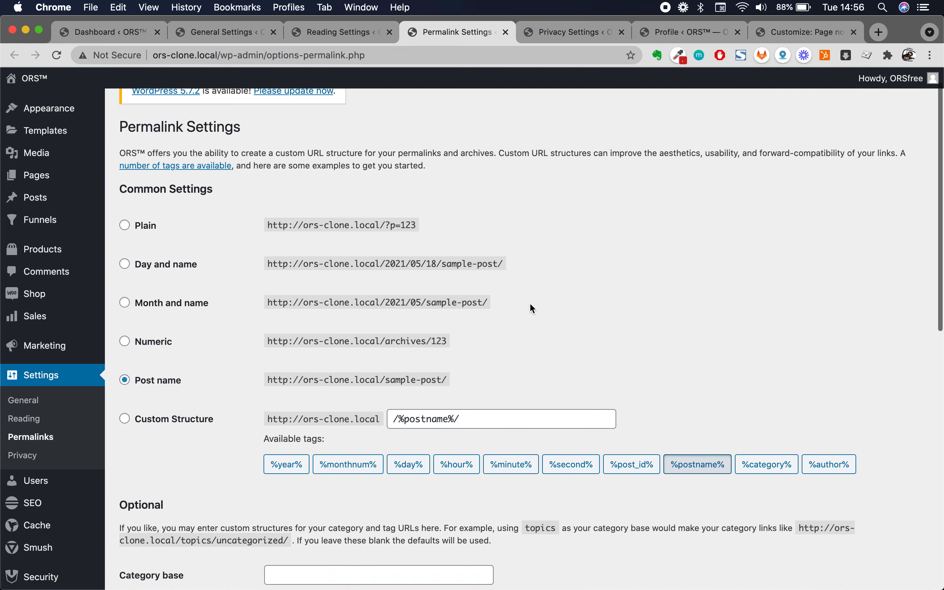
scroll(531, 305, down, 15)
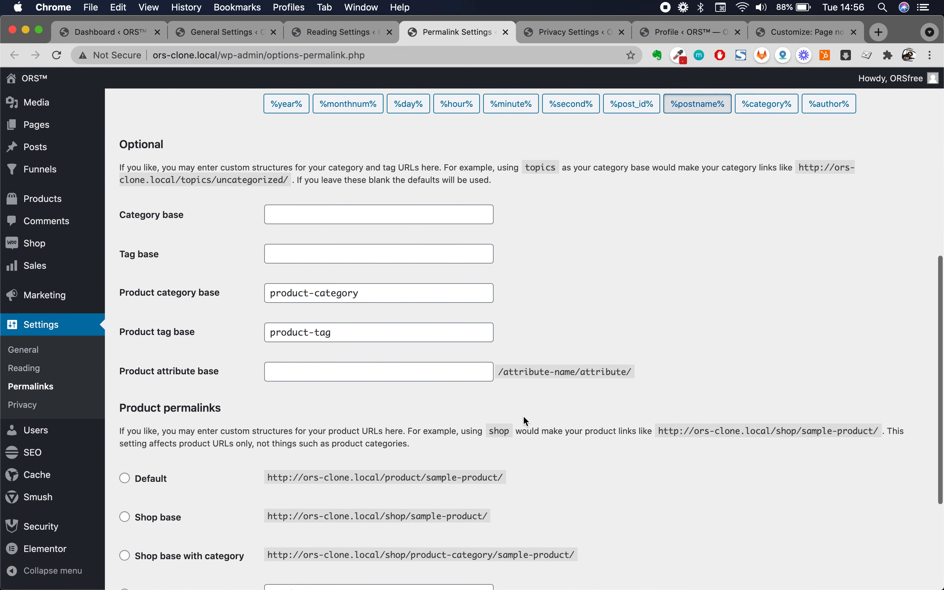
scroll(526, 421, up, 18)
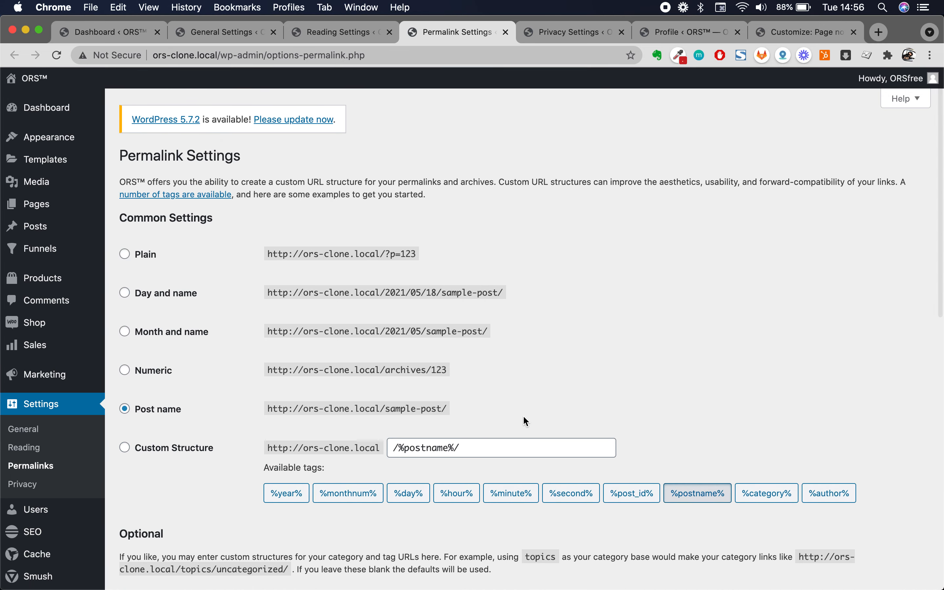
scroll(526, 422, down, 1)
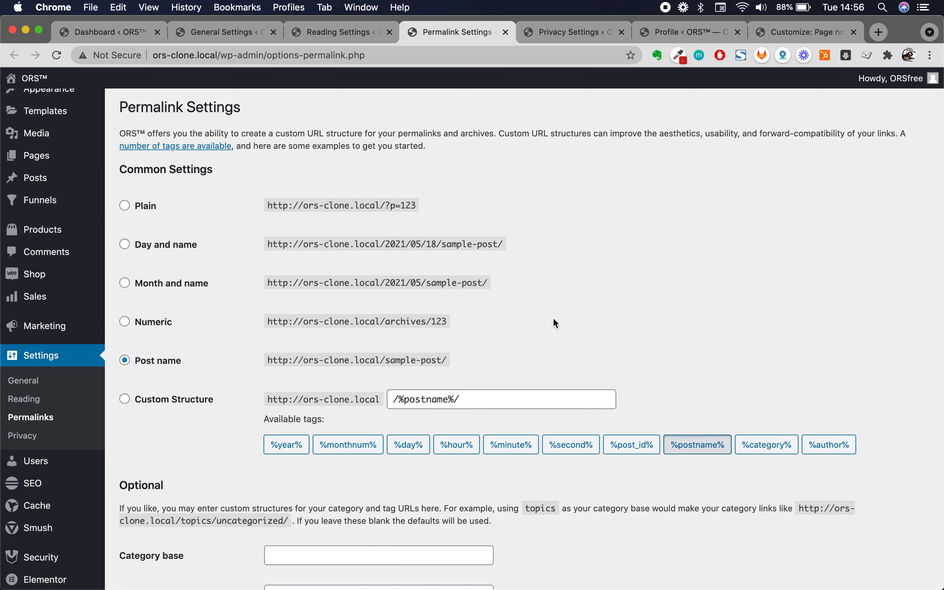
scroll(284, 455, down, 1)
scroll(283, 455, up, 2)
scroll(297, 385, down, 1)
scroll(300, 392, down, 1)
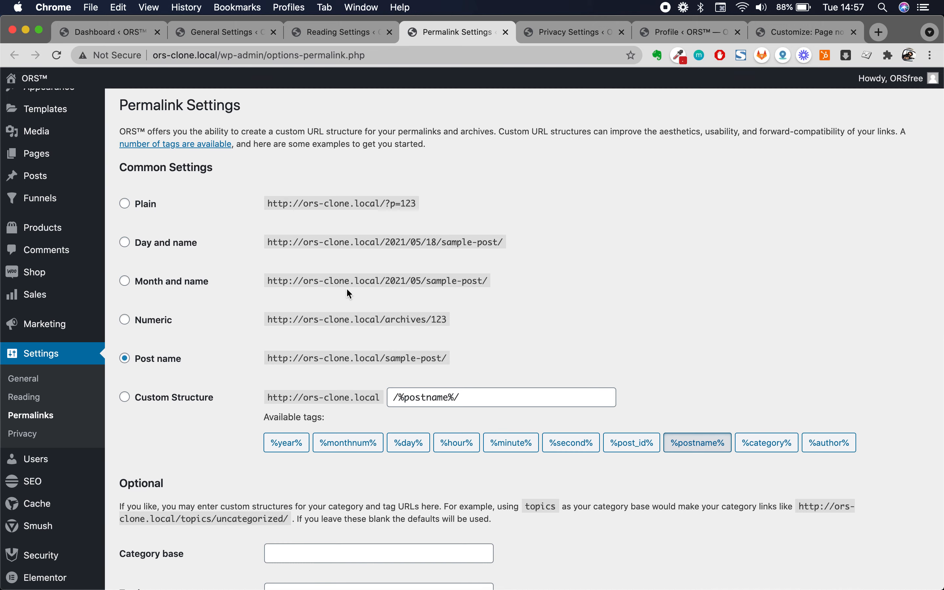
scroll(347, 290, down, 6)
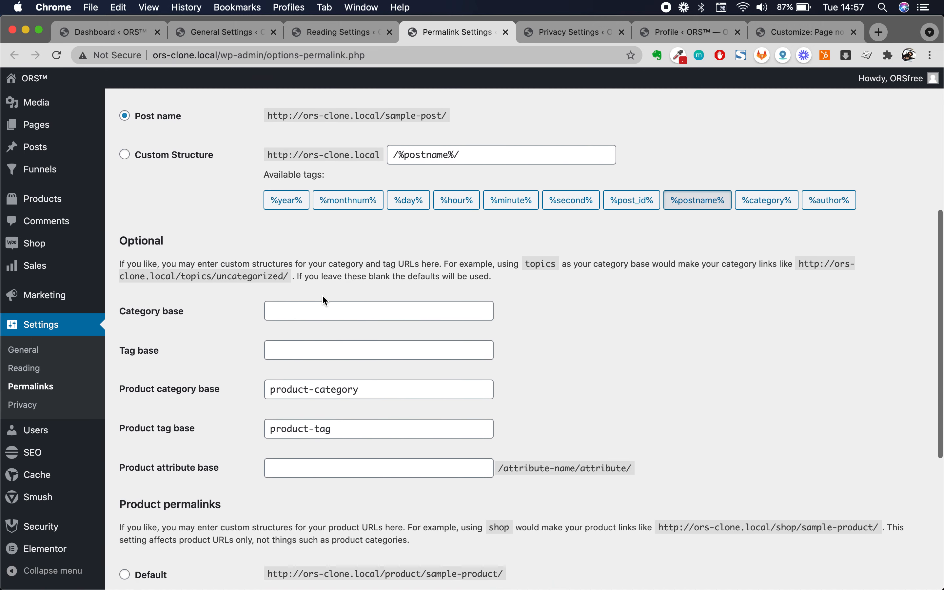
scroll(152, 415, down, 5)
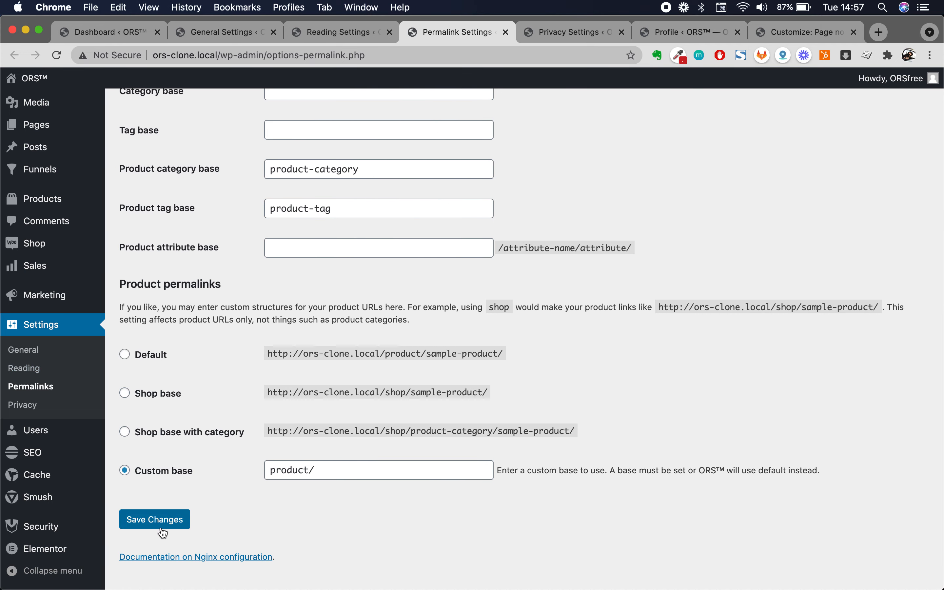
scroll(201, 378, up, 10)
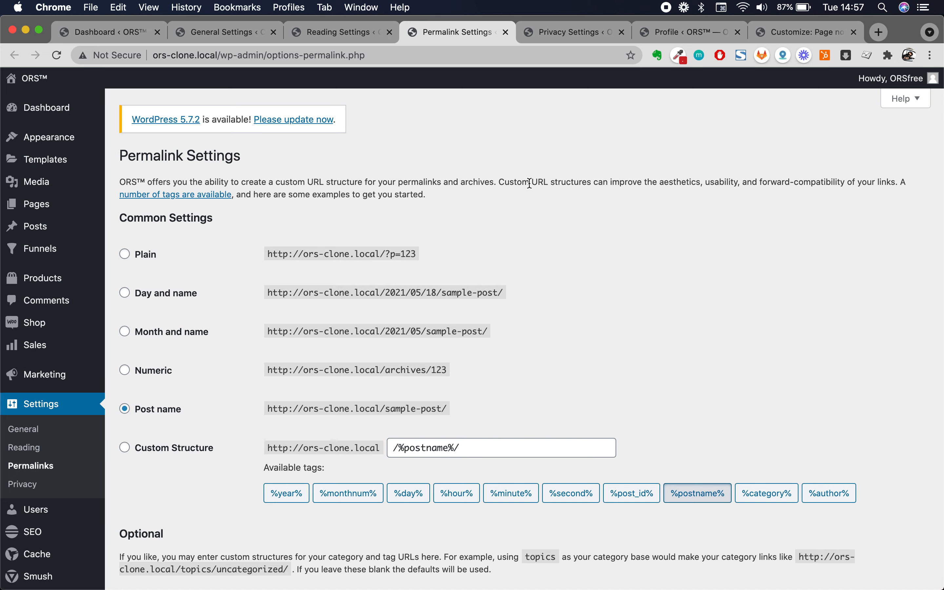
- Look over the Post name structure and the Product permalinks options further down
double_click(413, 182)
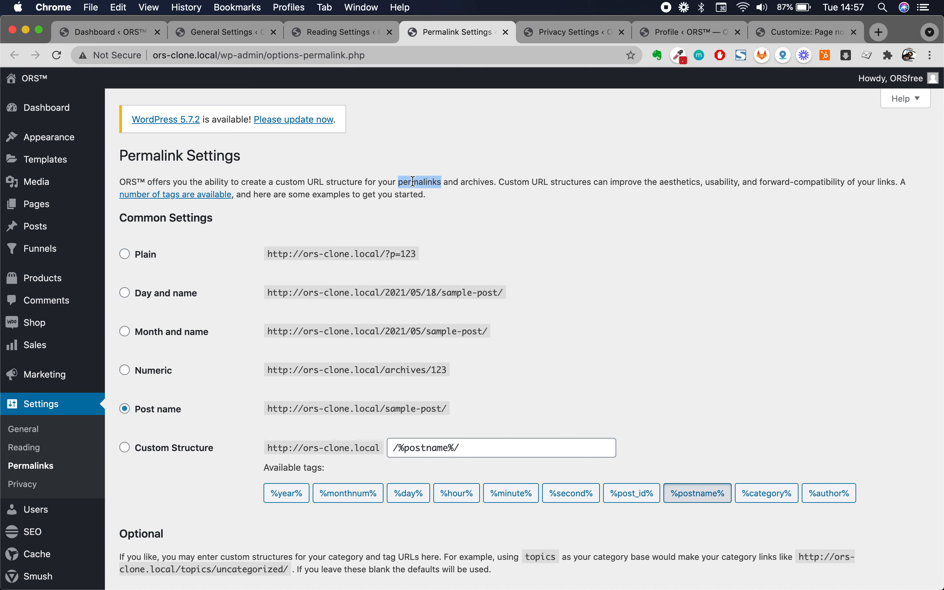
scroll(390, 245, down, 2)
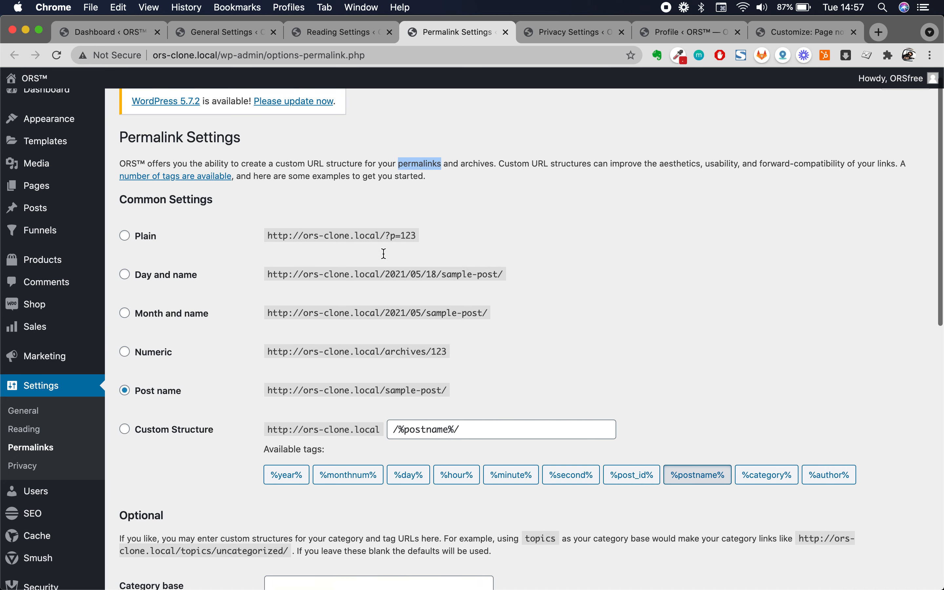
scroll(301, 385, down, 2)
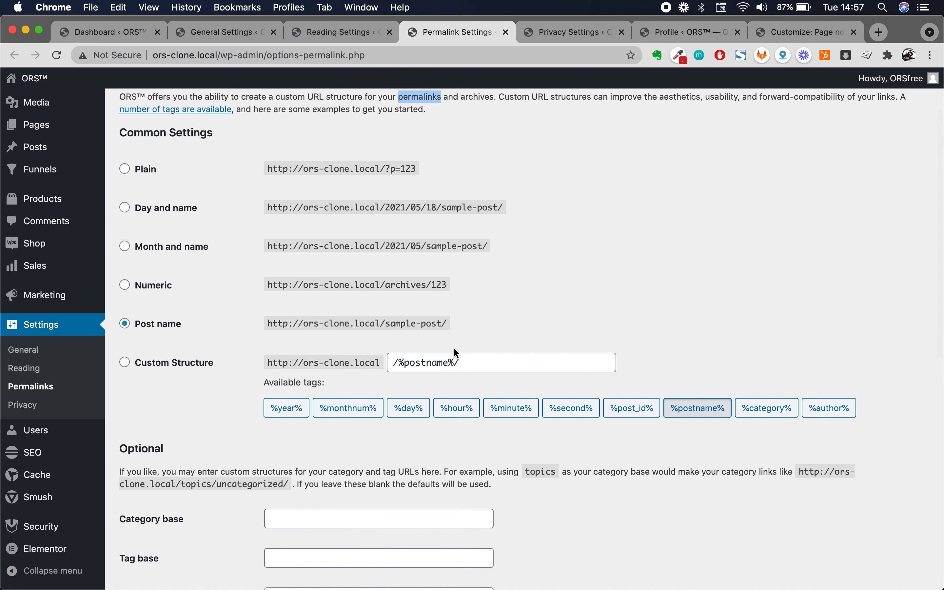
scroll(427, 312, down, 5)
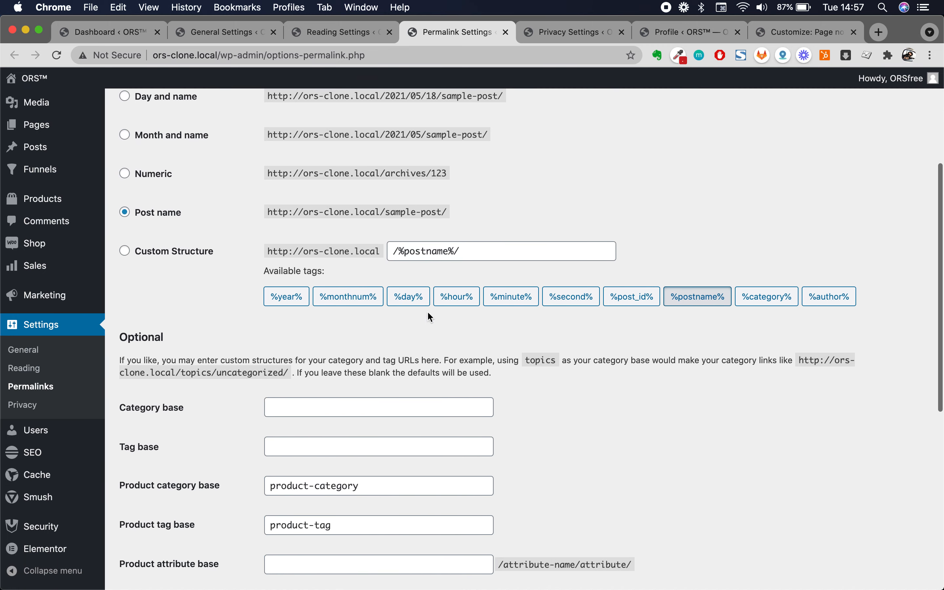
scroll(220, 416, down, 7)
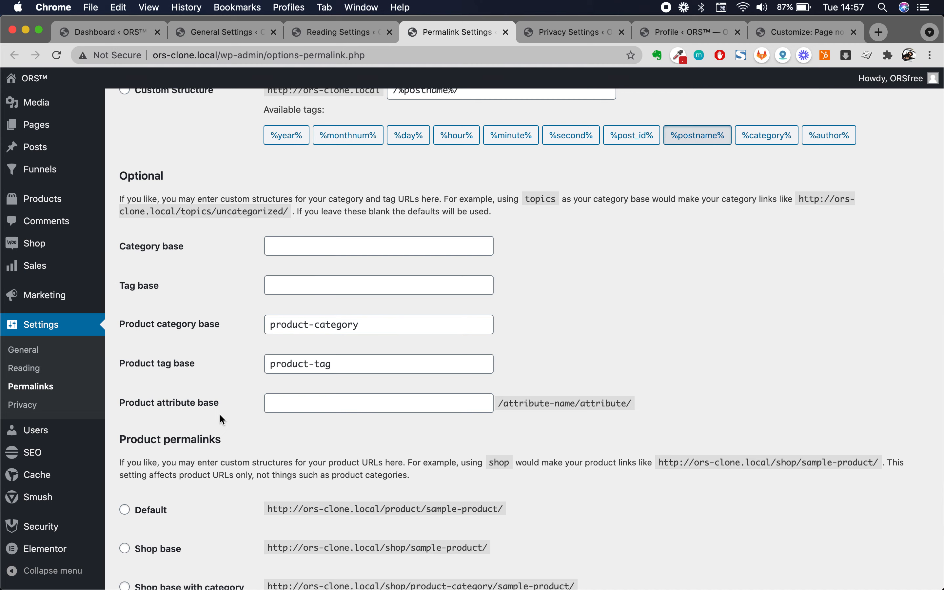
scroll(220, 415, down, 5)
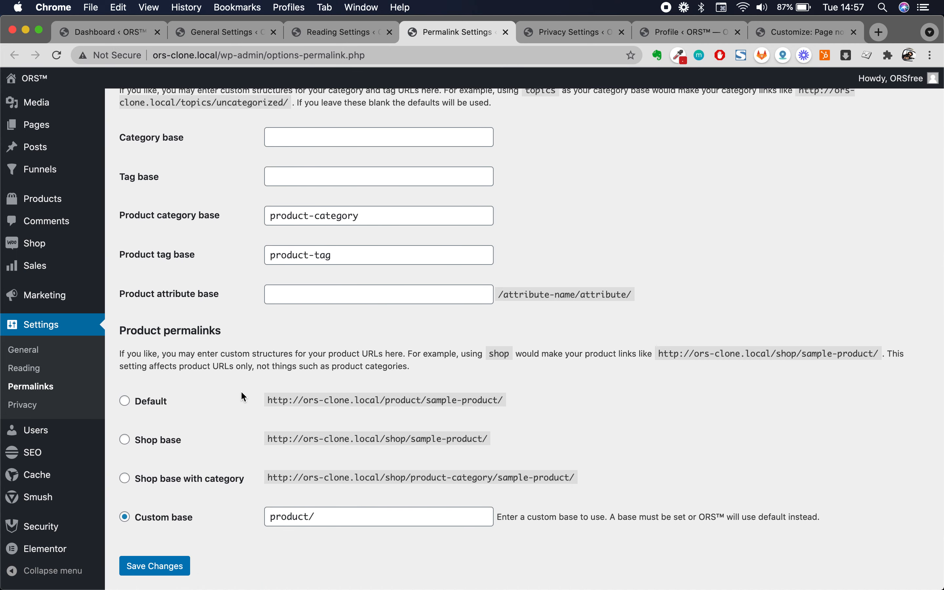
scroll(241, 393, down, 4)
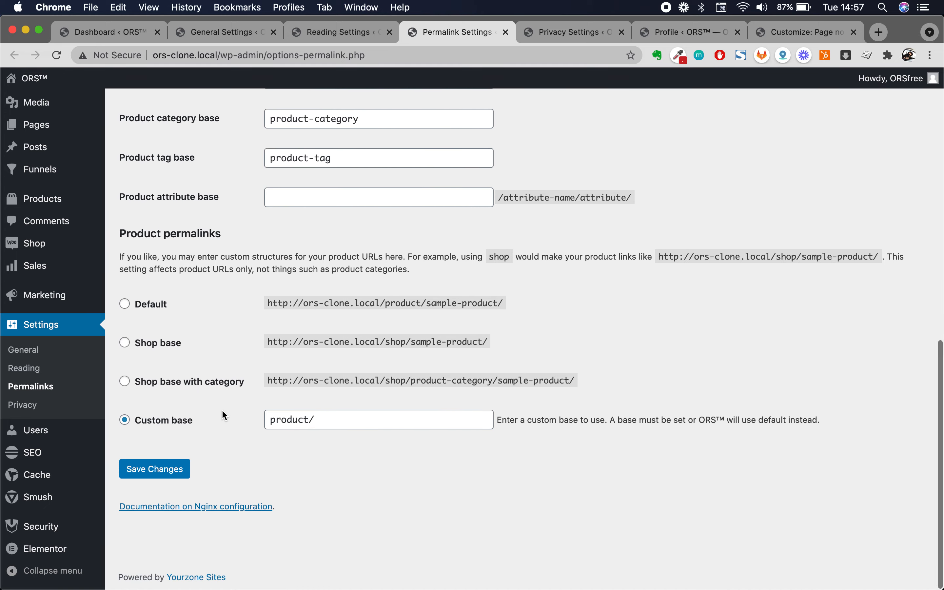
scroll(222, 412, up, 18)
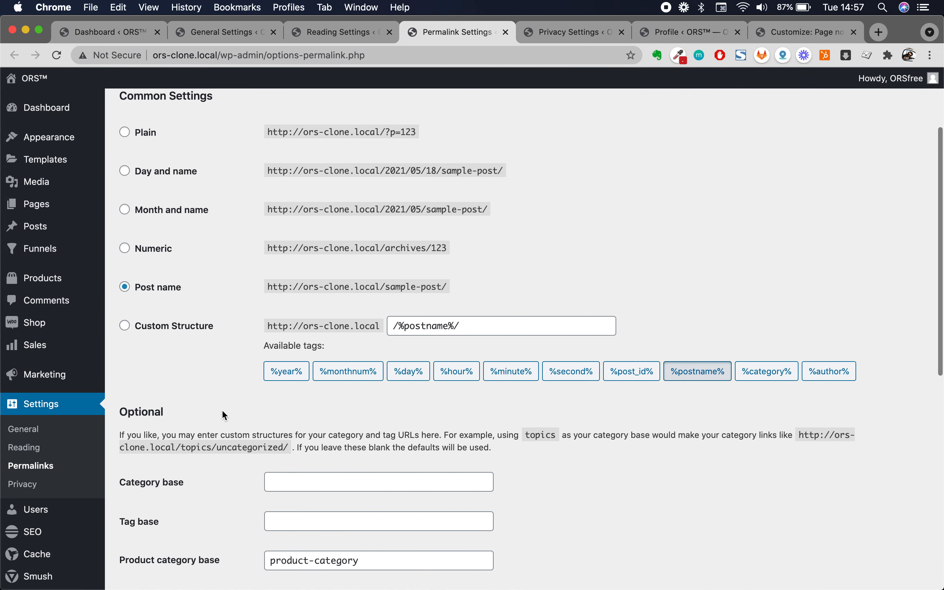
scroll(384, 269, up, 2)
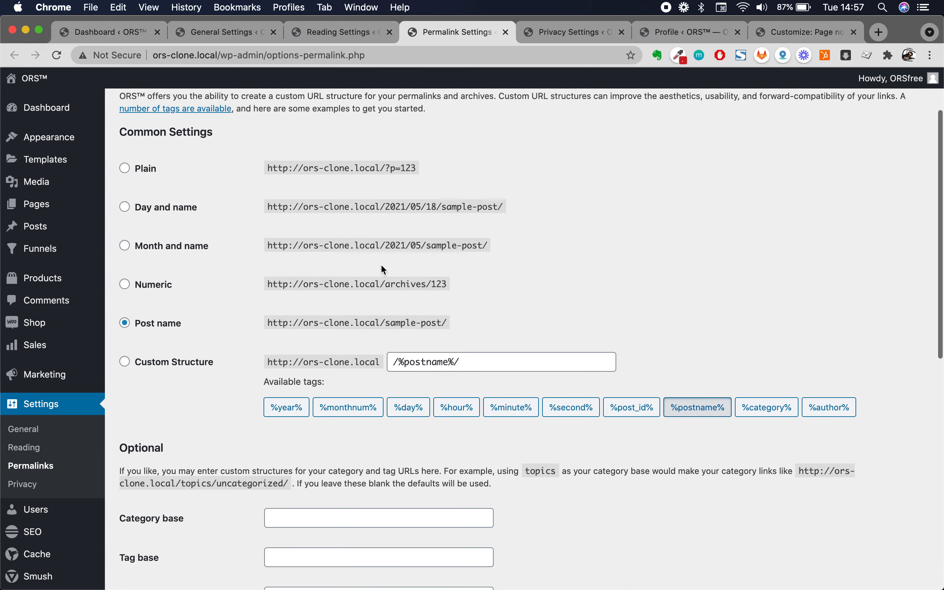
scroll(383, 268, up, 4)
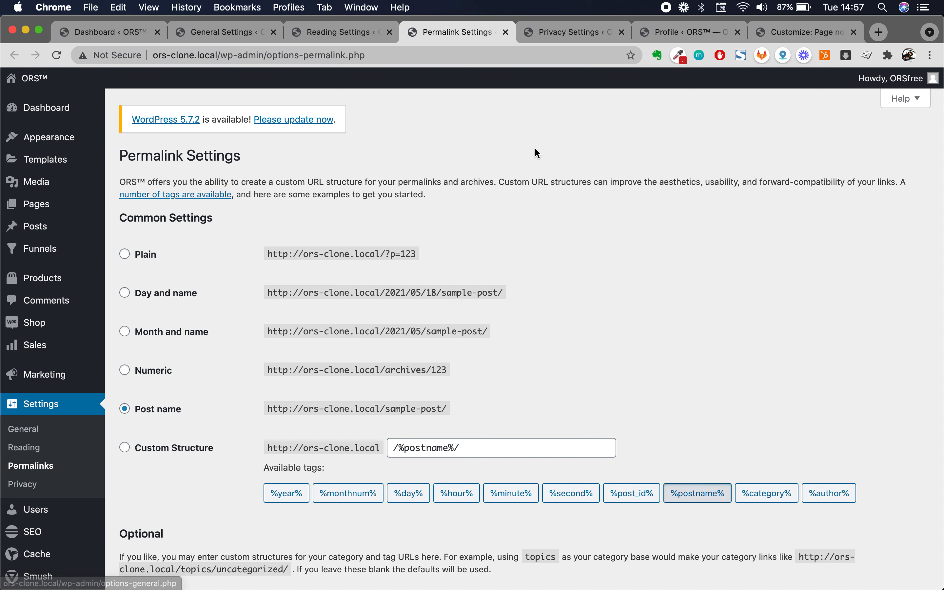
click(571, 37)
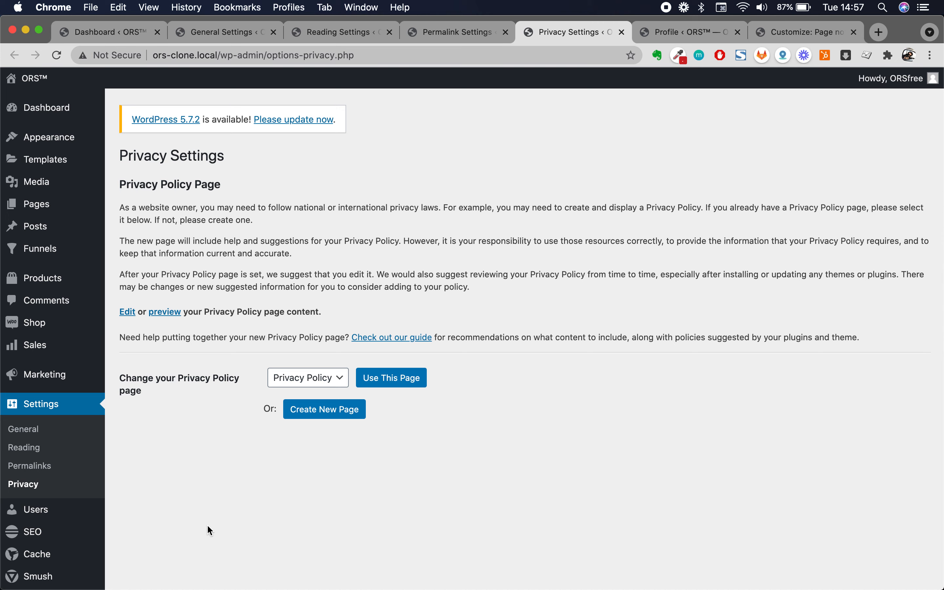
- Keep 'Privacy Policy' selected as the privacy page, then go back to the Dashboard
click(312, 378)
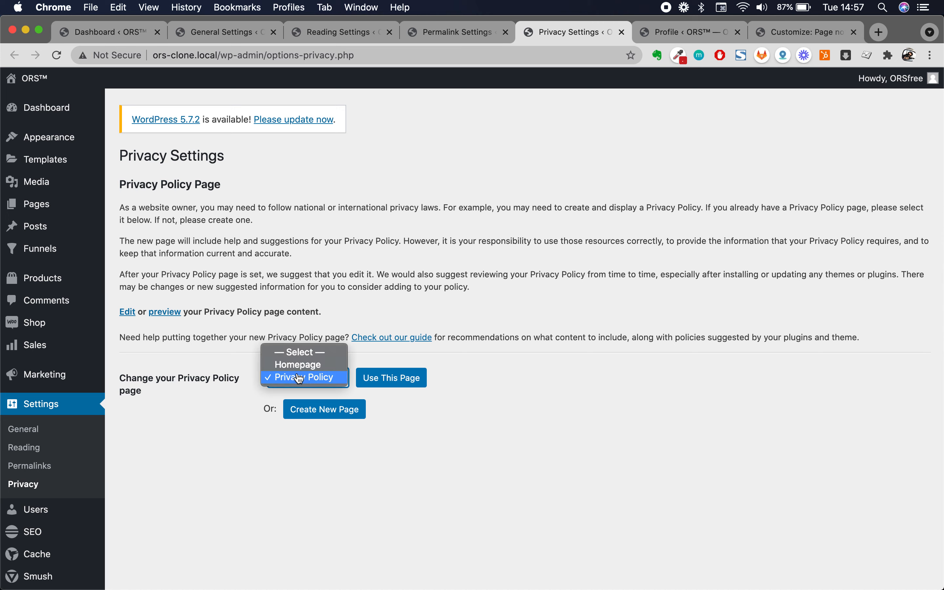
click(300, 379)
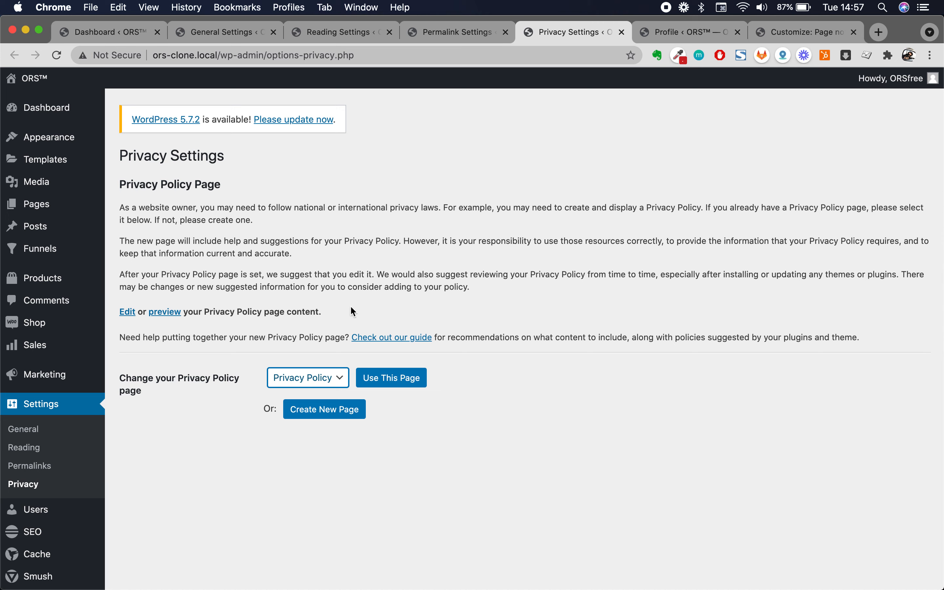
click(476, 294)
drag(122, 154, 312, 262)
click(312, 264)
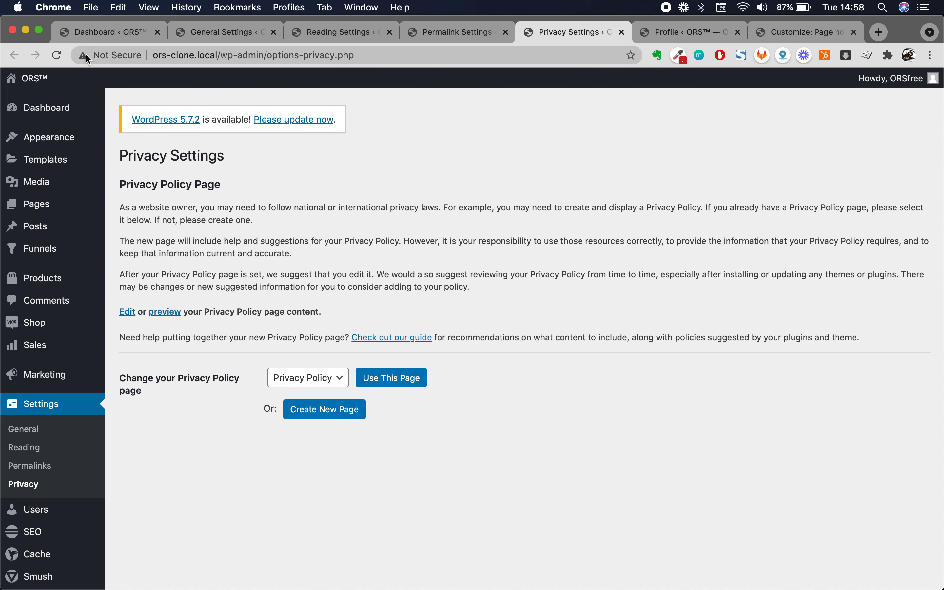
click(90, 36)
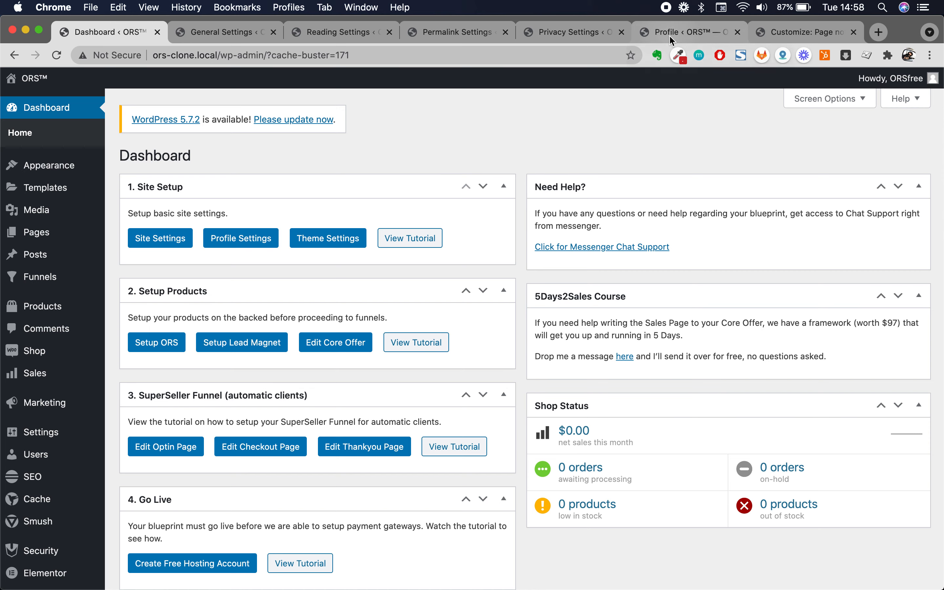
scroll(120, 424, down, 2)
scroll(121, 424, up, 2)
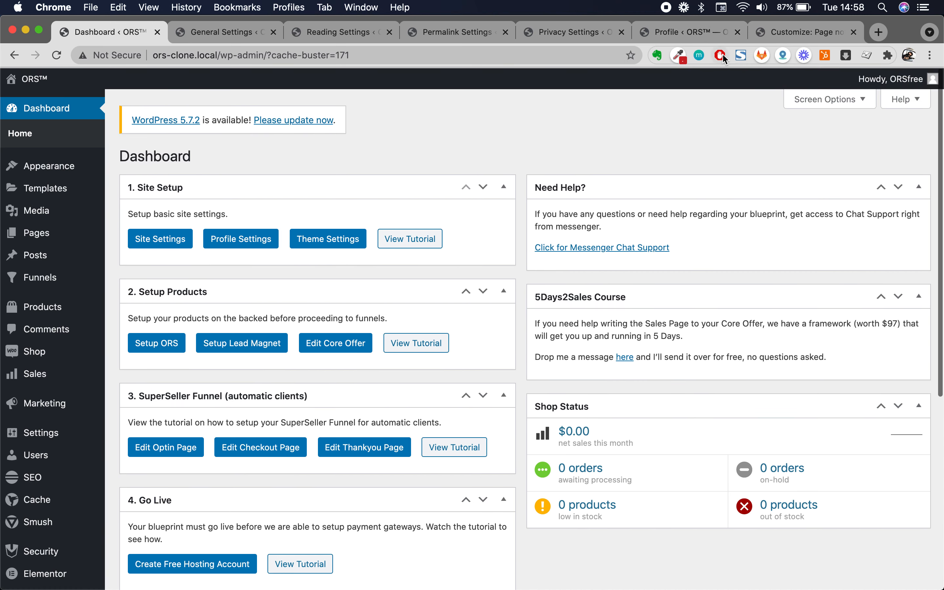
click(685, 31)
scroll(354, 316, down, 3)
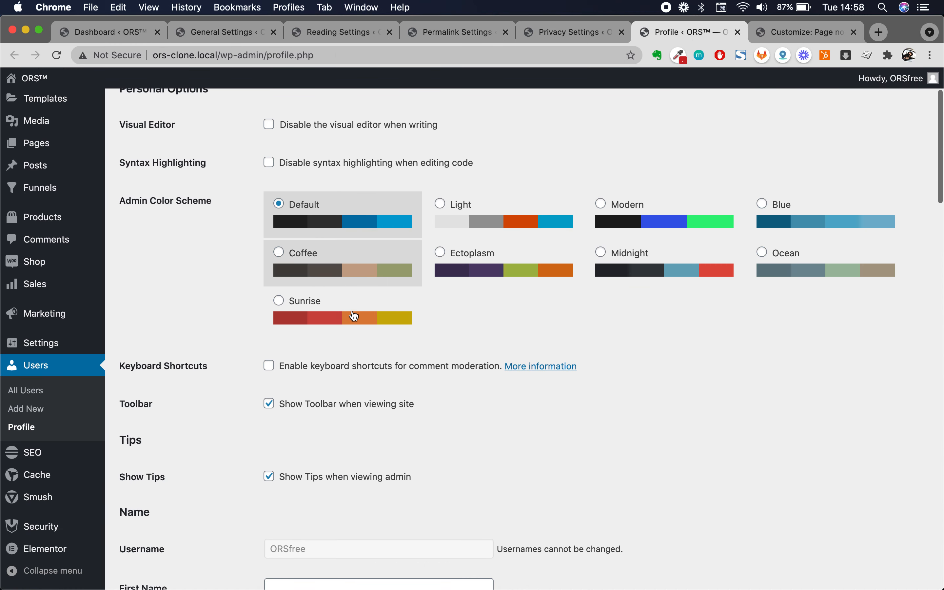
click(25, 390)
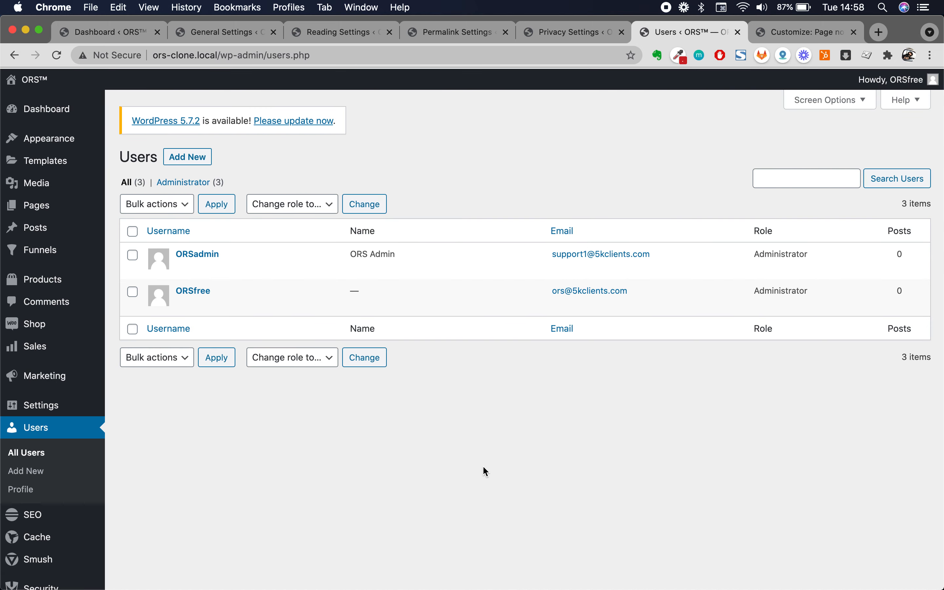
mouse_move(255, 309)
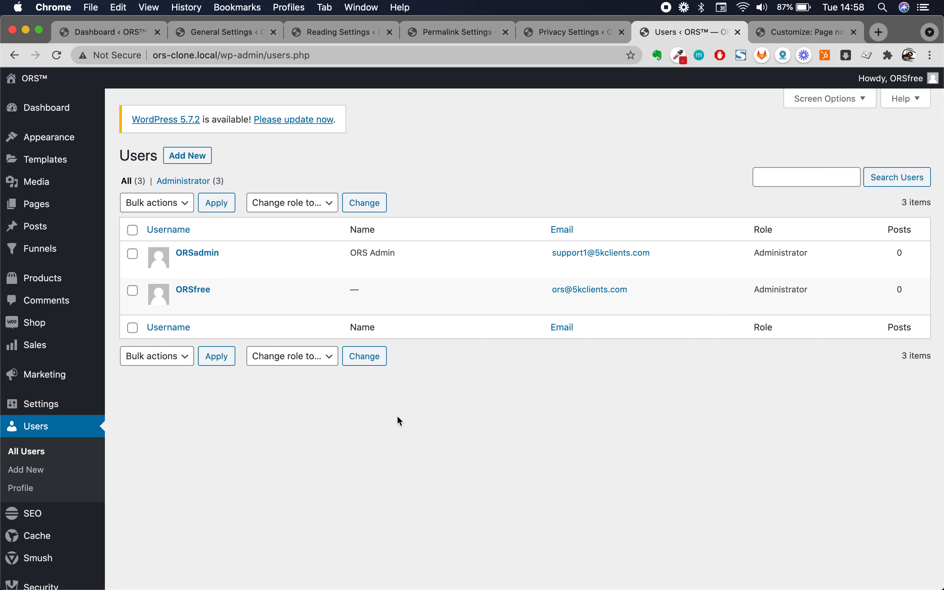
mouse_move(189, 268)
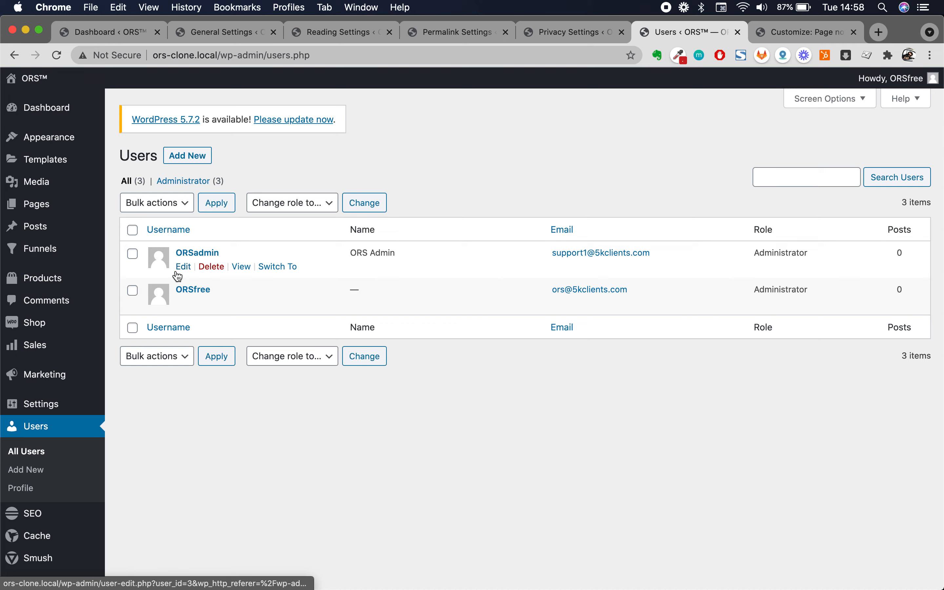
- Open the admin user's Edit User page in a new tab and switch to it
right_click(182, 267)
click(207, 275)
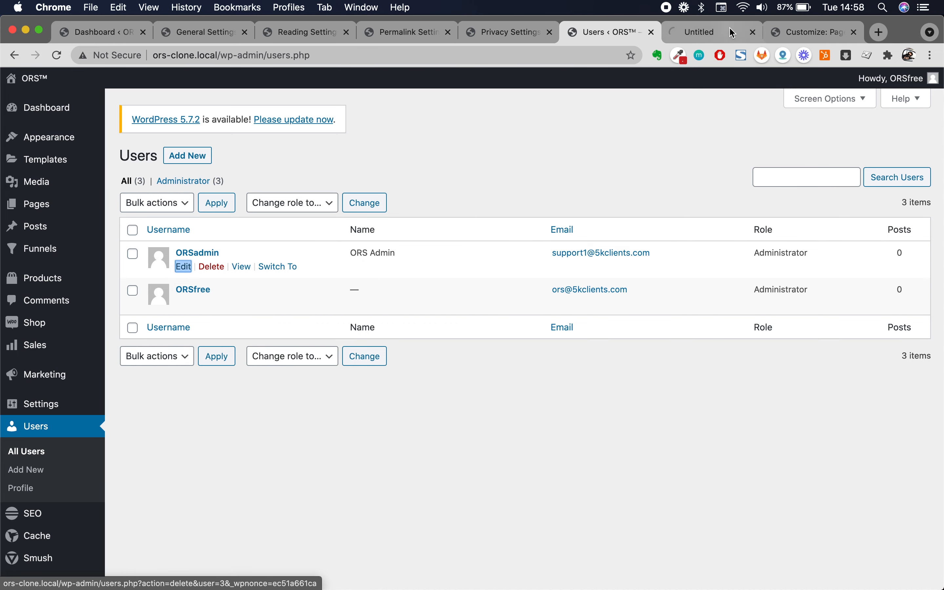
click(733, 33)
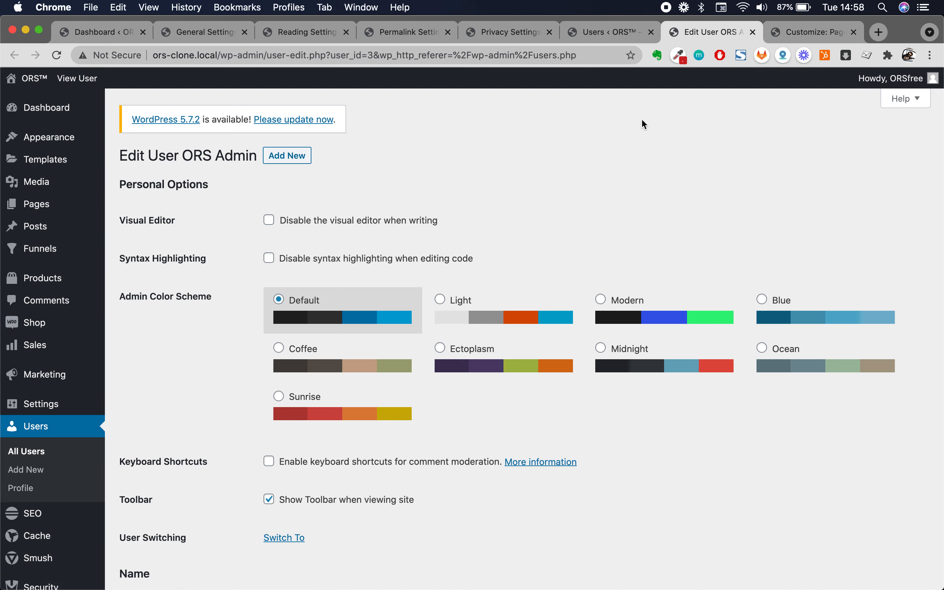
scroll(527, 231, down, 12)
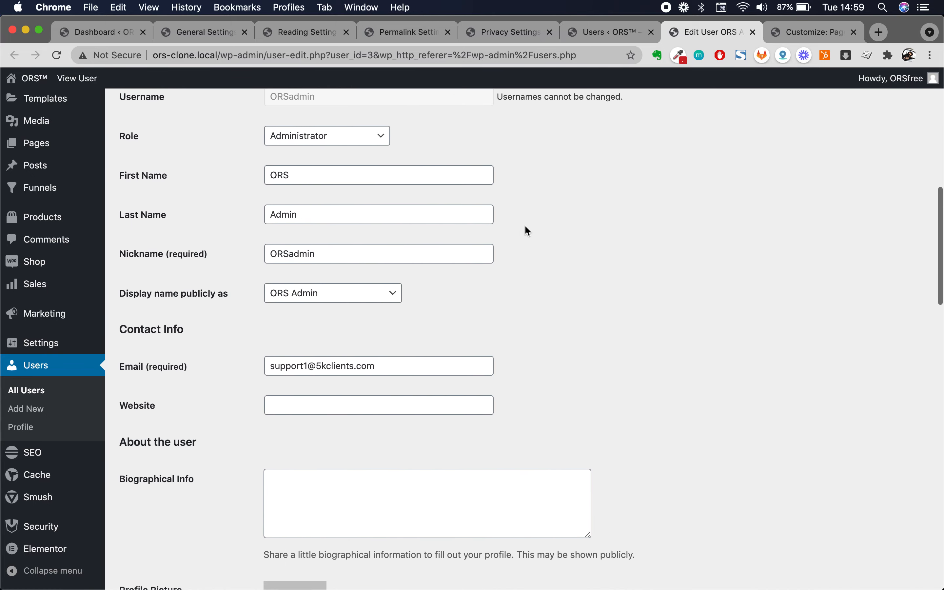
scroll(525, 228, down, 5)
scroll(442, 284, up, 2)
- Generate a strong new password under Account Management and select it
triple_click(406, 253)
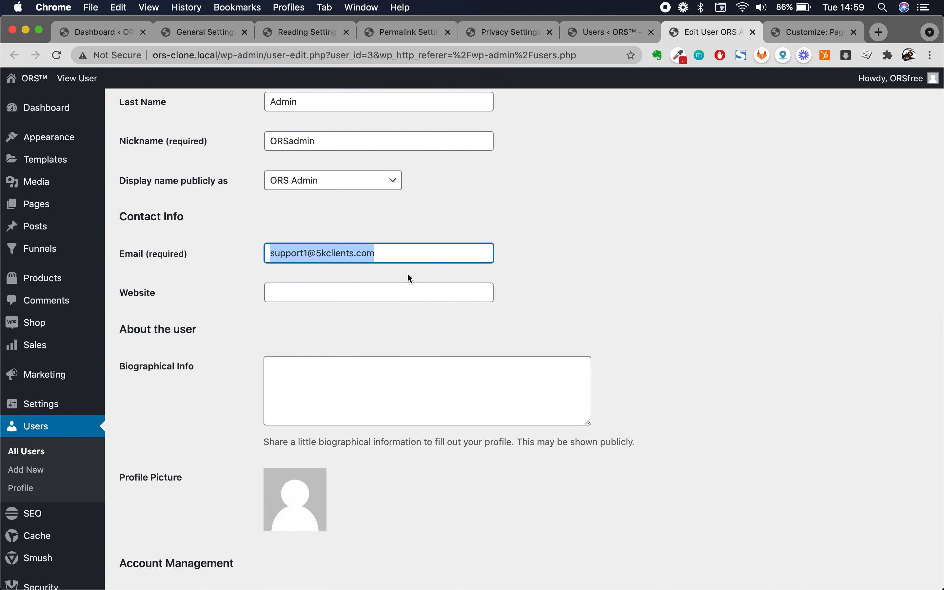
scroll(388, 478, down, 8)
click(331, 294)
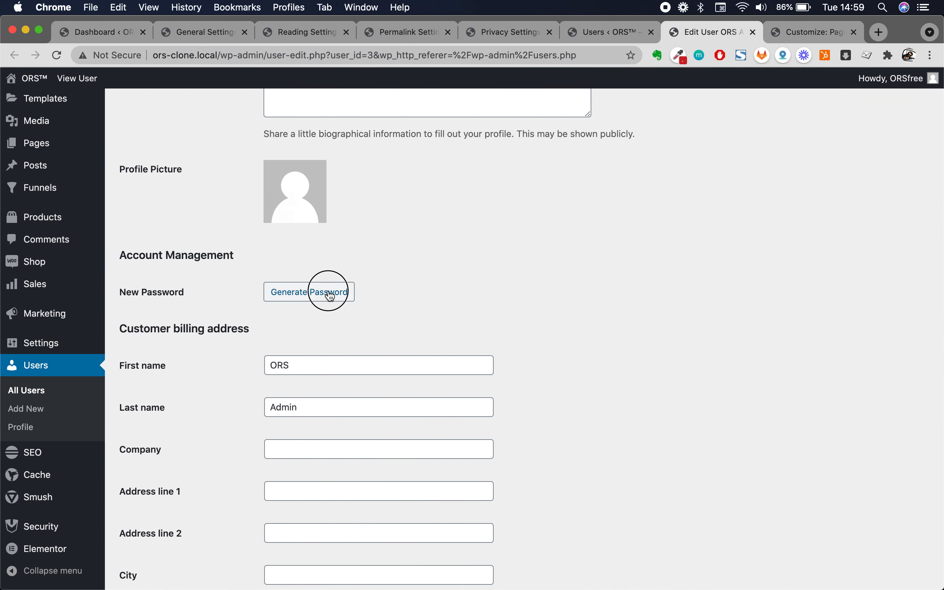
scroll(476, 380, down, 1)
triple_click(444, 272)
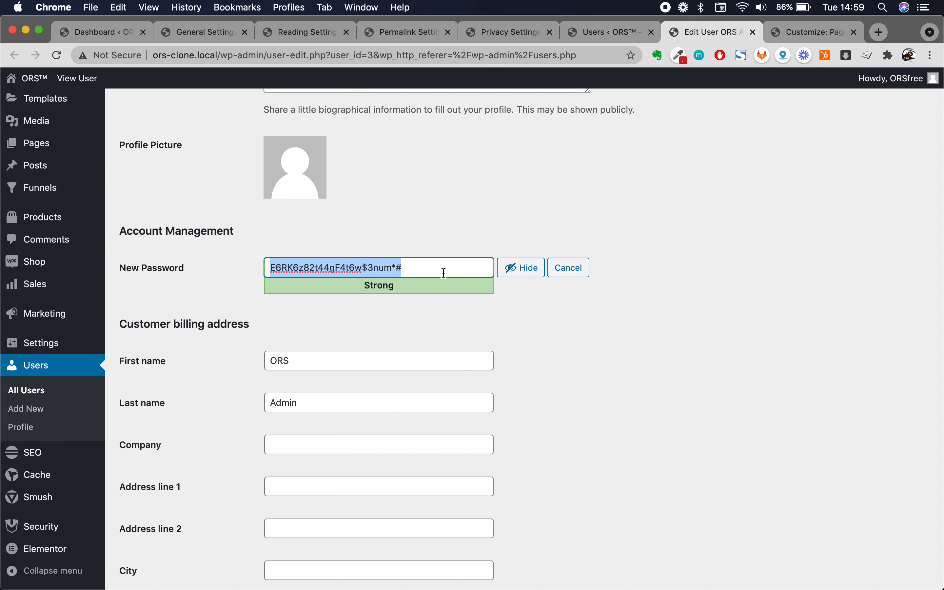
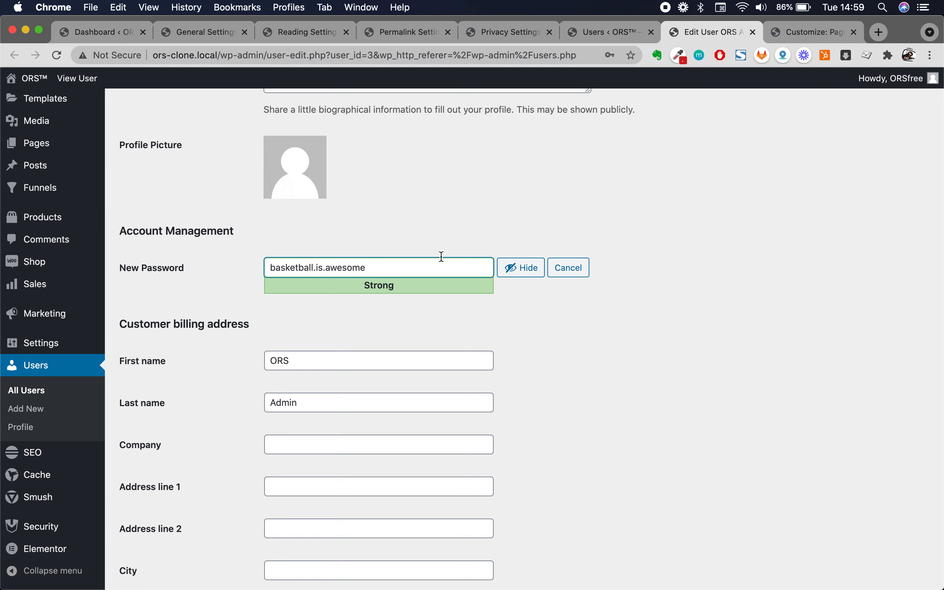
- Type a trial passphrase into the New Password field and select it for replacement
triple_click(385, 266)
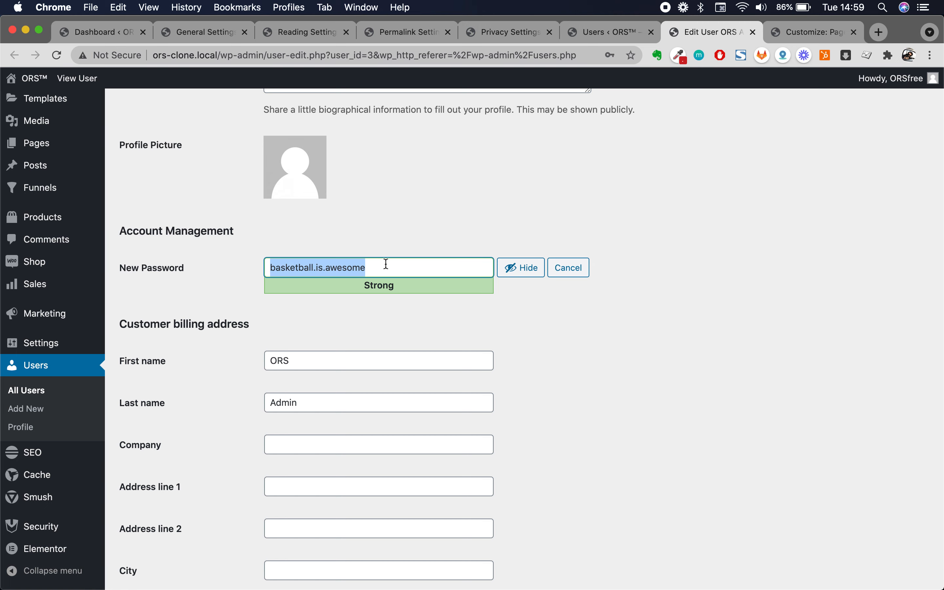
double_click(382, 270)
double_click(381, 269)
scroll(381, 287, down, 3)
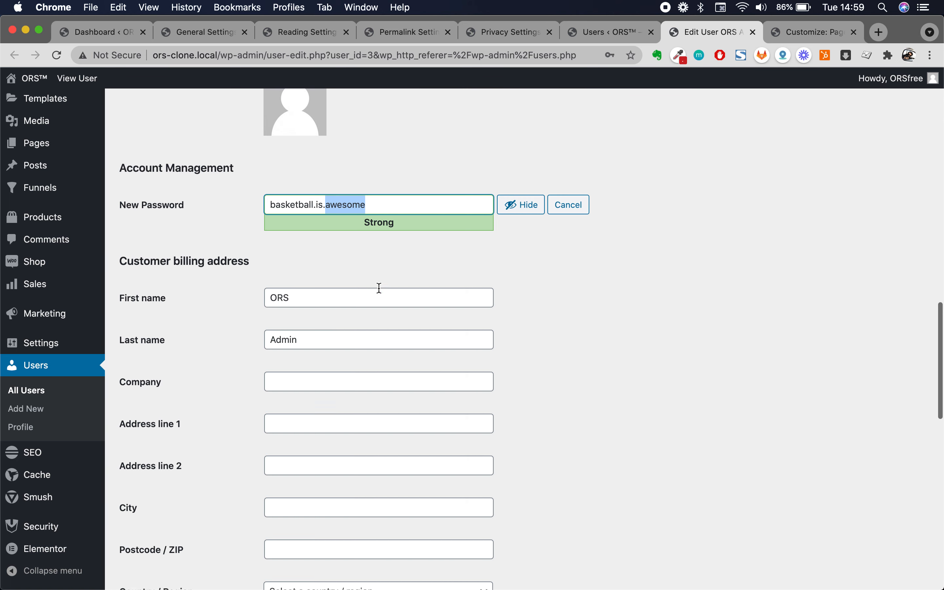
click(417, 152)
double_click(417, 151)
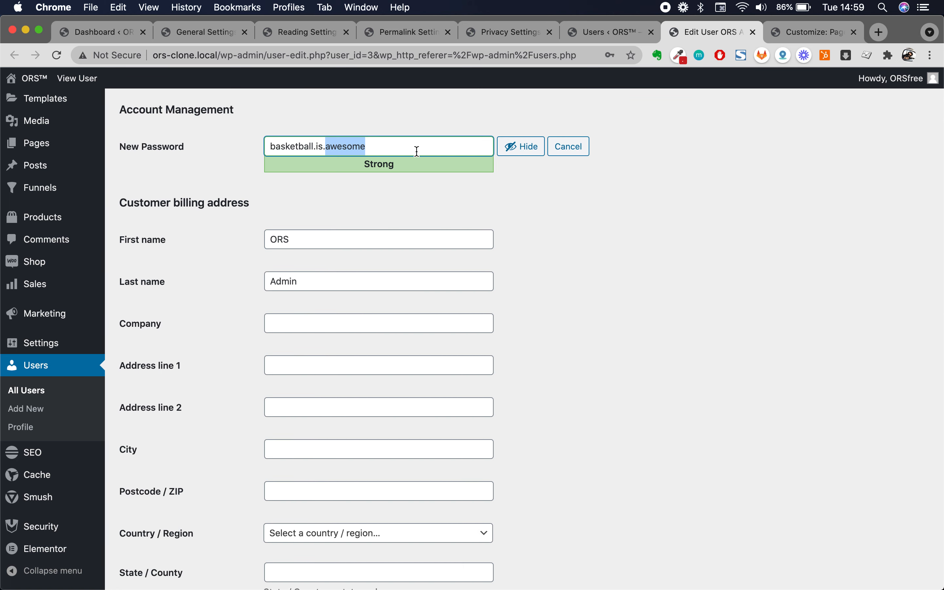
triple_click(386, 148)
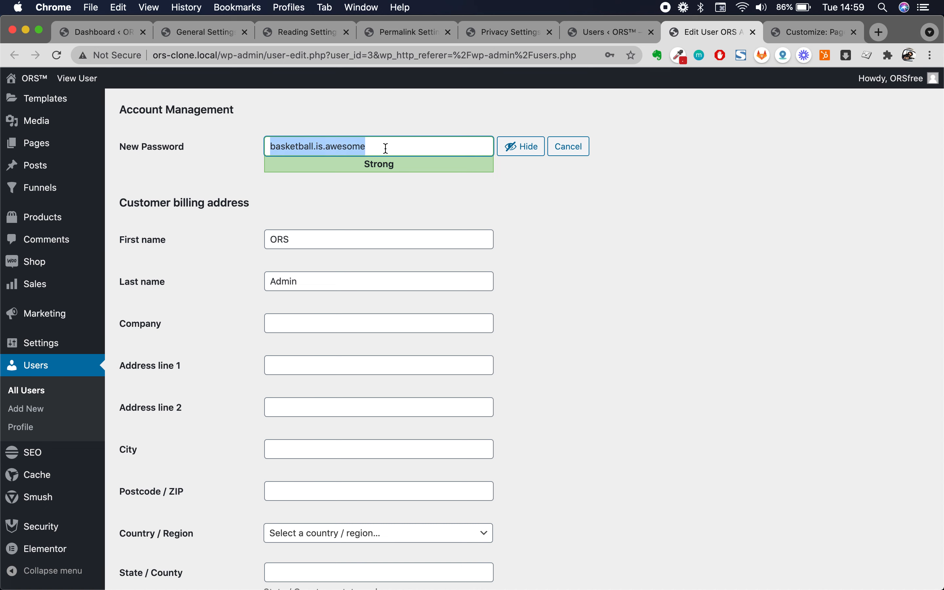
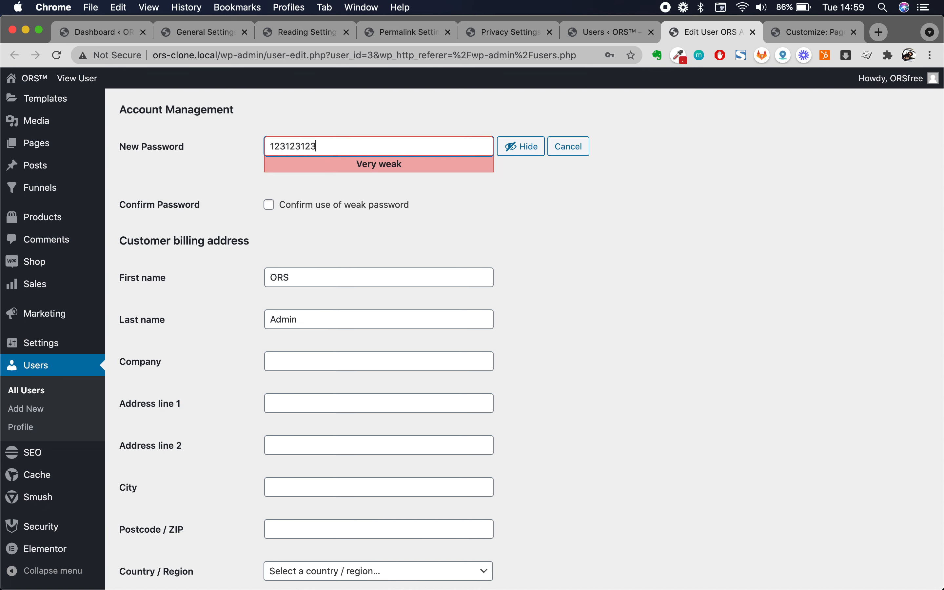
- Replace it with a weak numeric password, then check and uncheck the weak-password confirmation
click(269, 204)
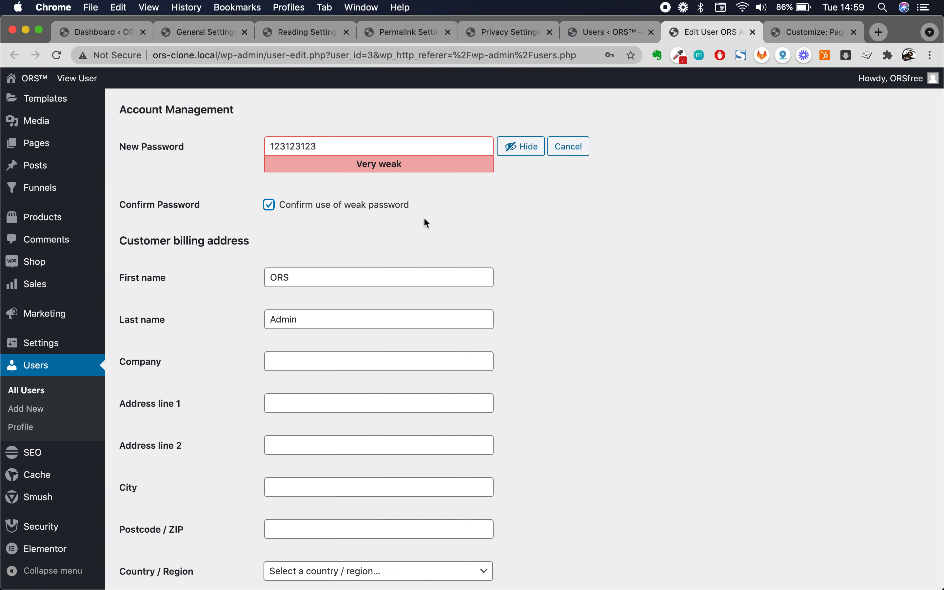
double_click(377, 148)
scroll(463, 212, down, 2)
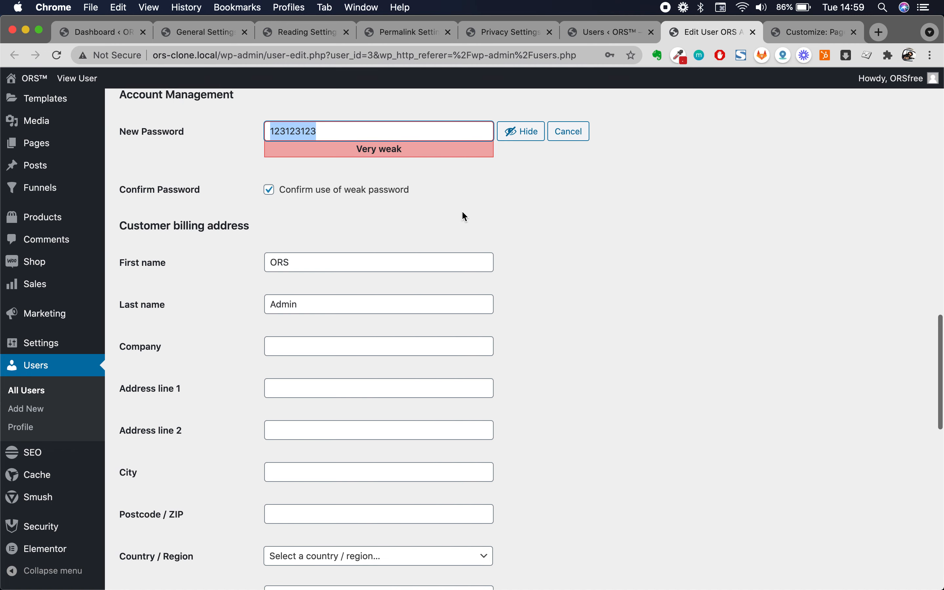
click(269, 181)
scroll(361, 190, up, 4)
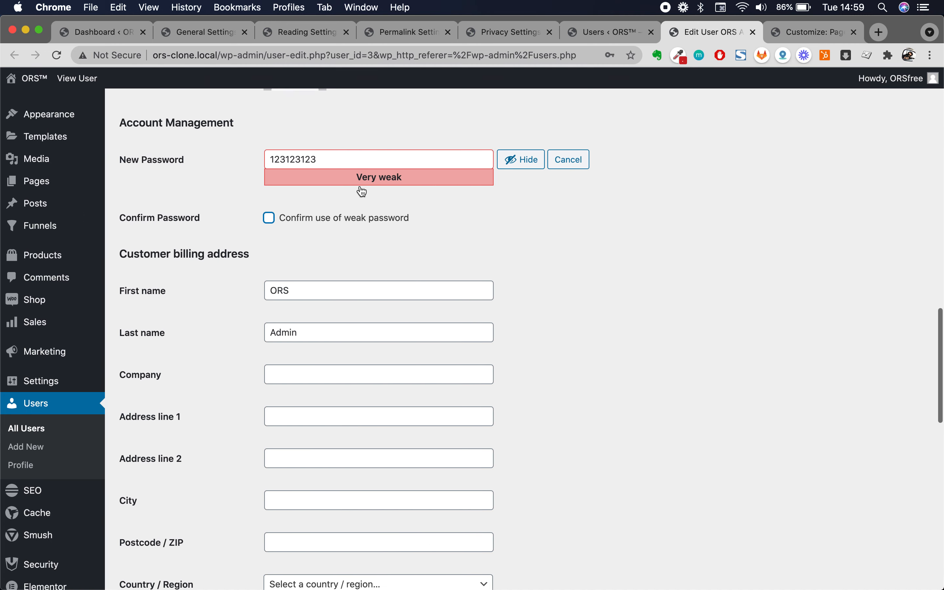
- Cancel the pending password change and look through the rest of the profile
click(568, 204)
scroll(385, 246, up, 2)
scroll(383, 245, down, 10)
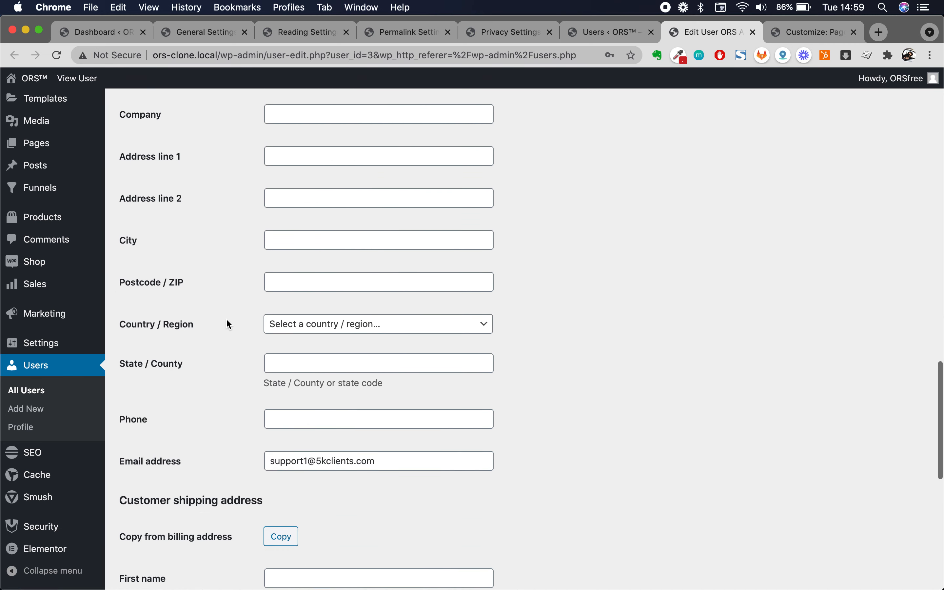
scroll(225, 323, up, 14)
scroll(453, 341, up, 5)
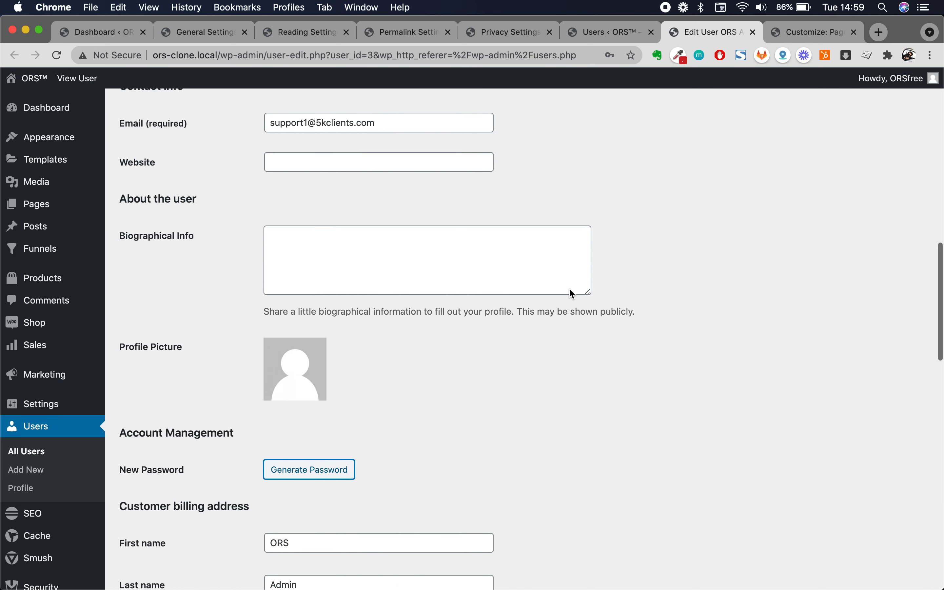
mouse_move(893, 78)
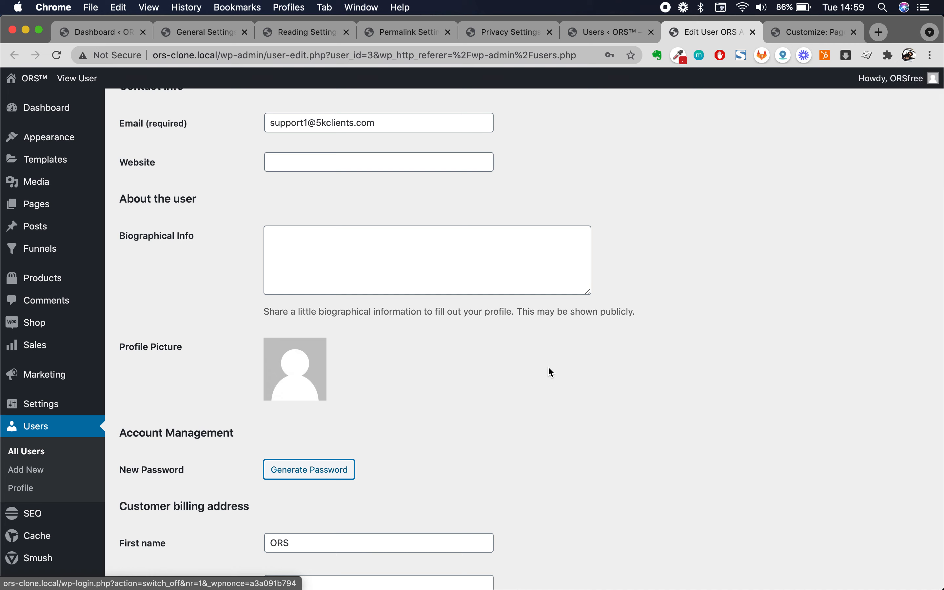
scroll(378, 422, up, 10)
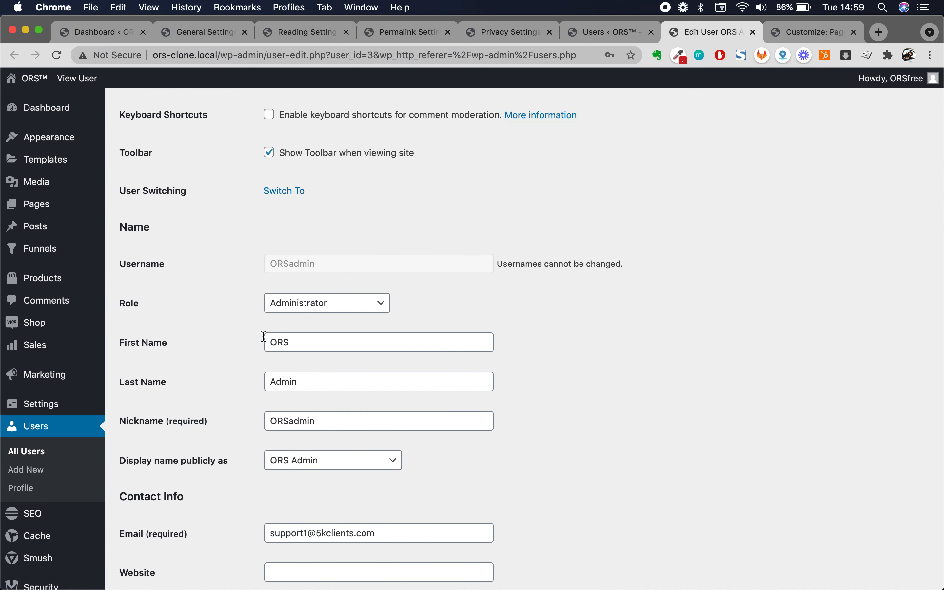
scroll(372, 422, down, 15)
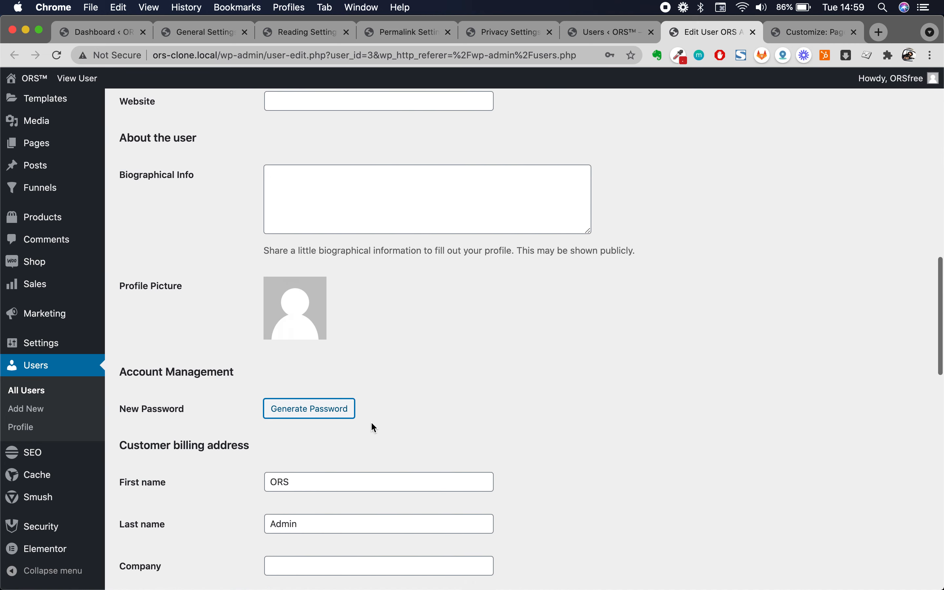
scroll(373, 422, down, 6)
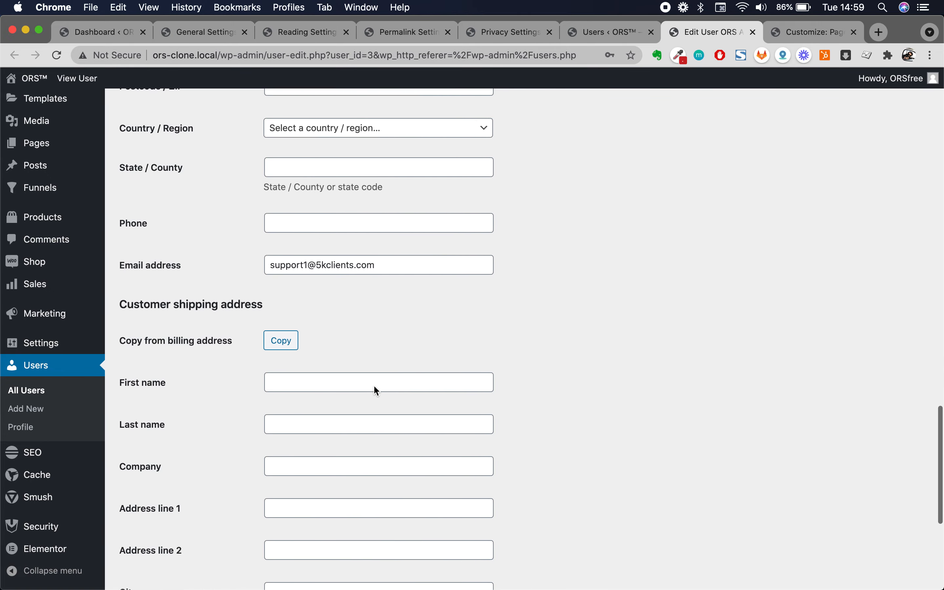
- Save the admin user's profile unchanged with Update User at the bottom of the page
scroll(464, 221, down, 5)
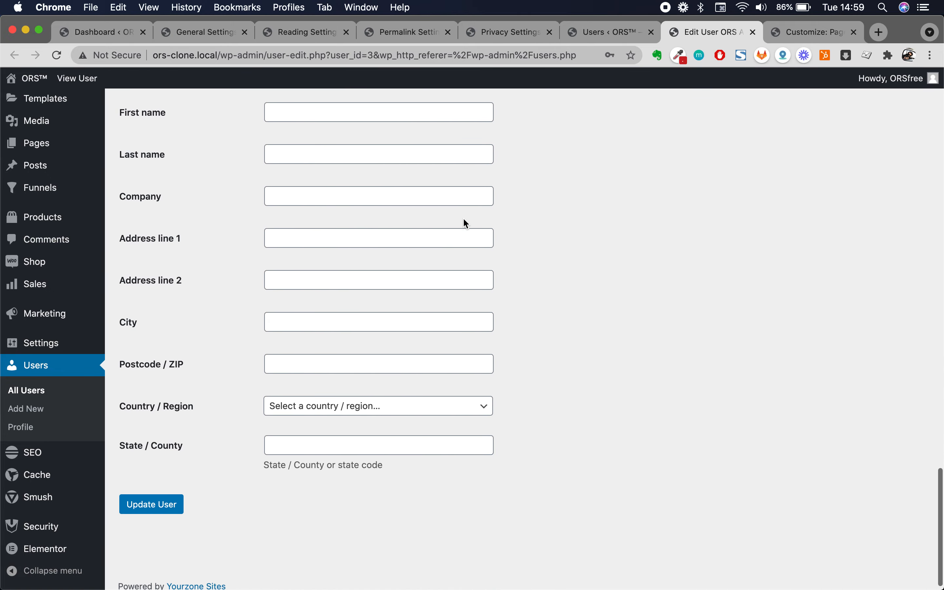
scroll(278, 393, up, 7)
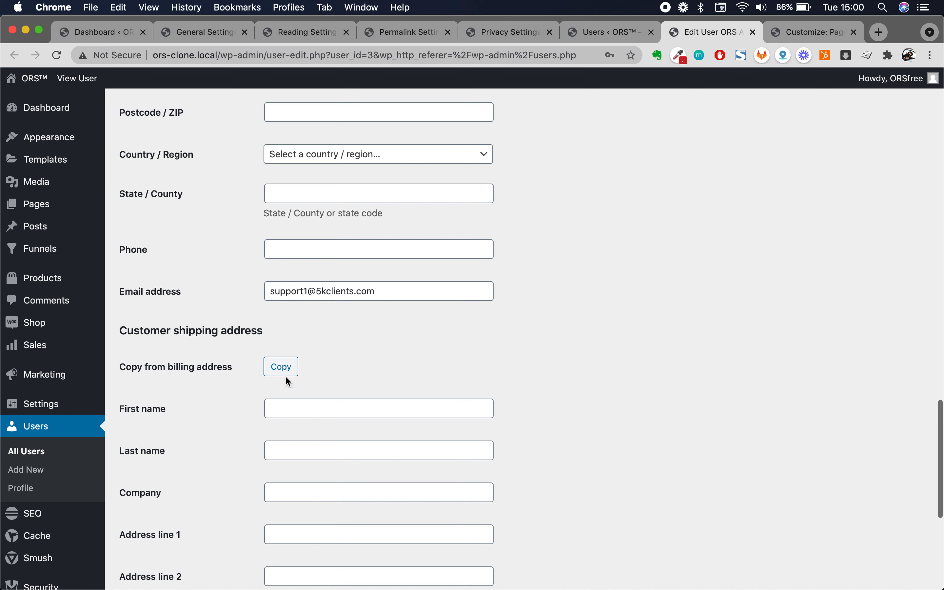
scroll(428, 320, down, 5)
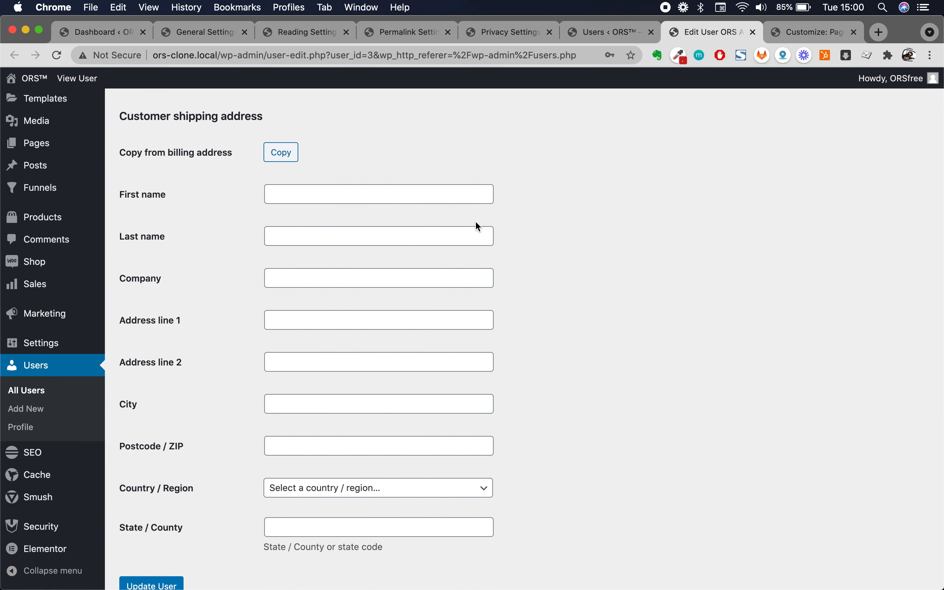
scroll(415, 394, down, 3)
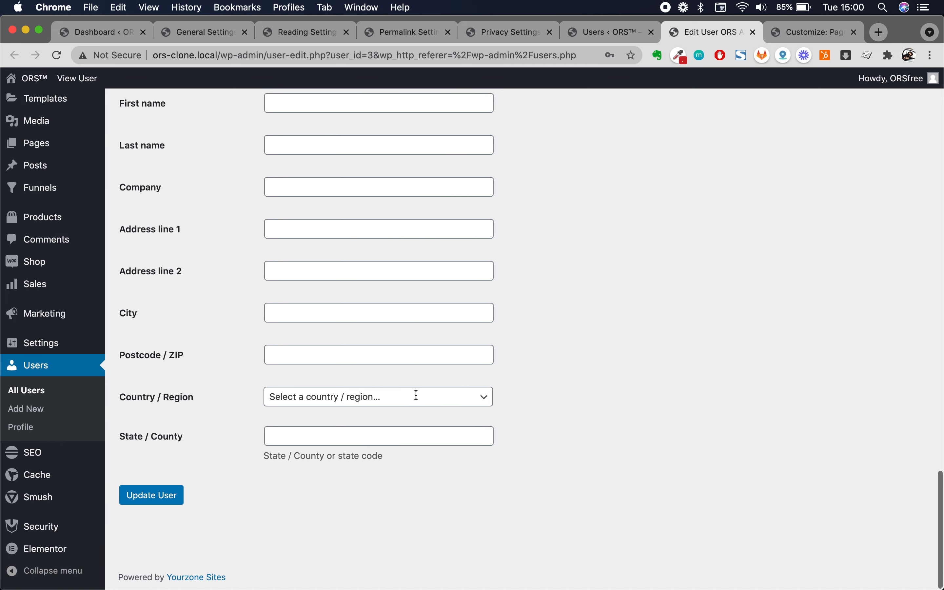
scroll(546, 420, up, 15)
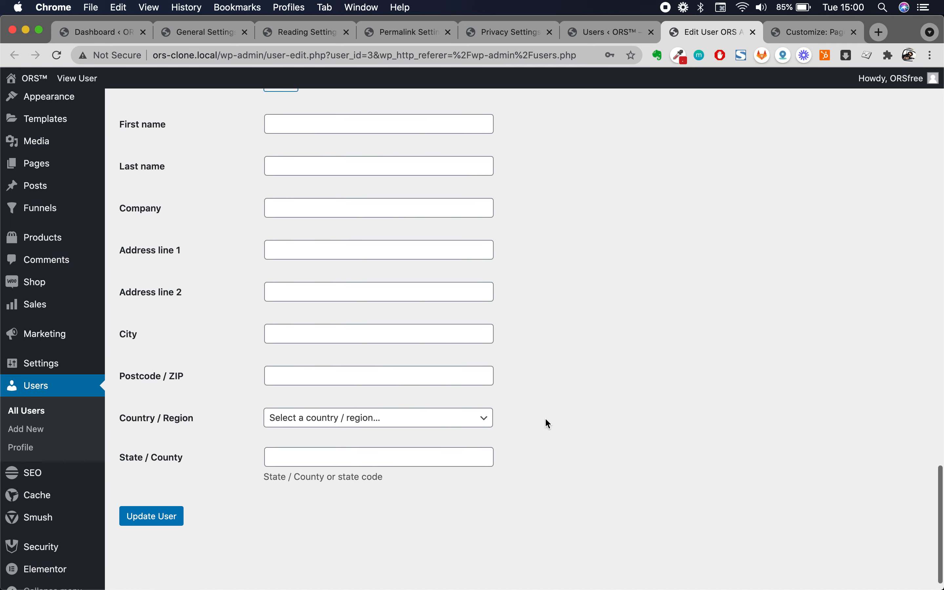
scroll(333, 226, up, 9)
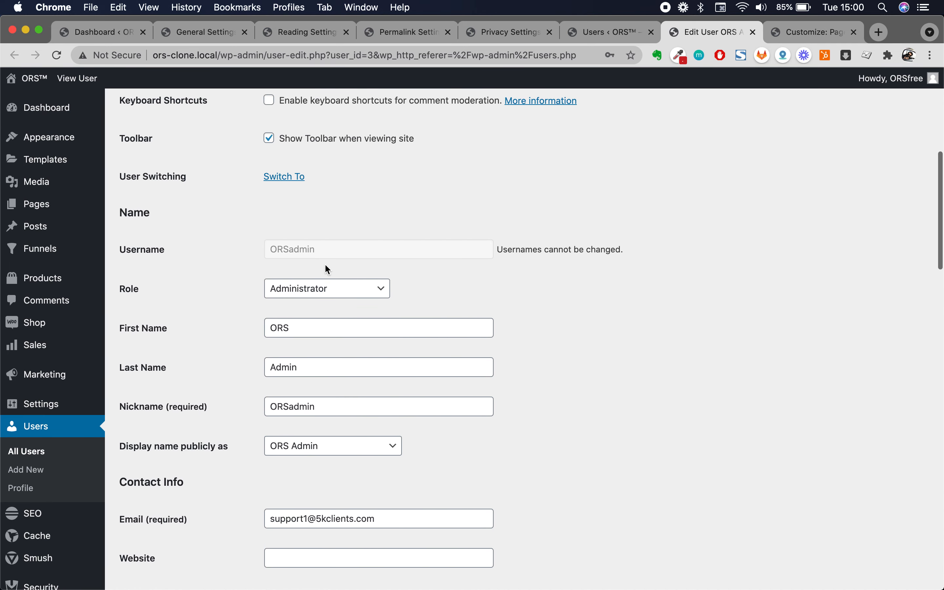
scroll(351, 395, down, 9)
scroll(357, 391, down, 9)
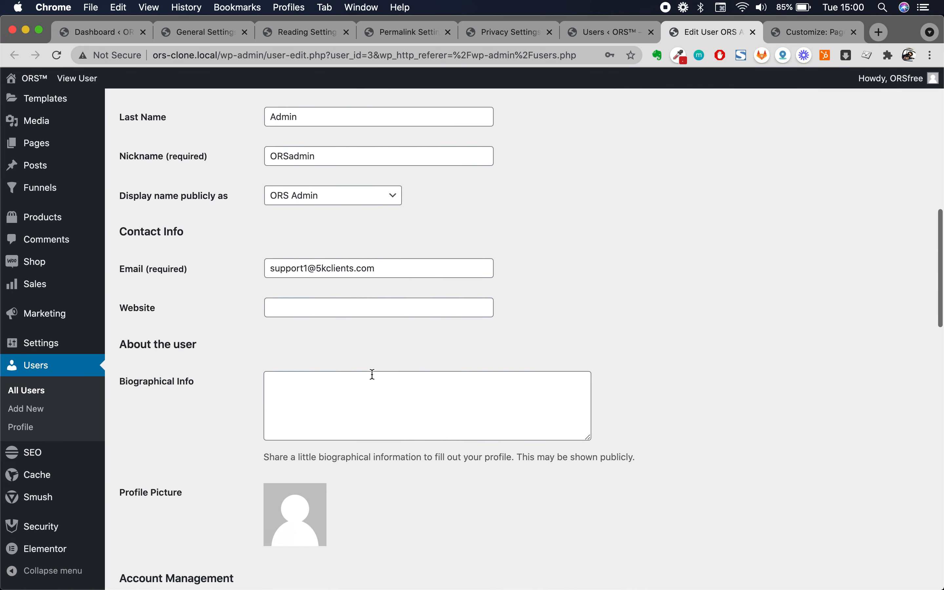
scroll(460, 352, up, 20)
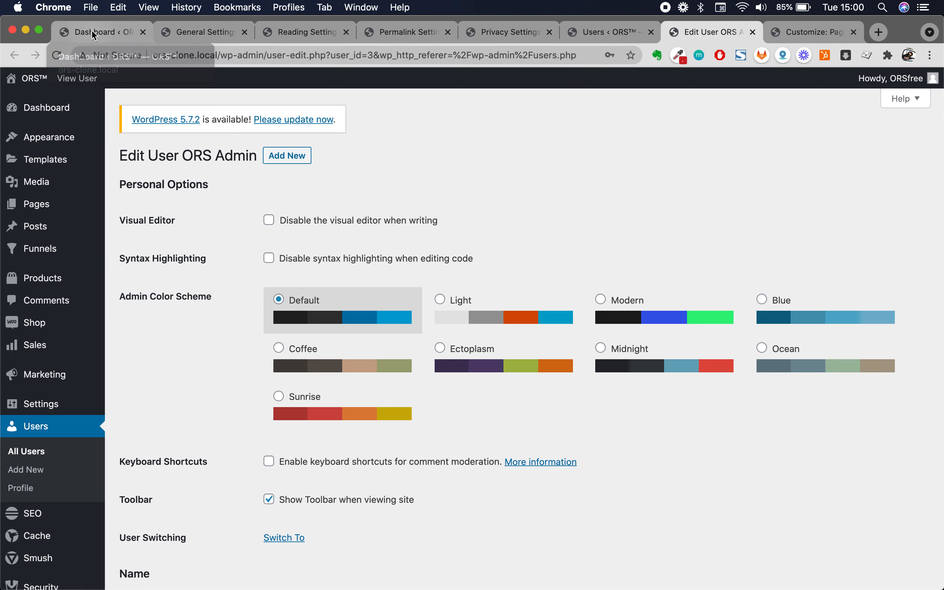
scroll(160, 405, down, 20)
click(152, 496)
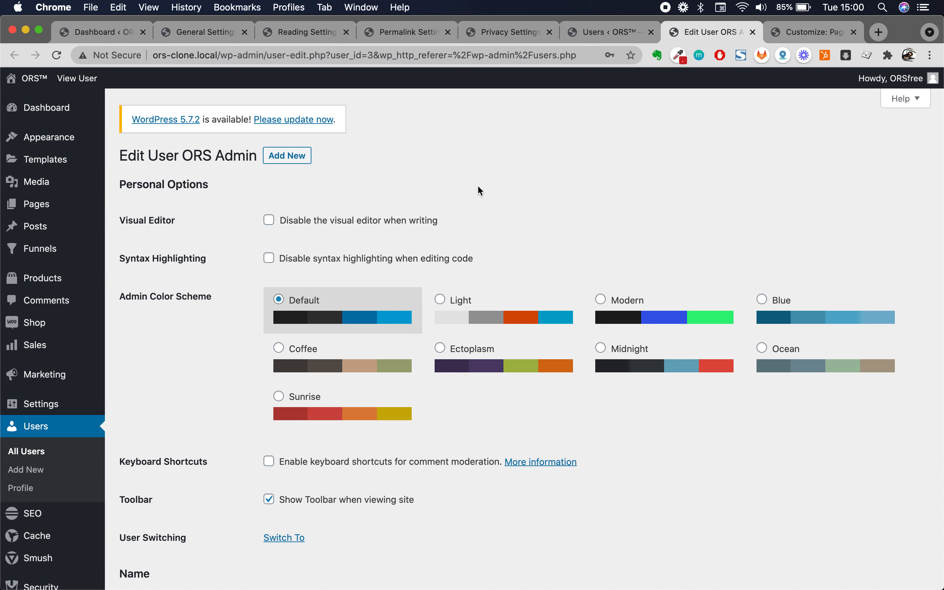
mouse_move(46, 116)
- Return to the Dashboard, then reload the Customizer and browse the 'Free Training Title' landing preview
click(56, 117)
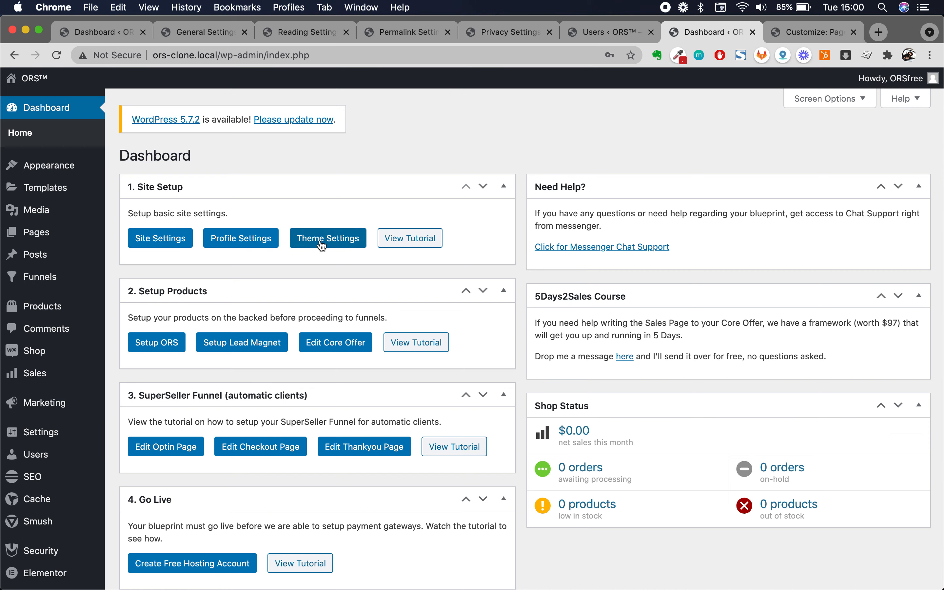
mouse_move(42, 176)
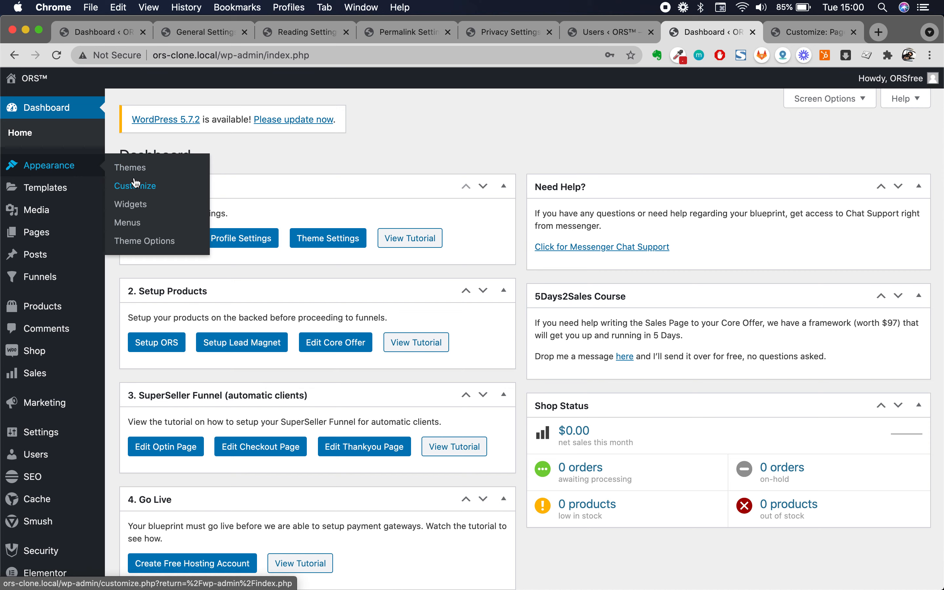
click(786, 37)
click(57, 55)
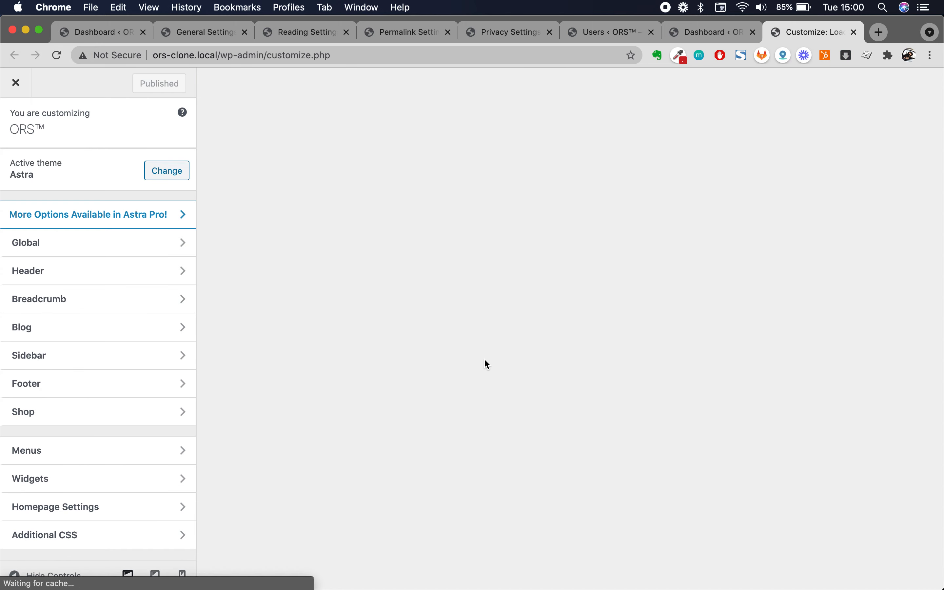
scroll(464, 342, down, 5)
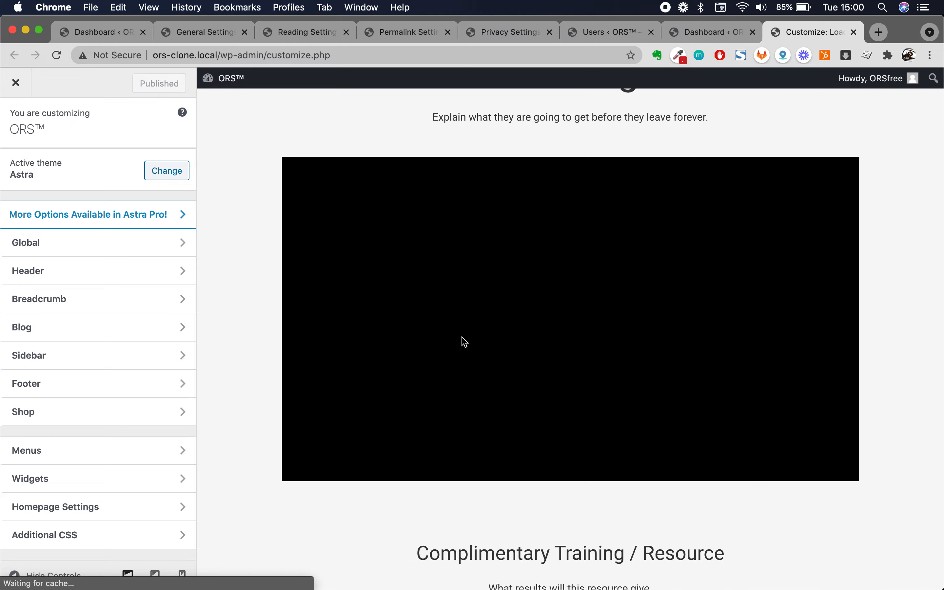
scroll(464, 342, up, 5)
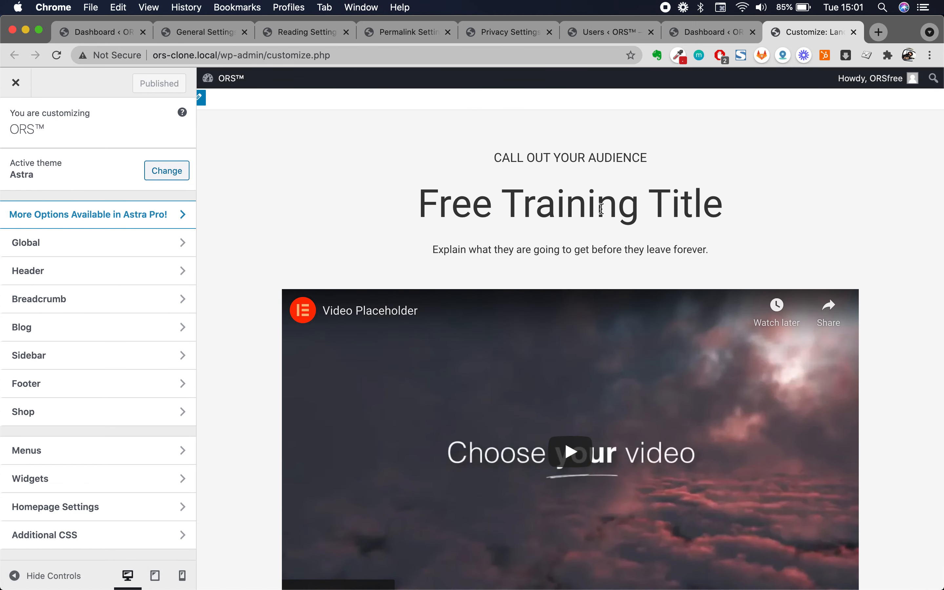
scroll(601, 209, down, 5)
scroll(496, 400, down, 5)
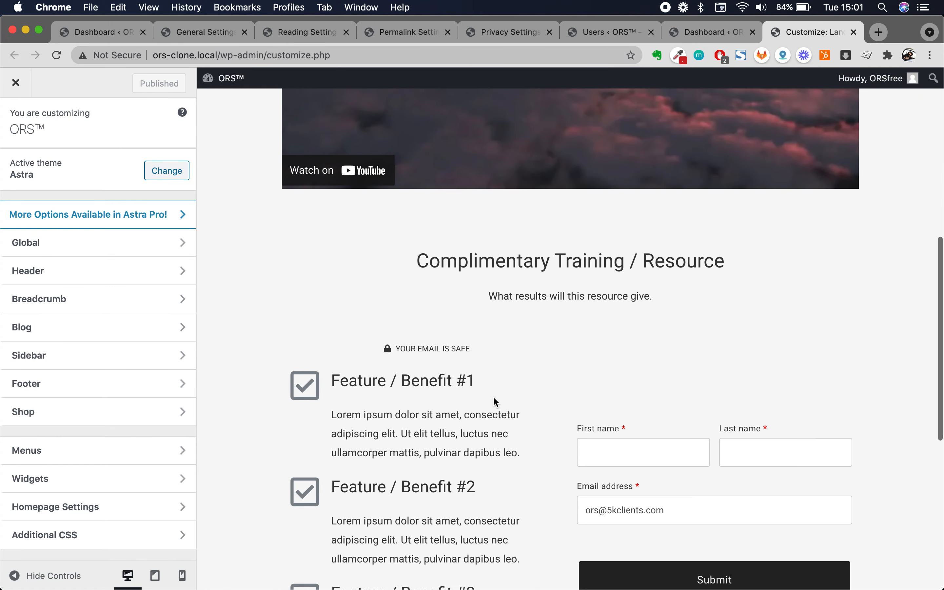
scroll(495, 398, down, 4)
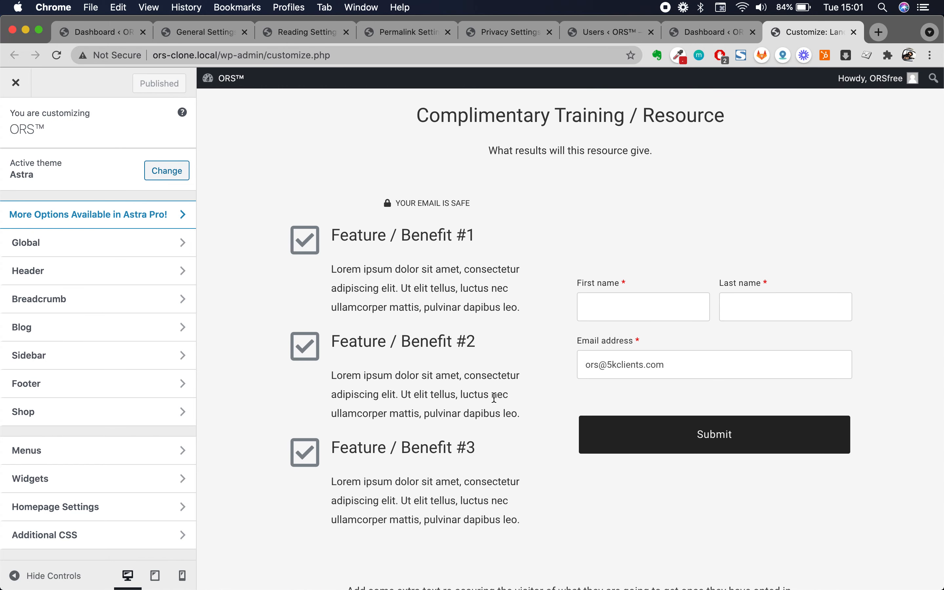
scroll(494, 398, up, 15)
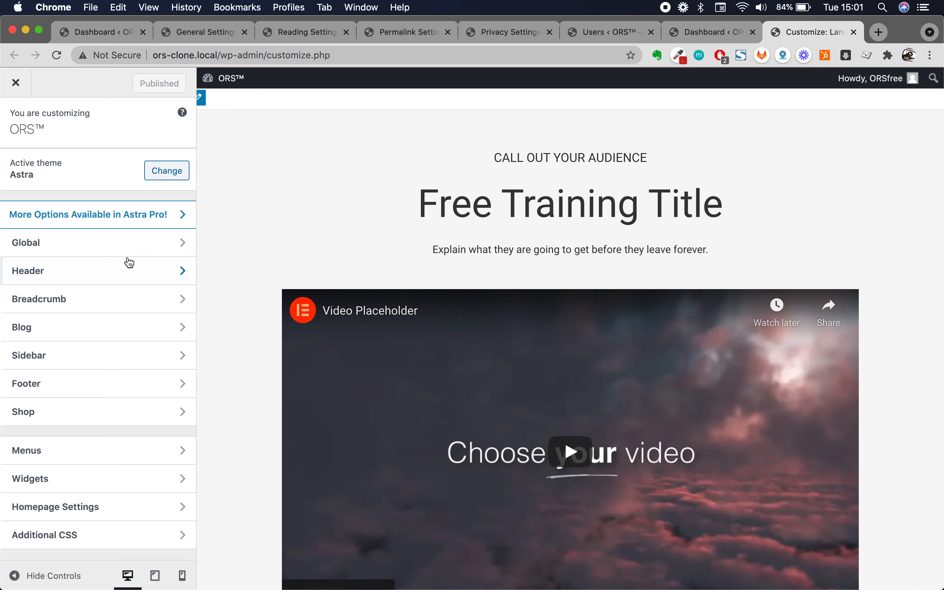
- Open the Customizer's Global settings while inspecting the benefit and 'Free Training Title' headings in the preview
click(134, 246)
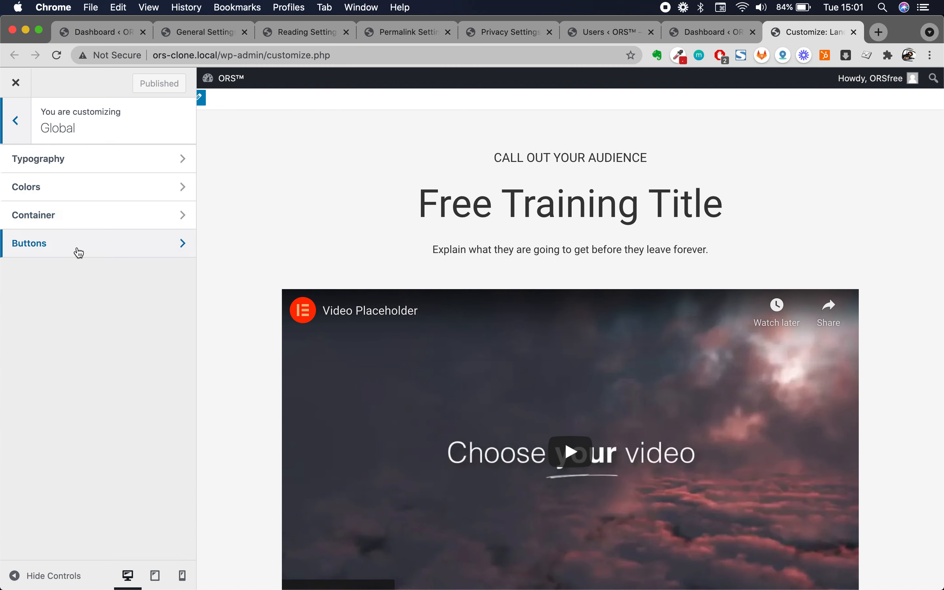
scroll(265, 206, down, 1)
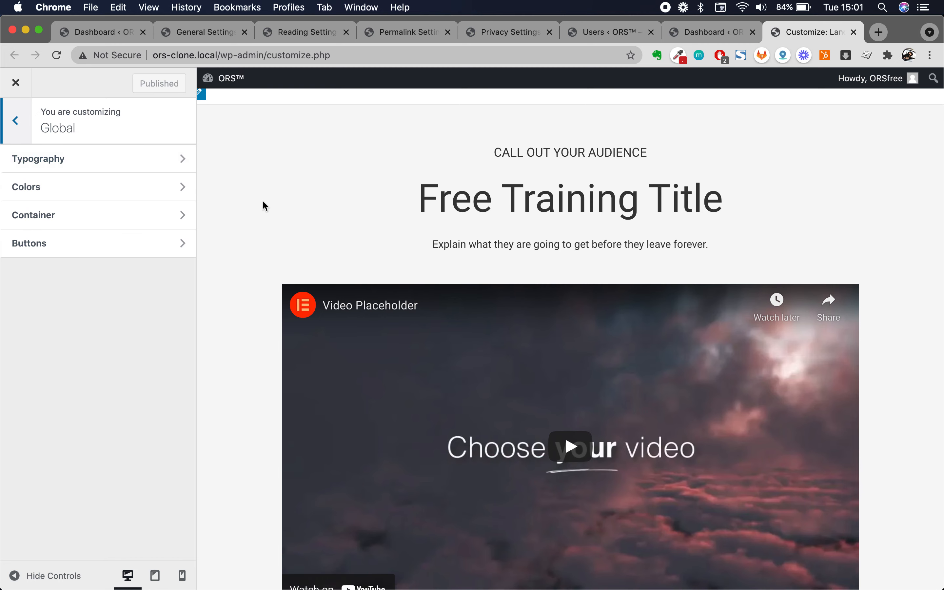
scroll(265, 205, down, 12)
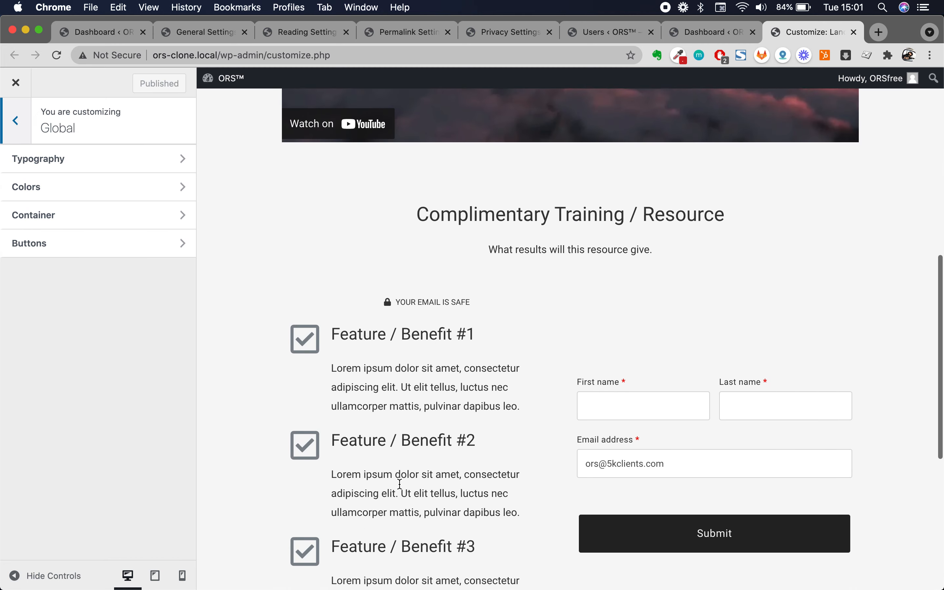
scroll(400, 484, down, 4)
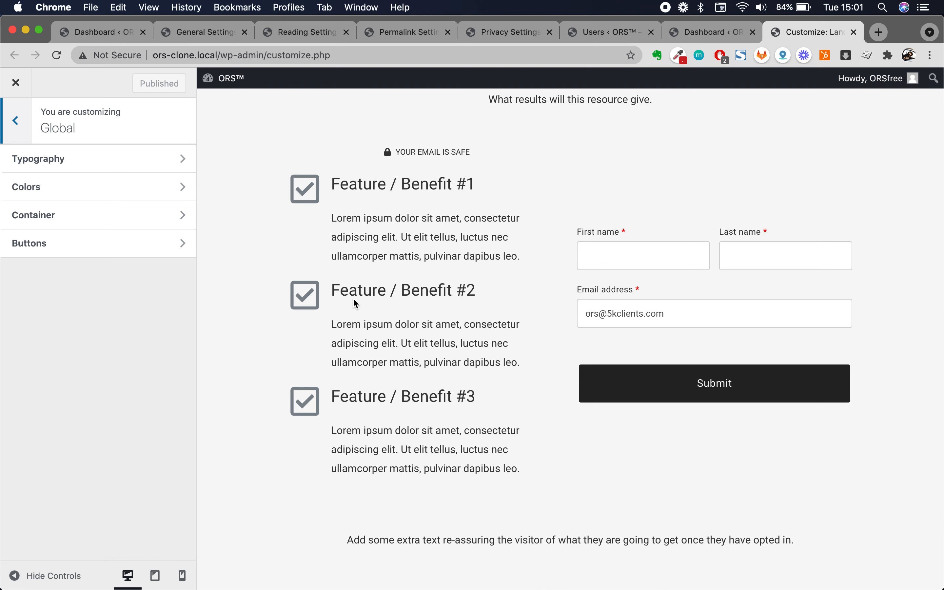
double_click(355, 190)
scroll(281, 219, up, 16)
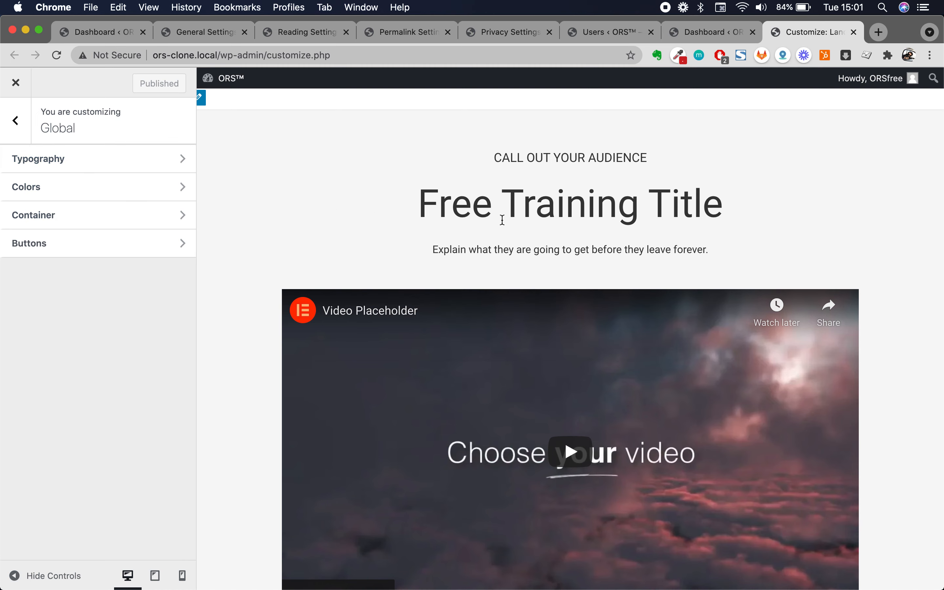
triple_click(506, 206)
click(507, 205)
- Open Base Typography under Global Typography and keep Roboto as the body font family
click(162, 167)
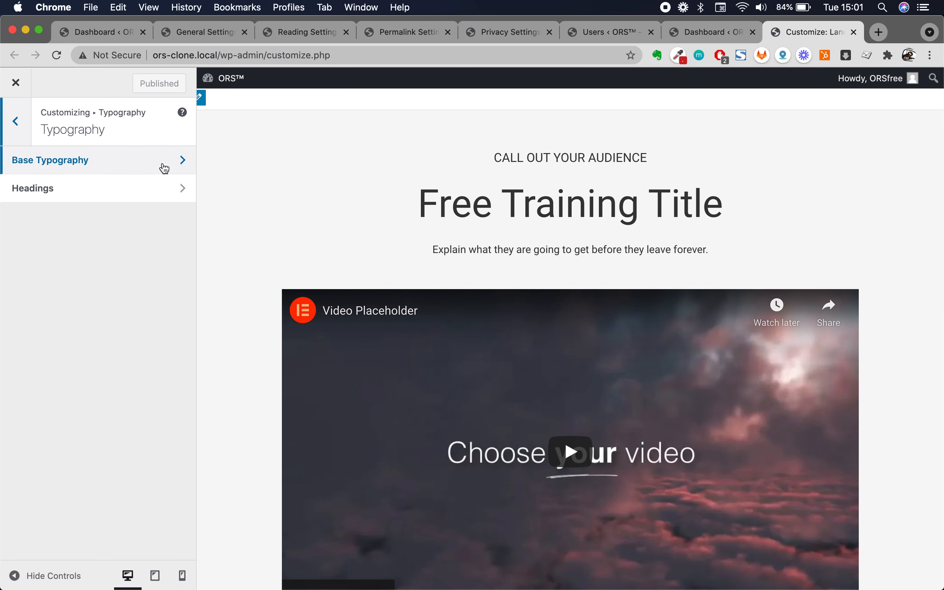
click(100, 161)
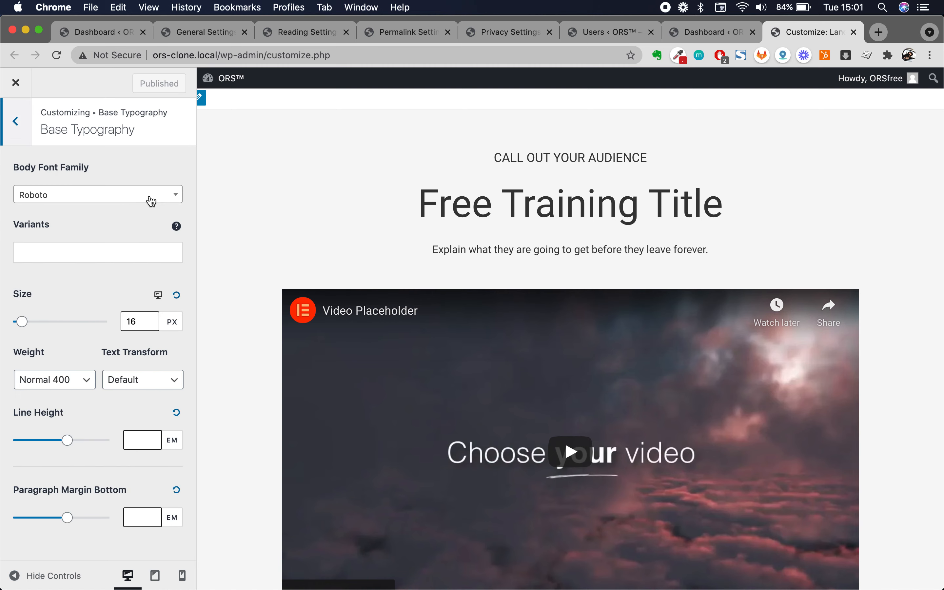
click(149, 198)
scroll(99, 337, down, 10)
scroll(97, 338, up, 20)
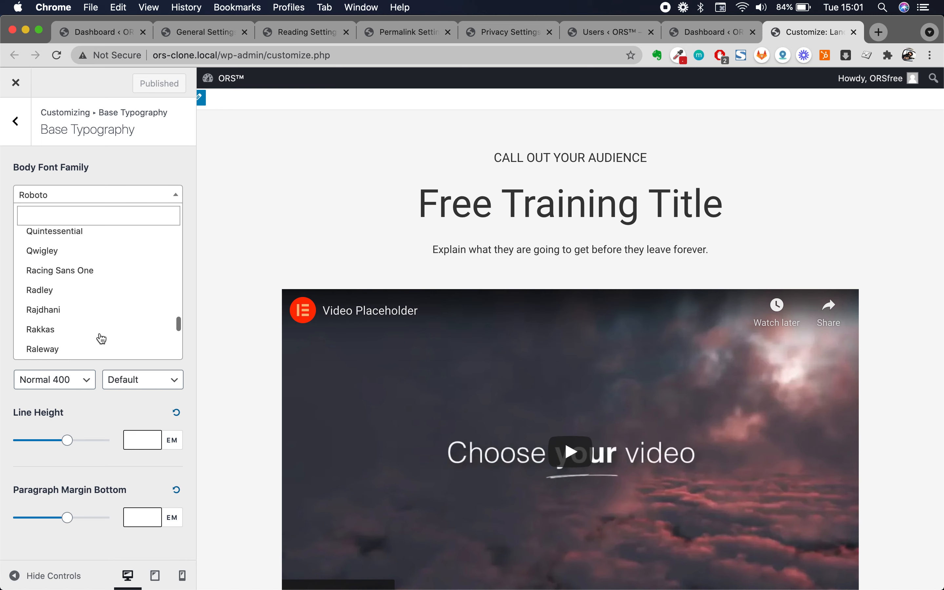
click(131, 168)
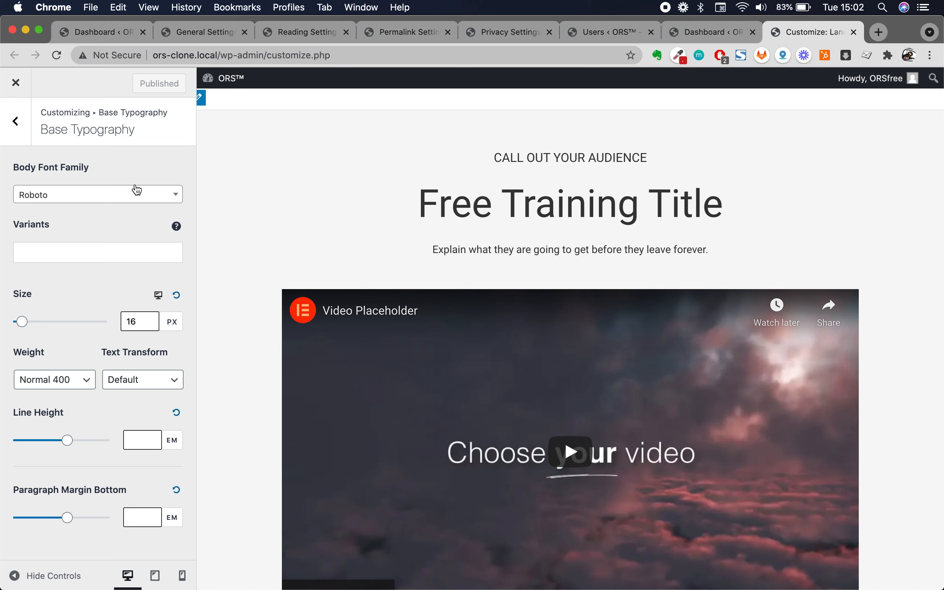
click(126, 192)
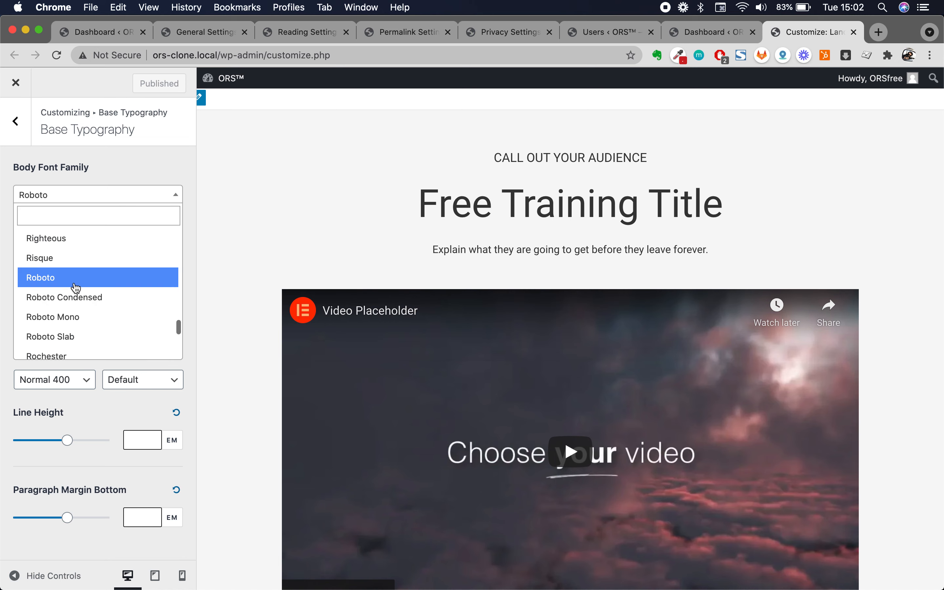
click(61, 168)
- Select the subtitle, first Lorem ipsum paragraph and Feature / Benefit #1 heading in the preview
triple_click(484, 248)
scroll(469, 274, down, 10)
triple_click(425, 408)
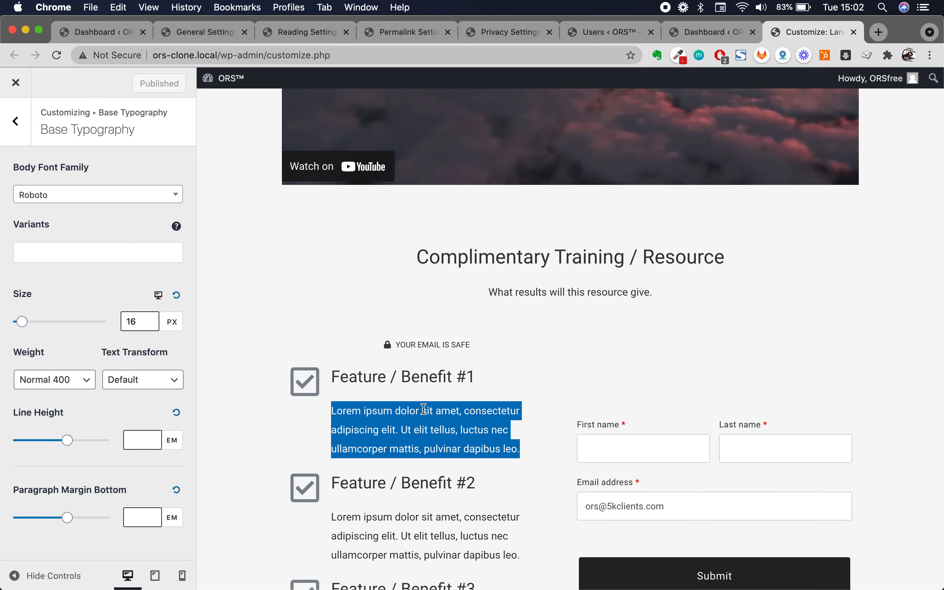
triple_click(404, 371)
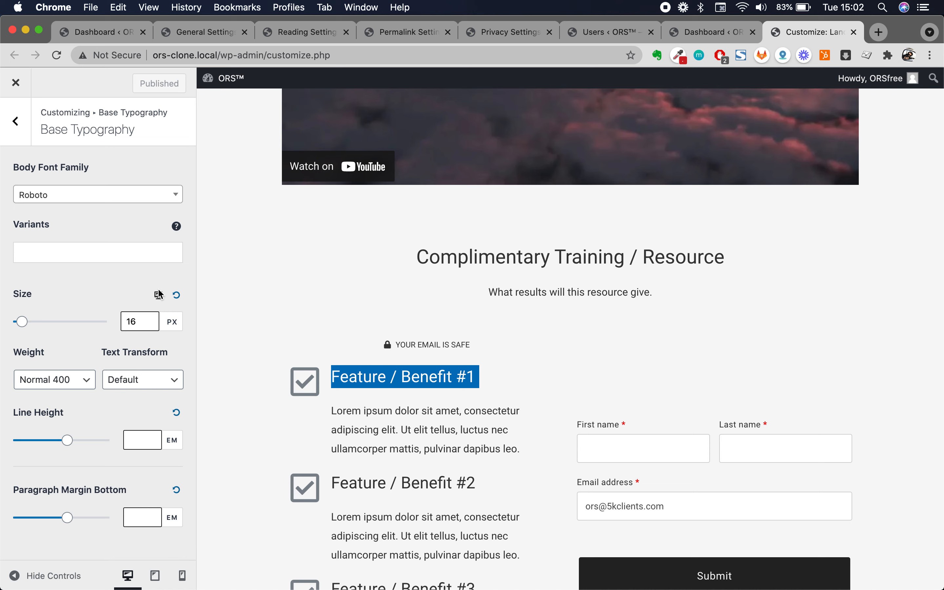
- Add the Normal 400 and 300 Italic variants to the Roboto body font
click(159, 252)
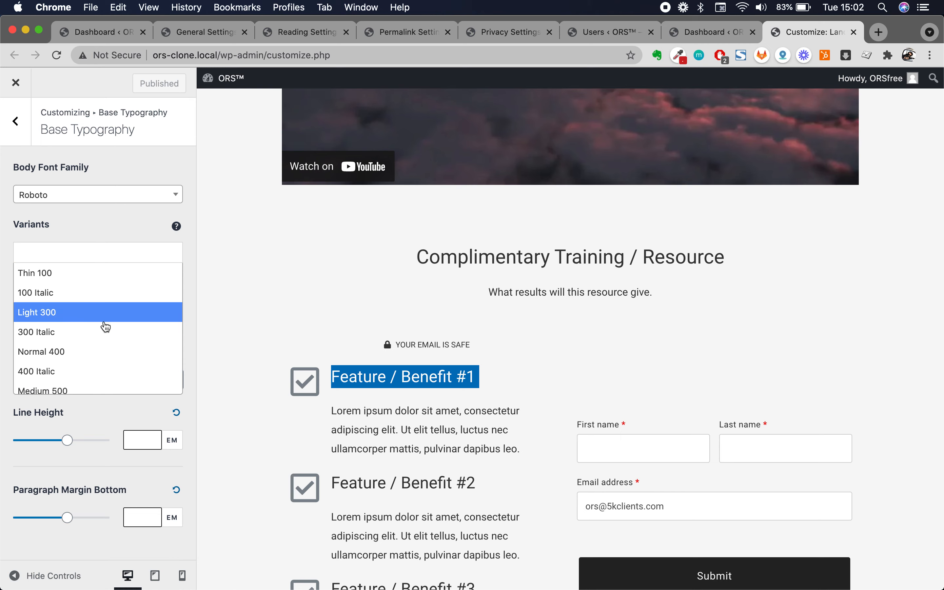
click(94, 351)
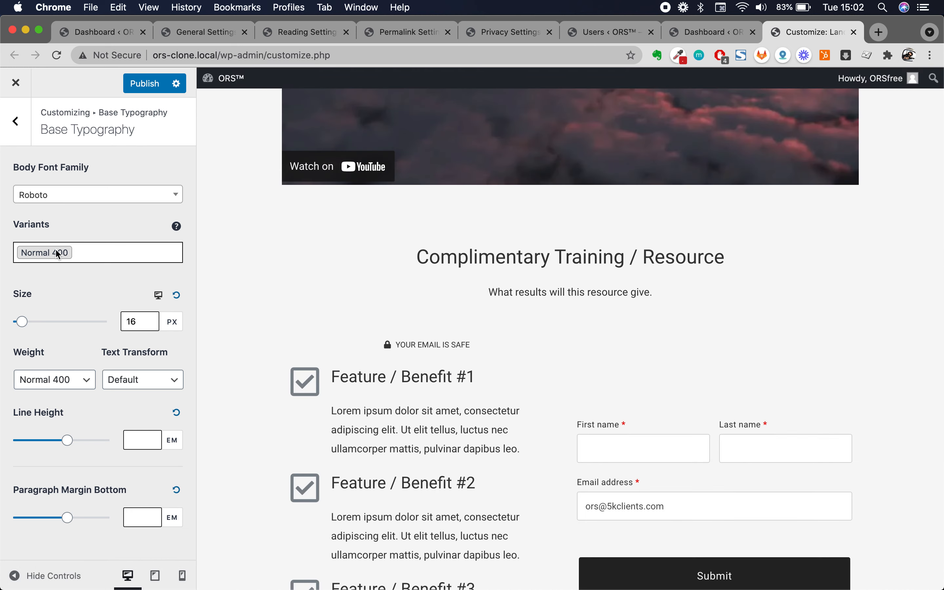
click(87, 247)
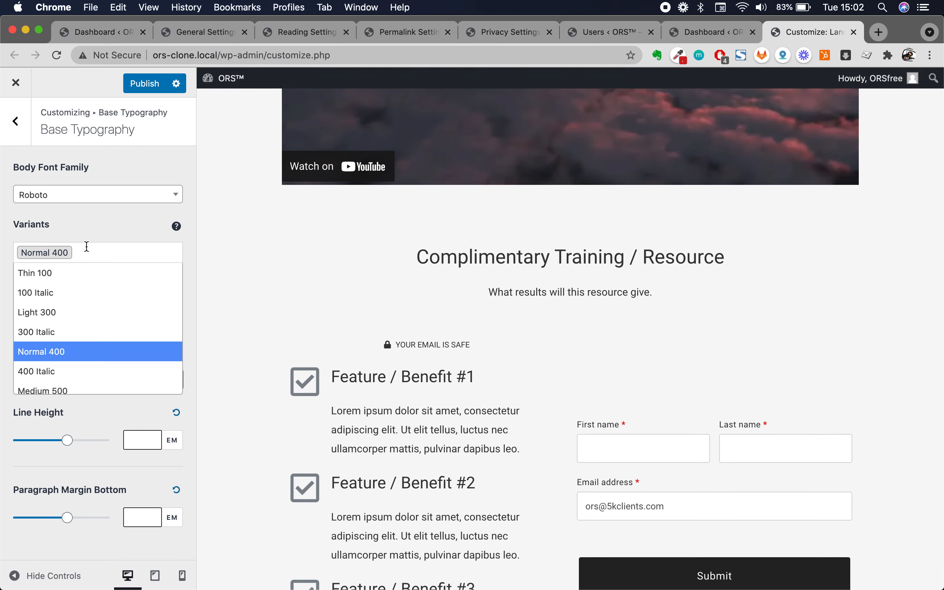
click(61, 332)
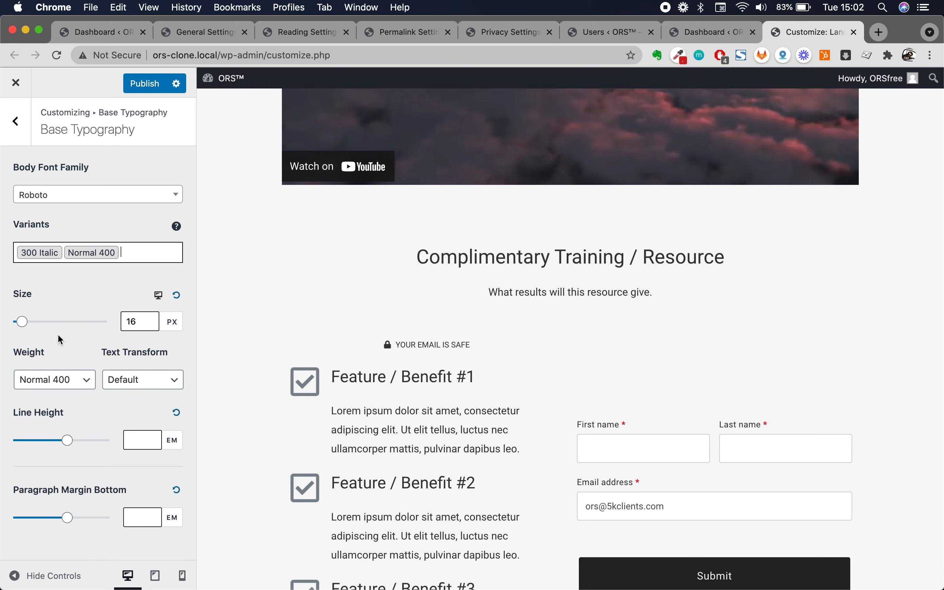
click(100, 254)
click(132, 252)
click(94, 251)
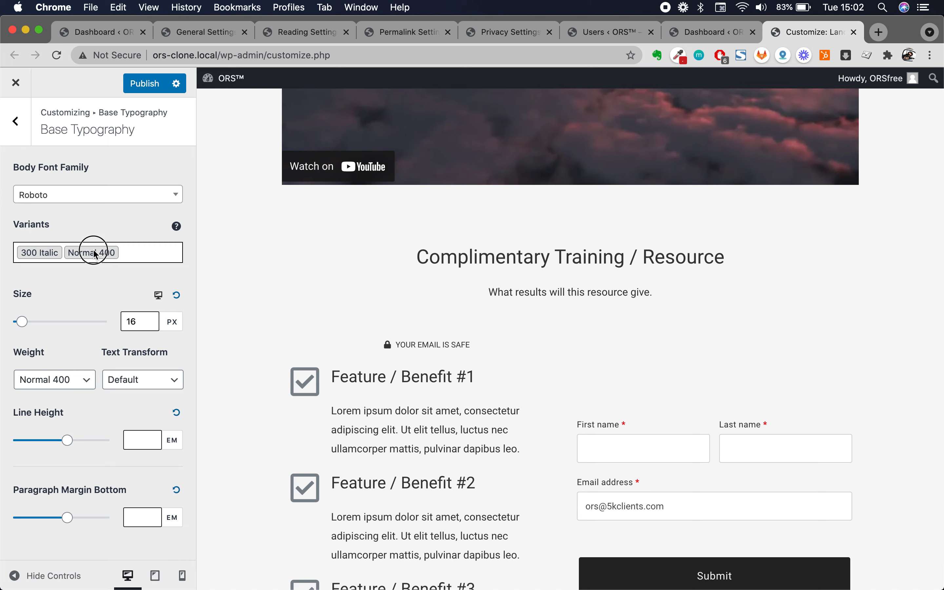
click(154, 212)
- Remove the Normal 400 variant from the body font variants
scroll(382, 397, down, 1)
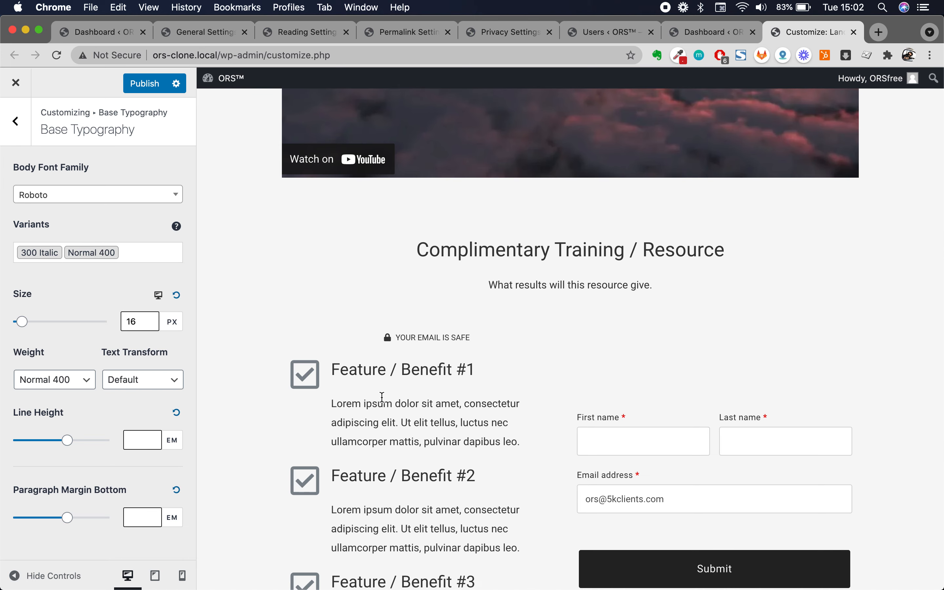
click(105, 257)
click(126, 256)
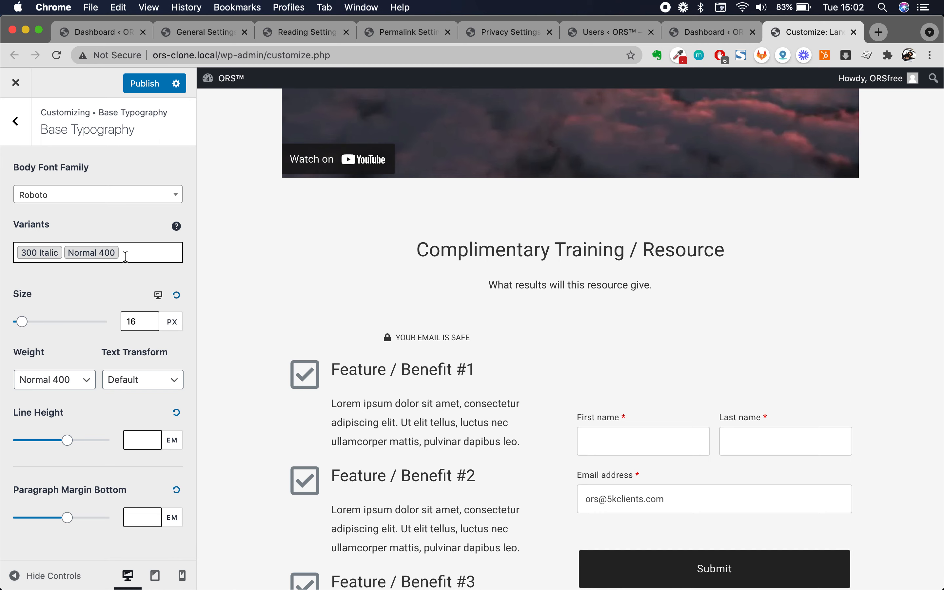
click(102, 254)
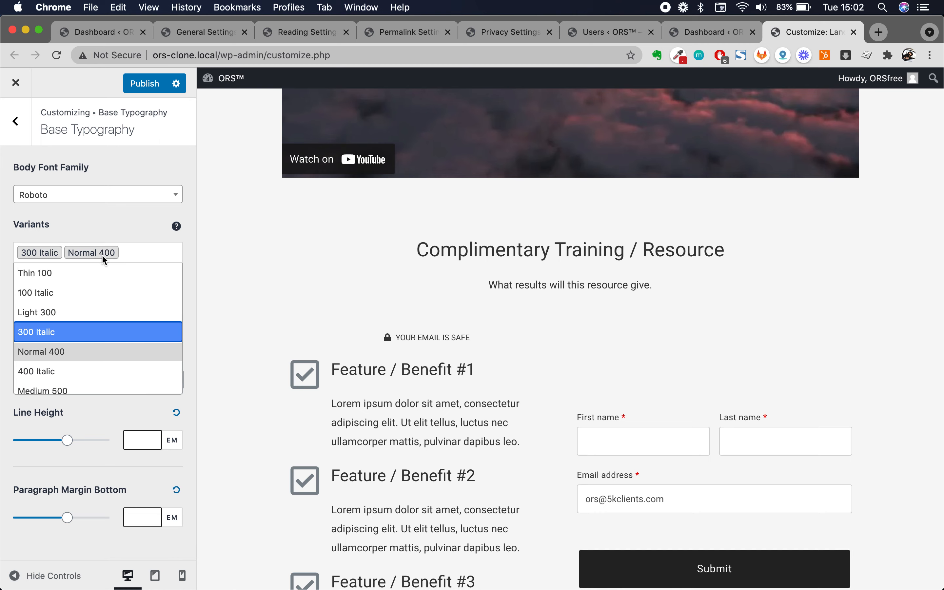
click(83, 353)
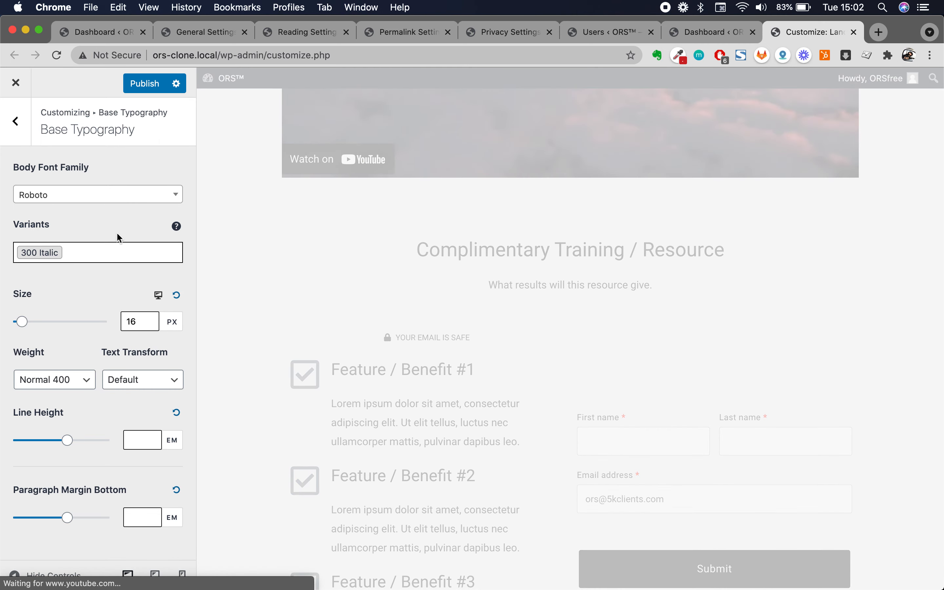
scroll(452, 436, down, 5)
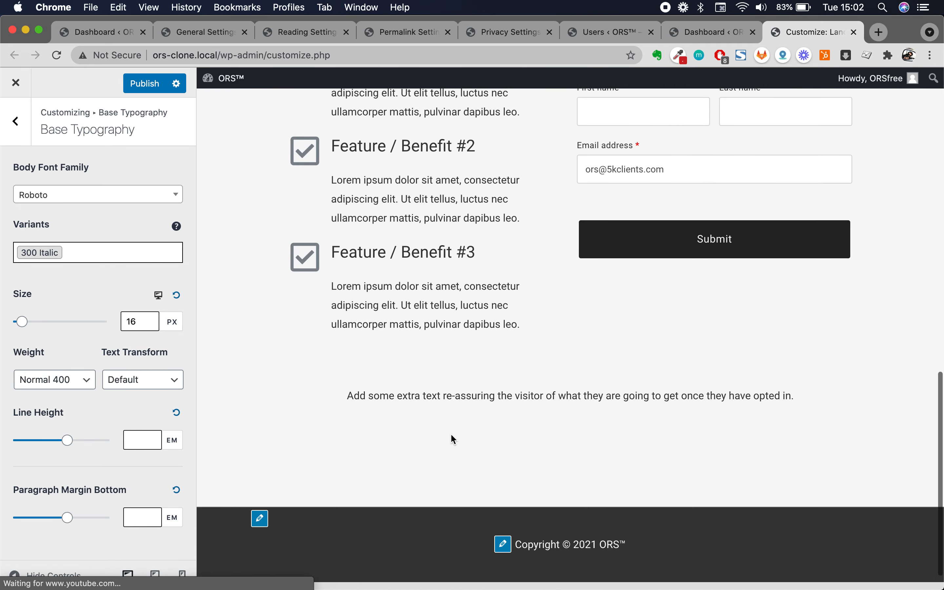
scroll(443, 287, up, 10)
scroll(444, 287, up, 6)
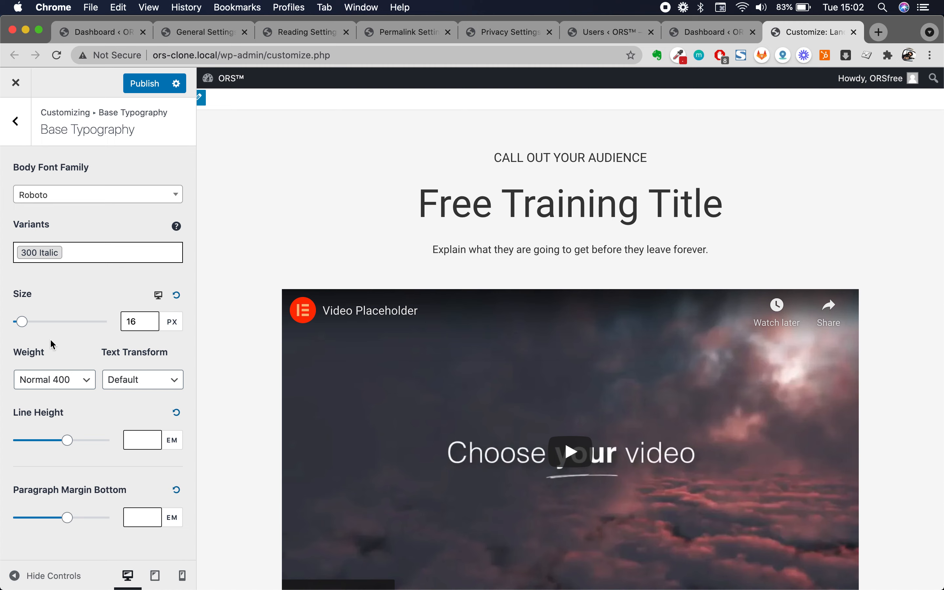
- Switch the body font variants so only Normal 400 remains selected
click(58, 255)
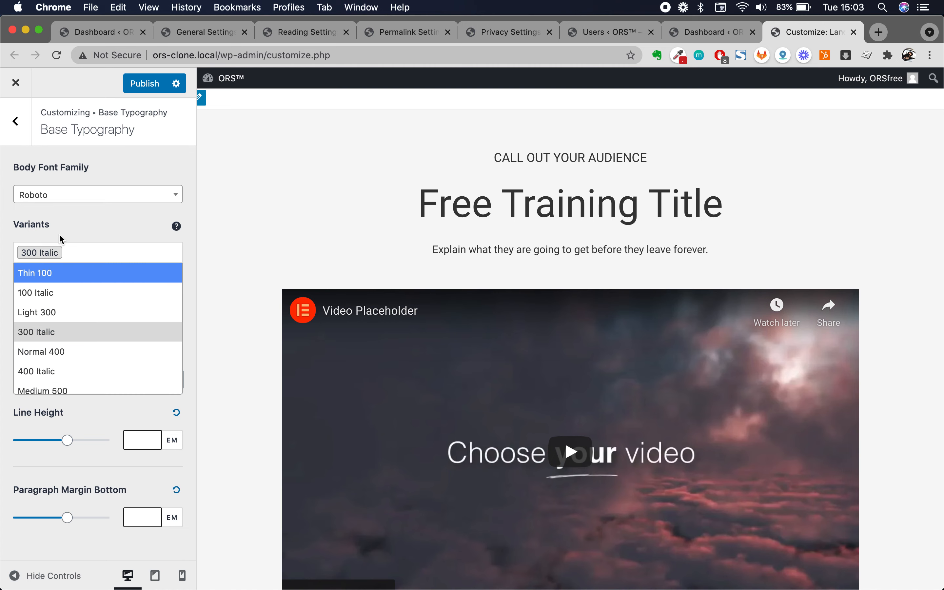
click(56, 259)
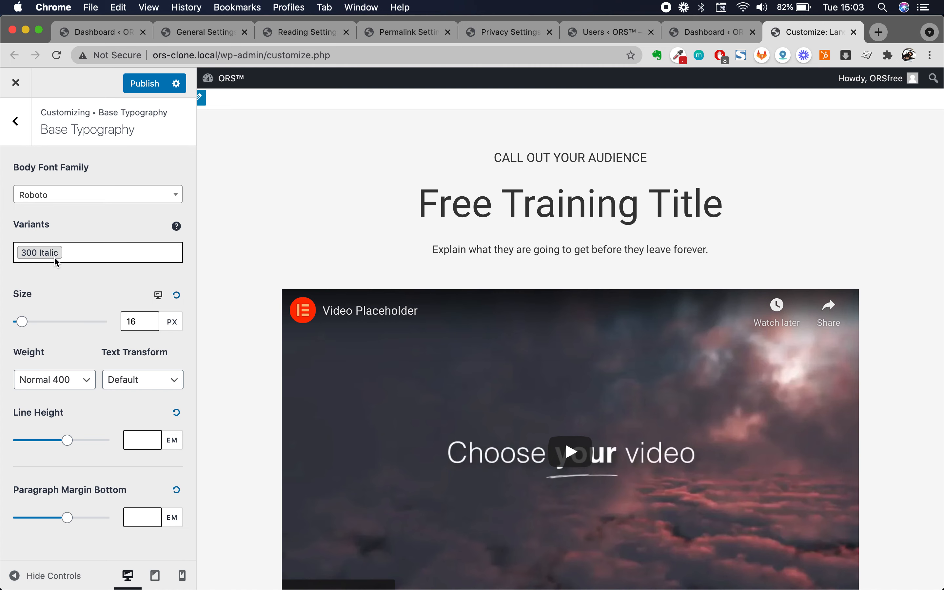
click(76, 250)
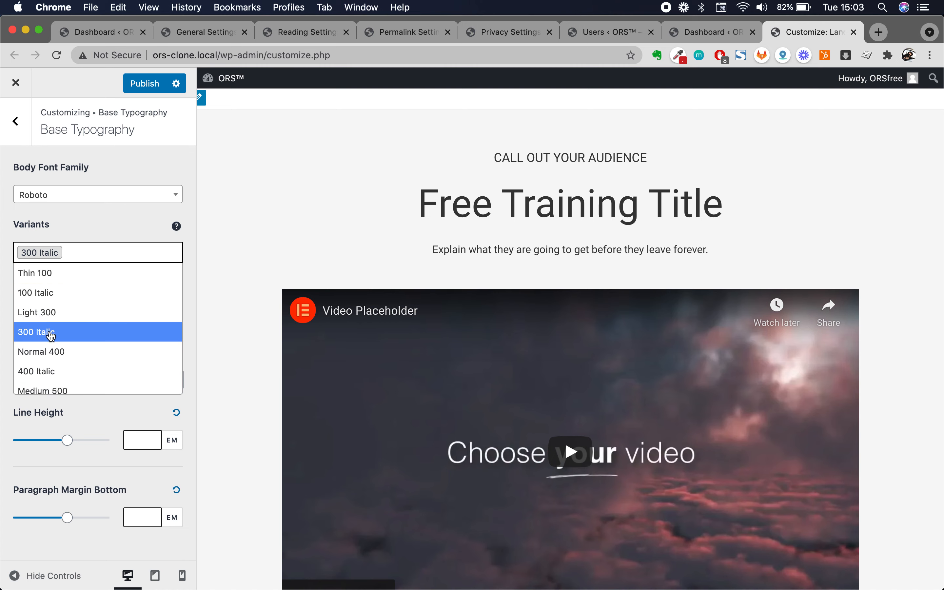
click(120, 233)
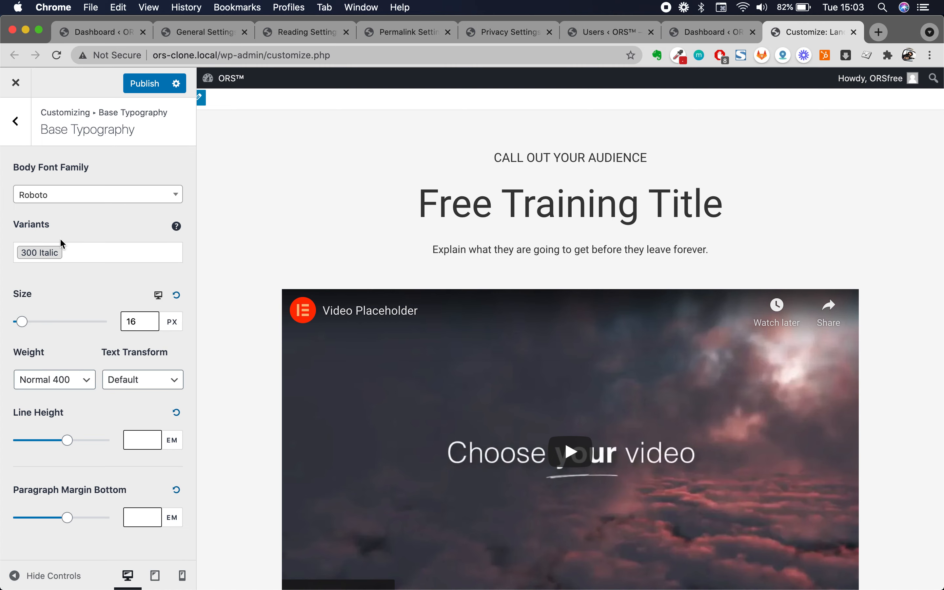
click(44, 253)
click(43, 252)
click(42, 252)
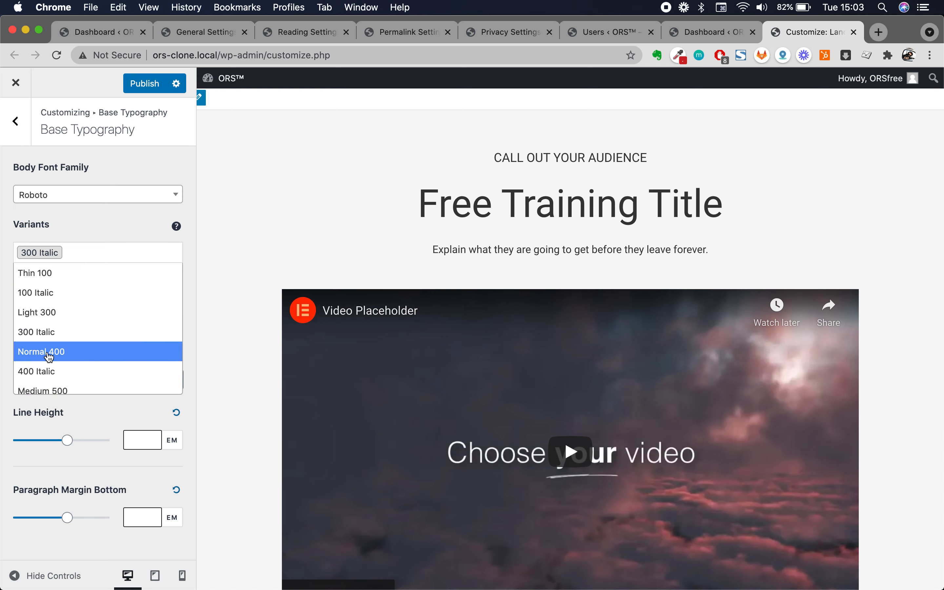
click(49, 352)
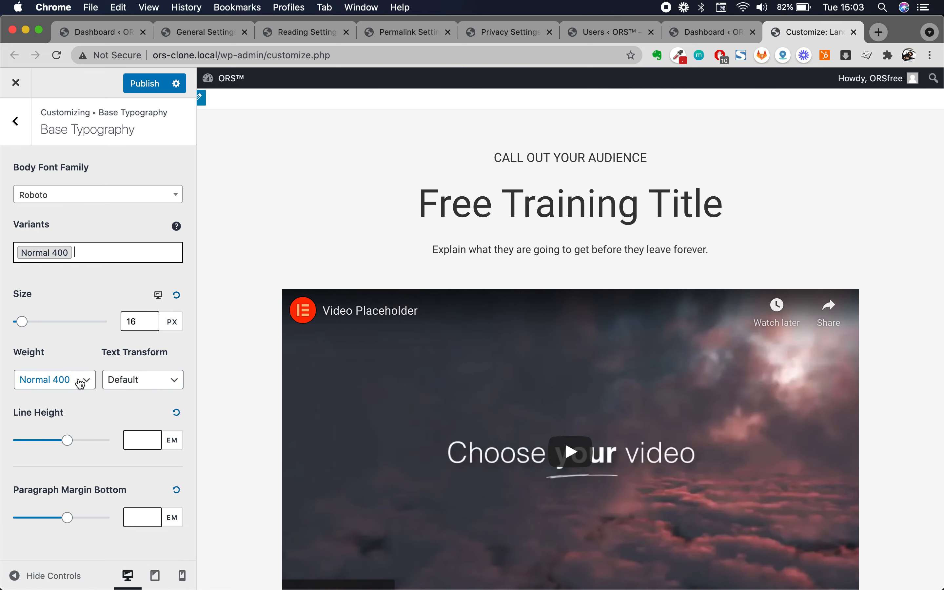
click(57, 257)
click(91, 252)
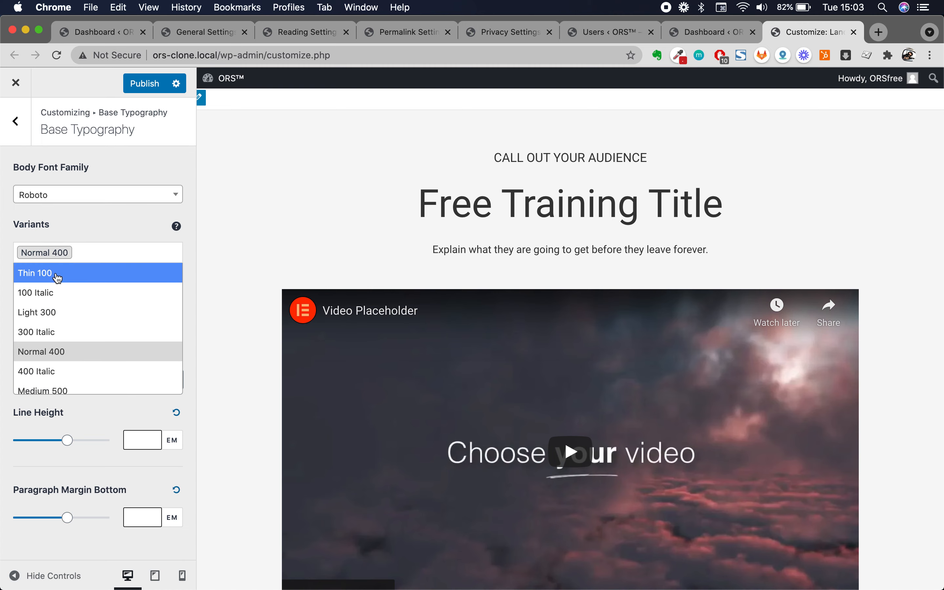
click(92, 230)
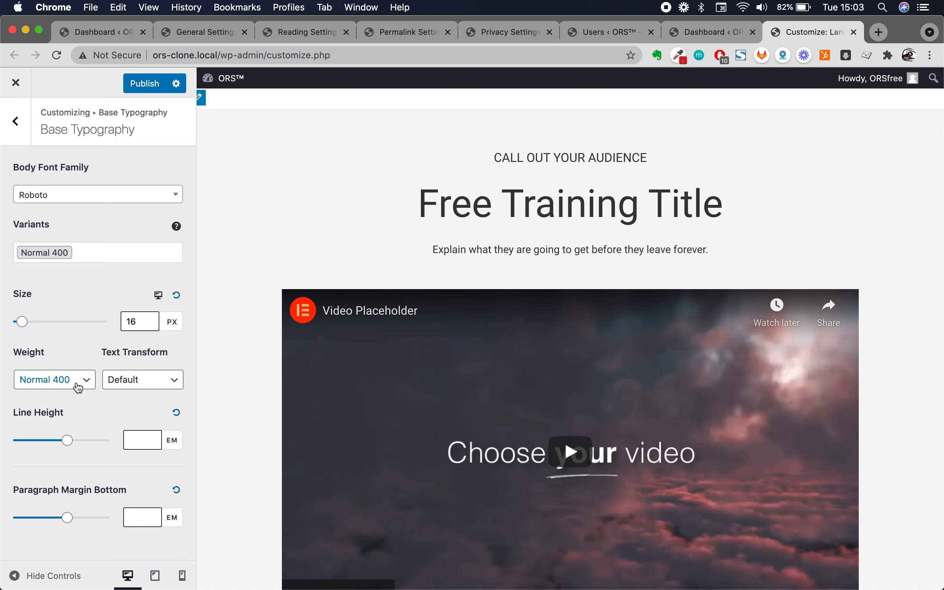
- Preview the body text at Bold 700, then return the weight to Normal 400 and go back
click(76, 387)
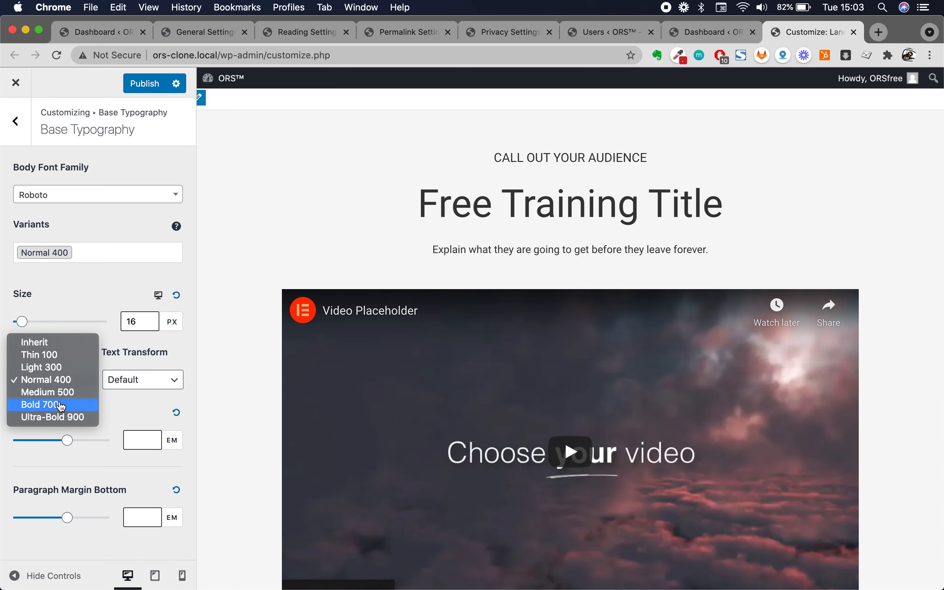
click(58, 405)
scroll(241, 318, down, 5)
scroll(241, 318, down, 10)
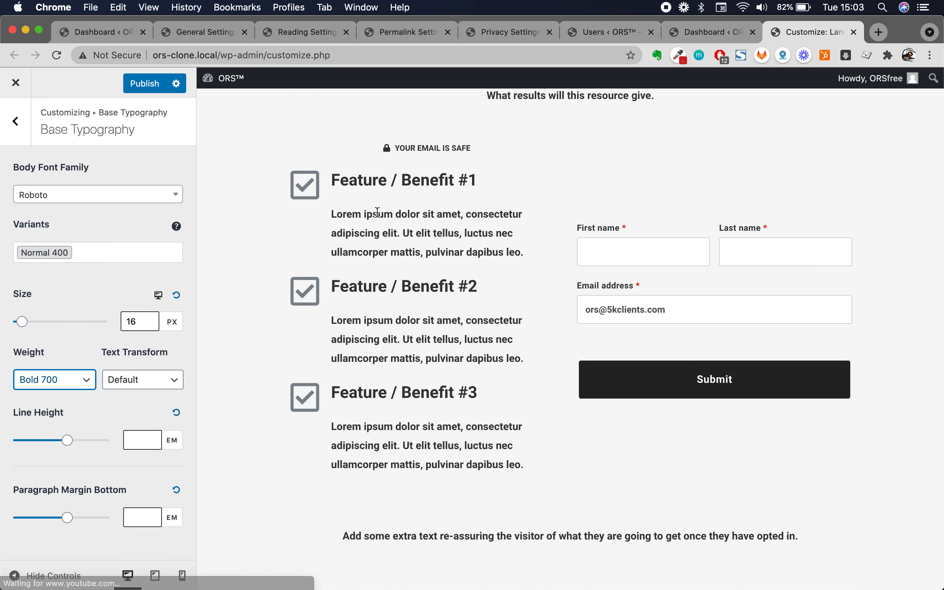
click(82, 371)
click(67, 355)
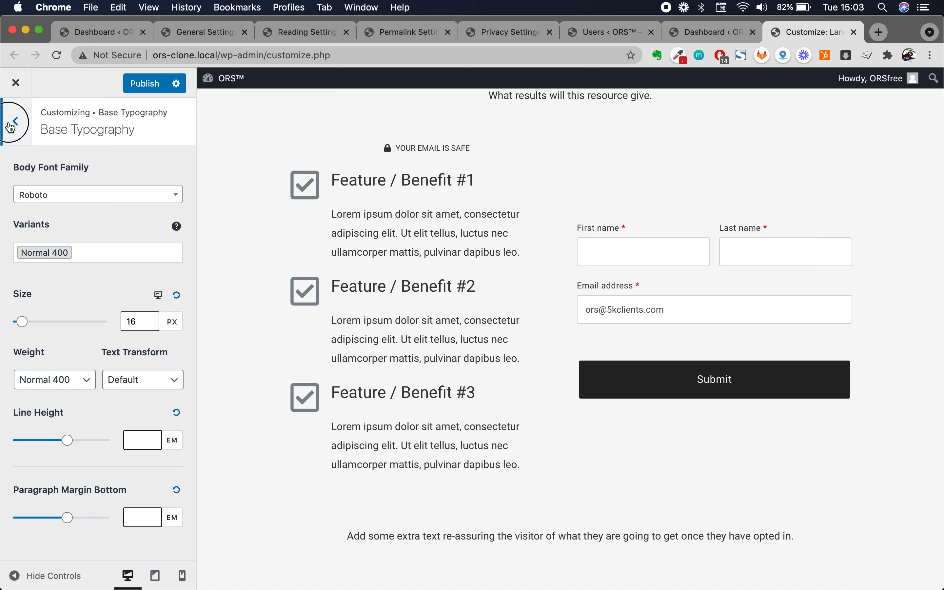
click(16, 121)
- Open the Headings settings and scroll through the Heading 1–6 sizes, with Heading 1 at 40 px
click(74, 191)
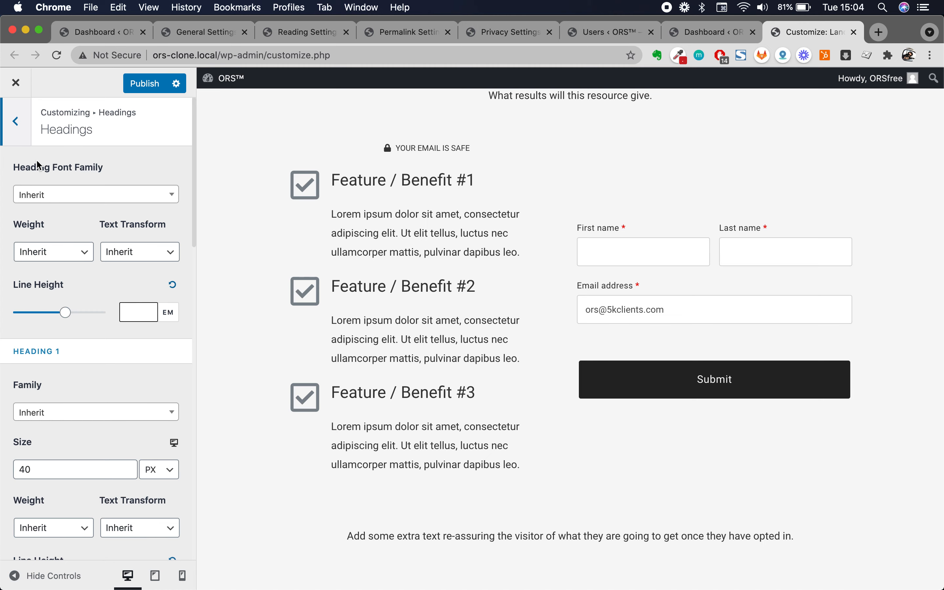
scroll(90, 332, down, 4)
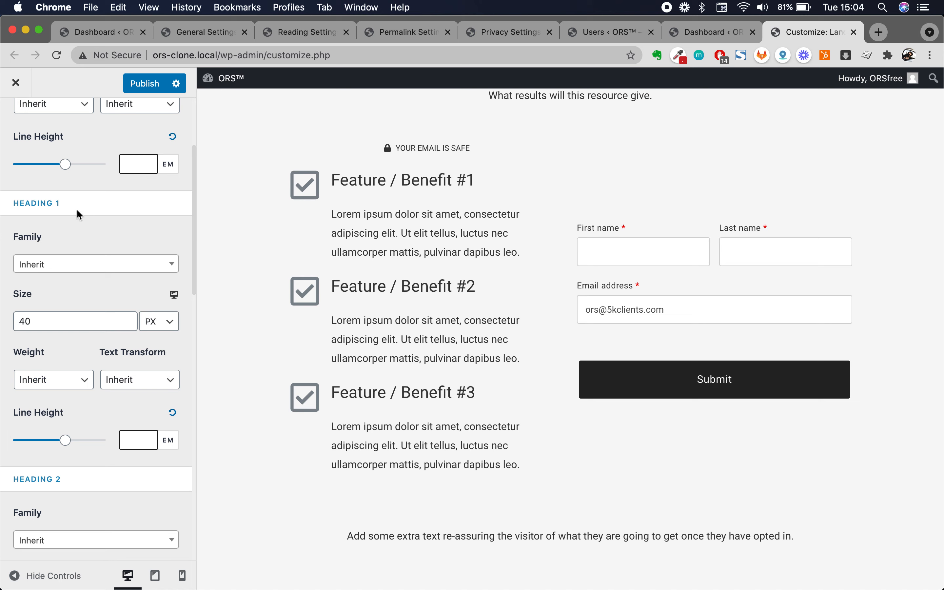
scroll(38, 424, down, 1)
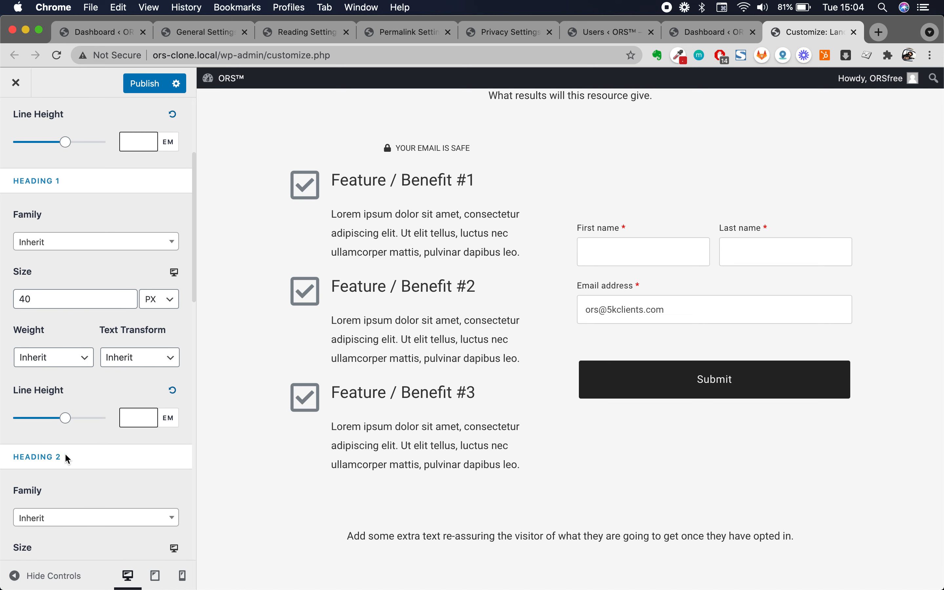
scroll(68, 459, down, 1)
scroll(173, 432, up, 3)
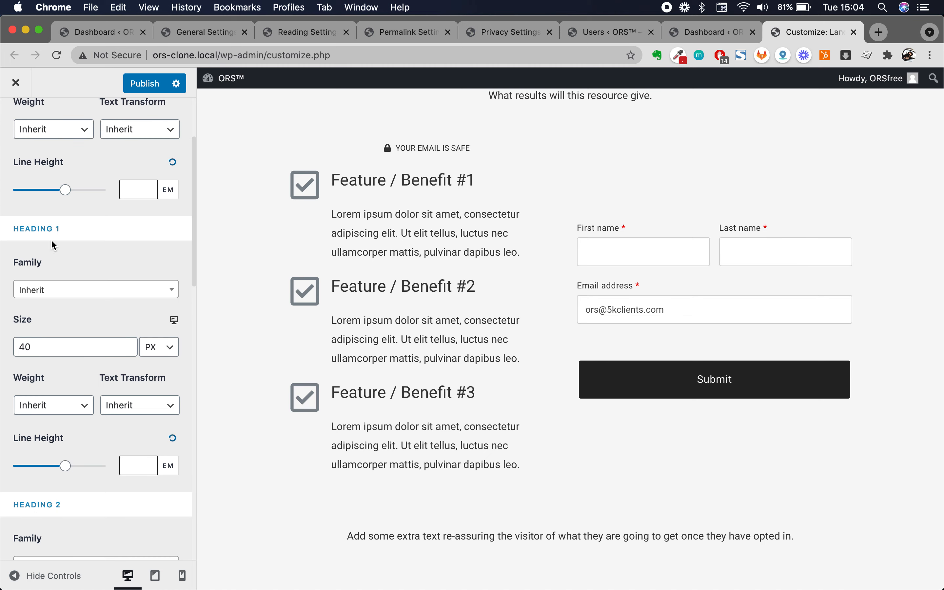
triple_click(43, 228)
click(59, 228)
scroll(107, 425, down, 6)
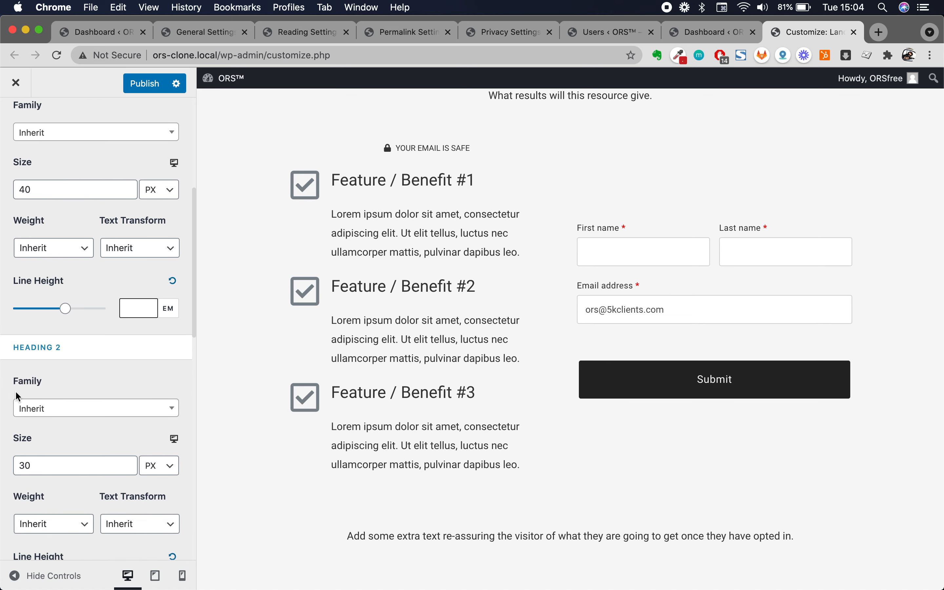
scroll(89, 370, down, 8)
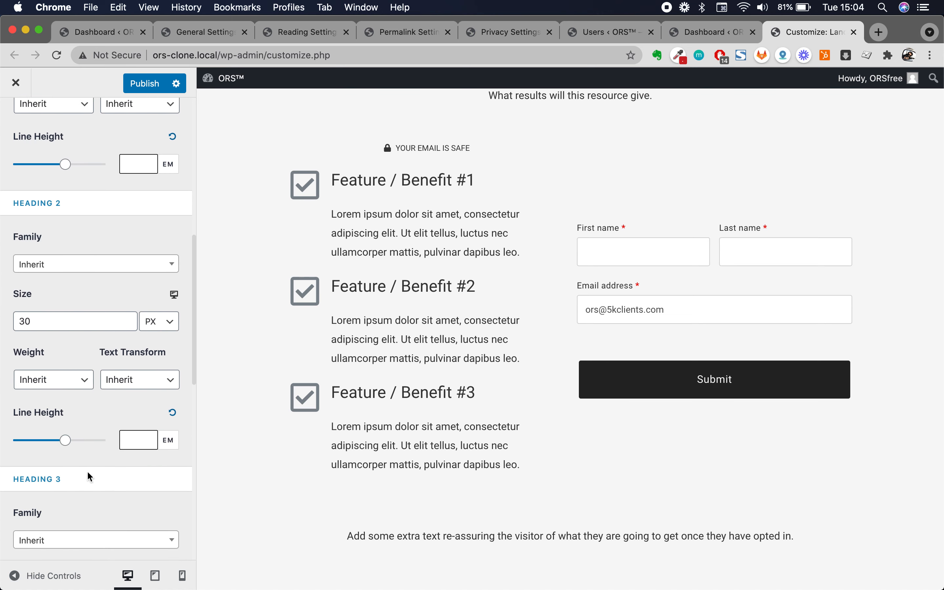
scroll(90, 408, up, 15)
scroll(80, 274, down, 5)
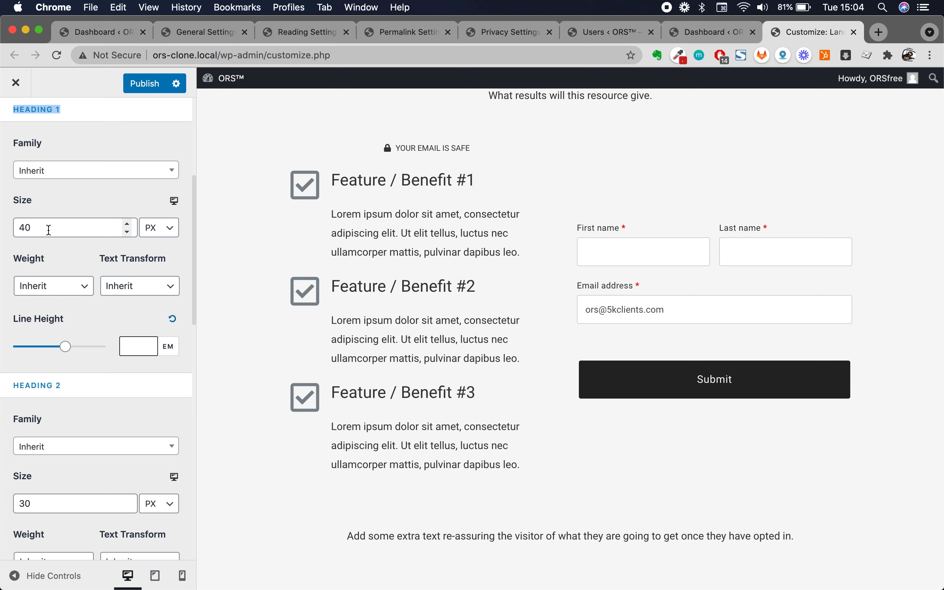
scroll(78, 525, down, 20)
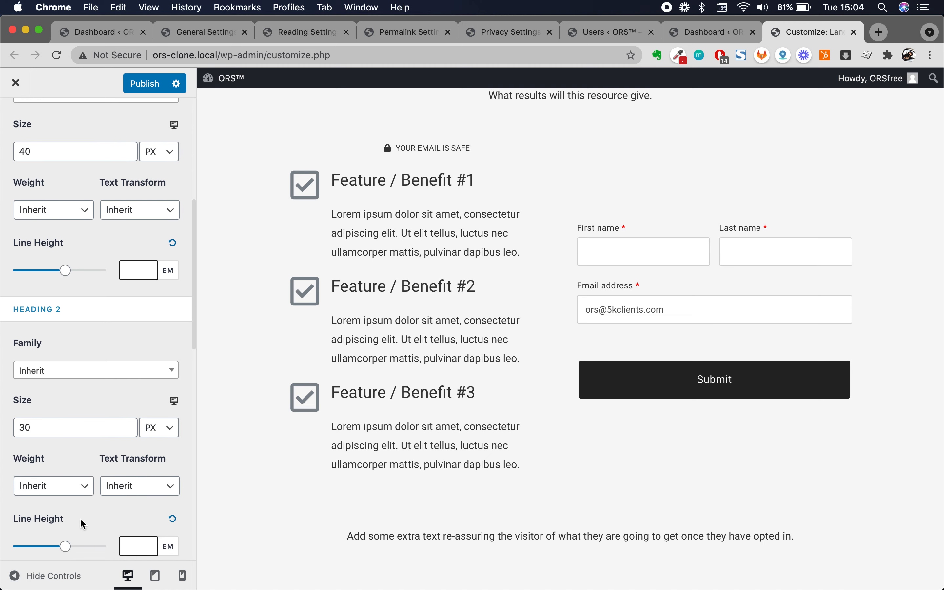
scroll(71, 535, down, 6)
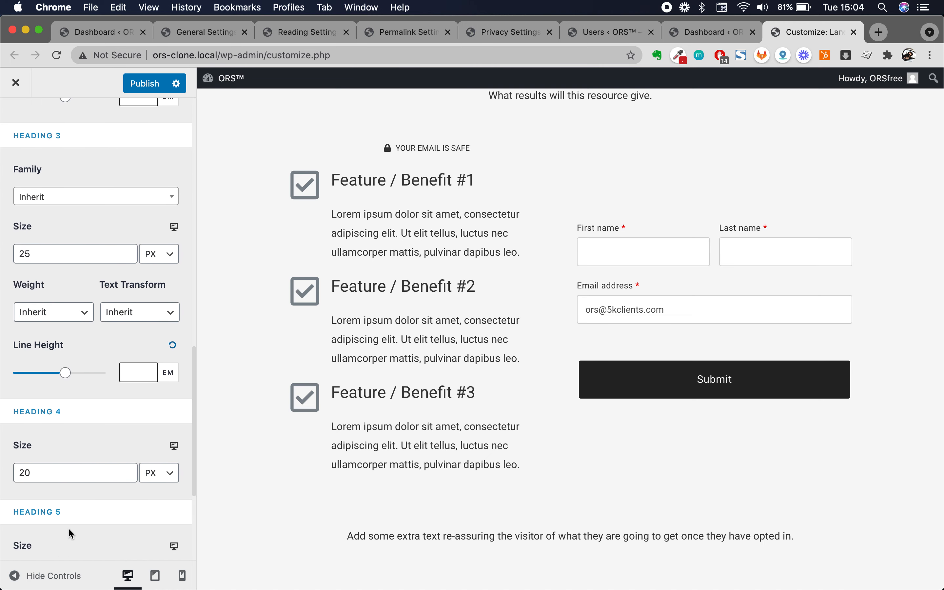
scroll(89, 436, up, 6)
scroll(87, 430, up, 15)
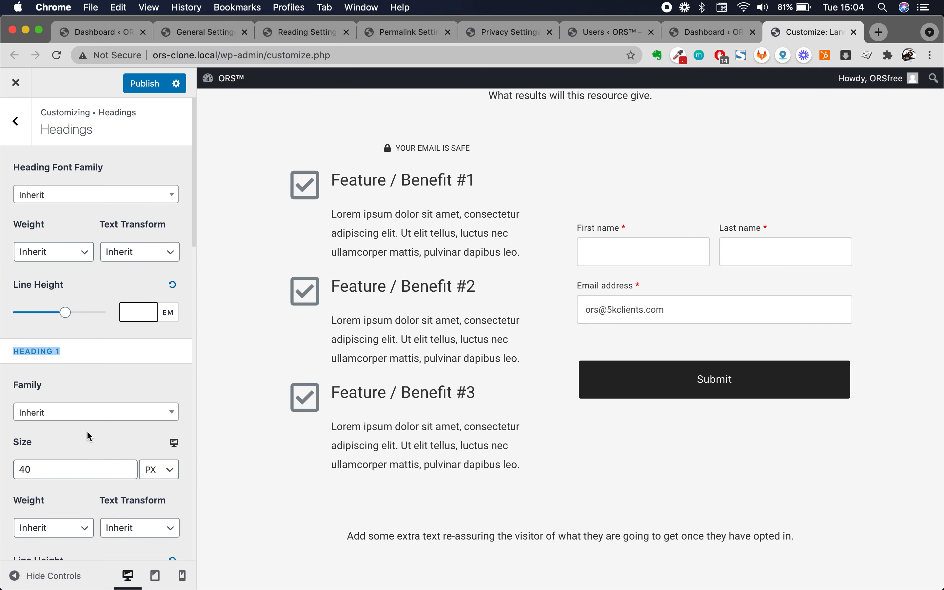
- Browse the Heading Font Family list and leave it at Inherit
click(93, 194)
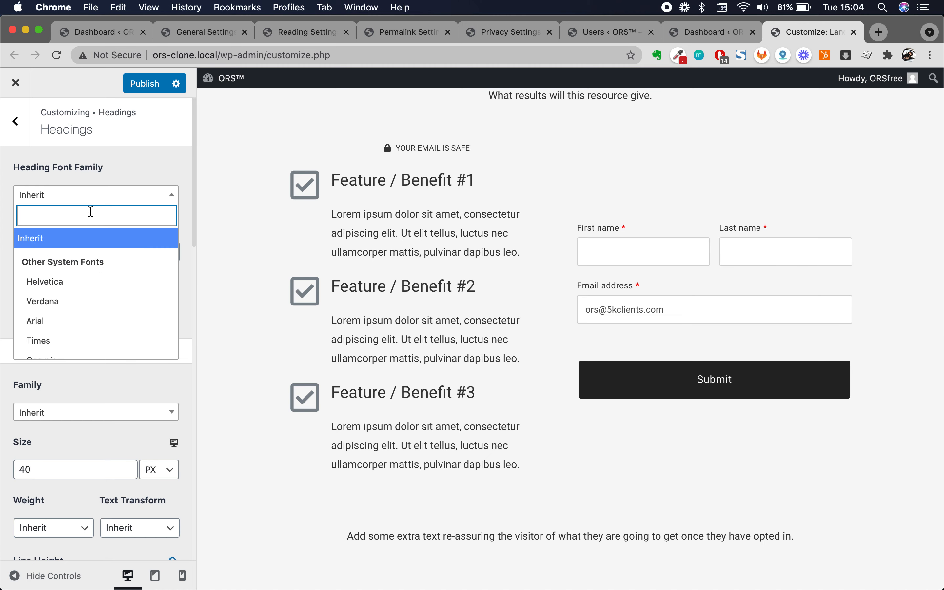
scroll(79, 286, down, 8)
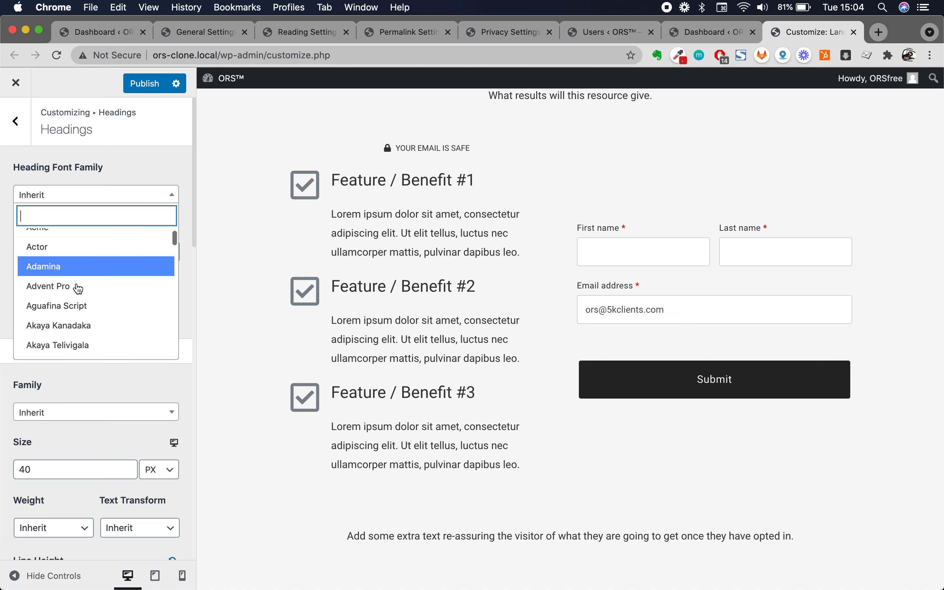
scroll(79, 286, up, 5)
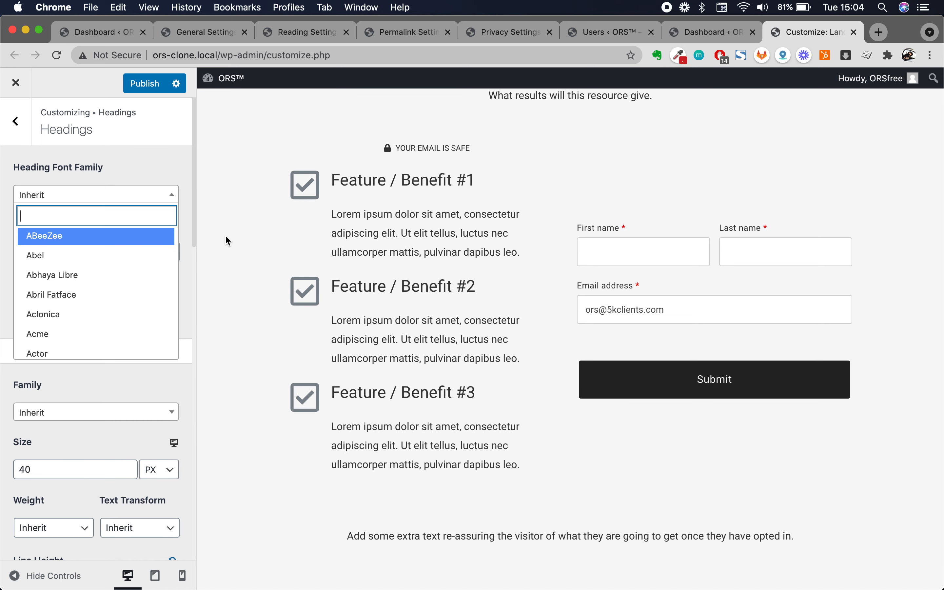
click(146, 153)
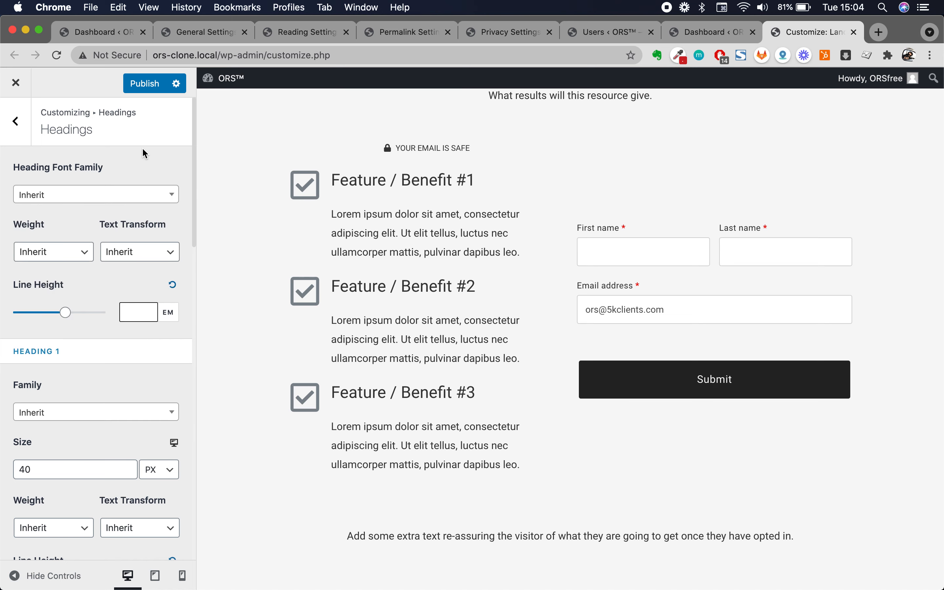
- Search the web for 'google gonts' and go to the Google Fonts website
click(882, 33)
text(google gonts)
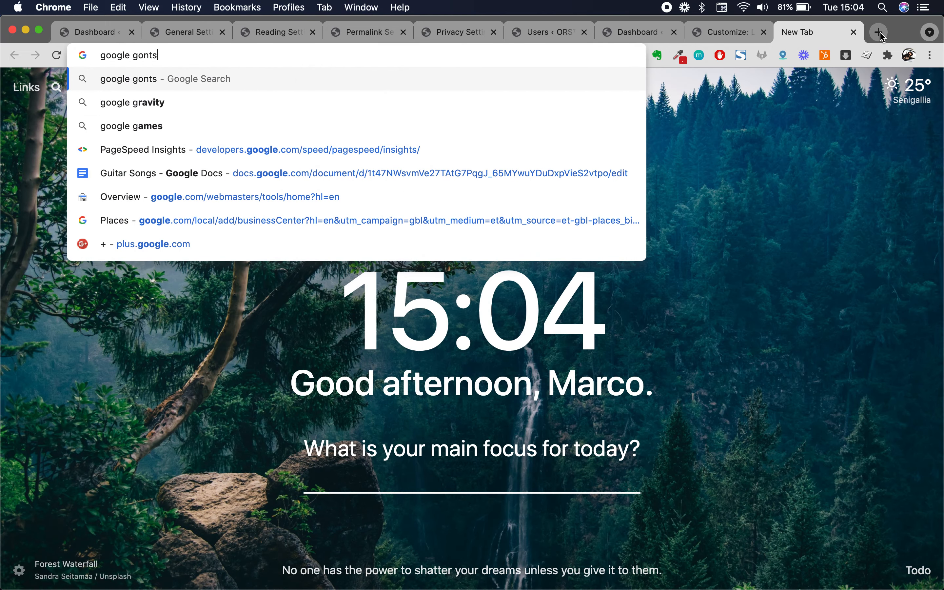
key(Return)
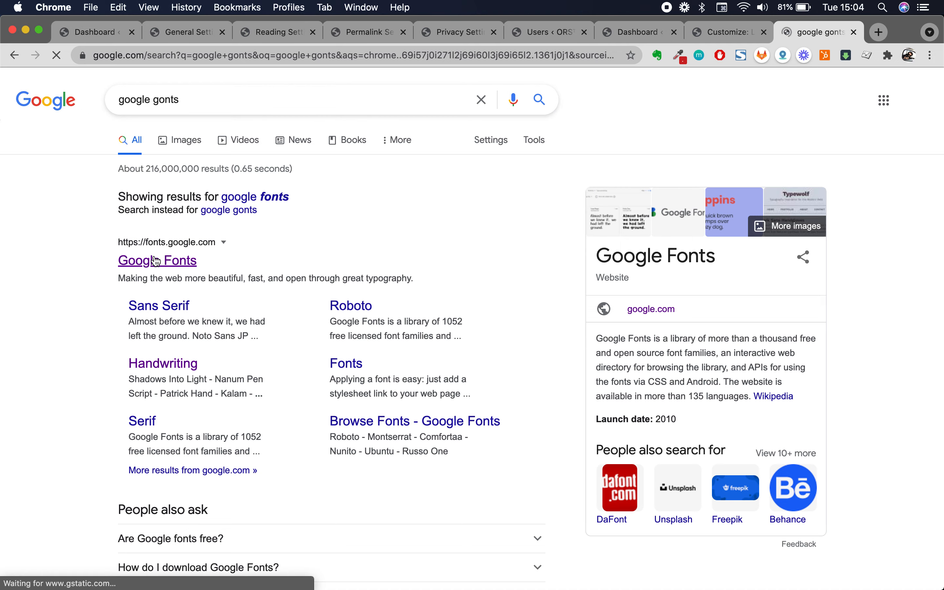
click(155, 261)
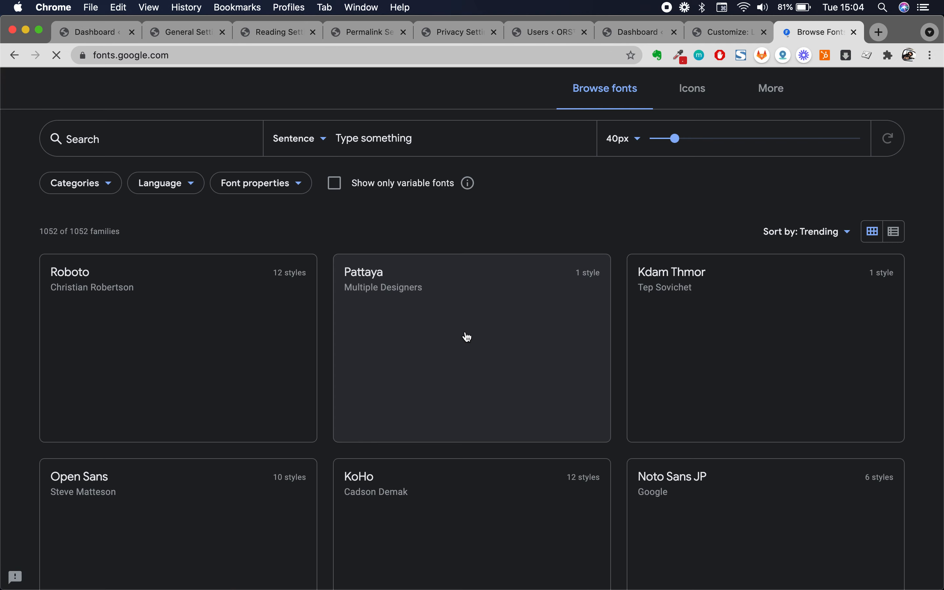
- Scroll through the Browse fonts grid of 1052 families, then return to the Customizer
scroll(343, 156, down, 2)
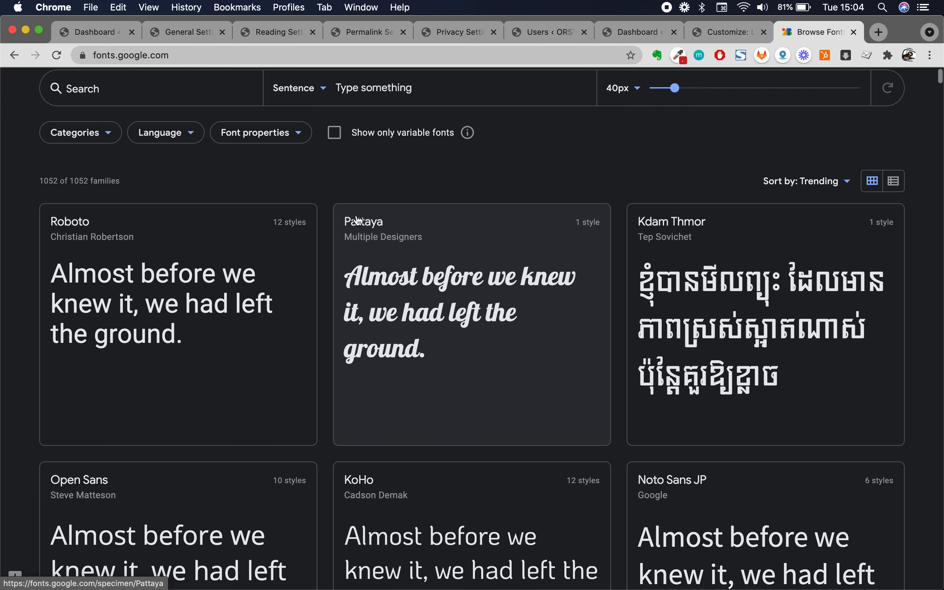
scroll(263, 184, up, 2)
scroll(439, 385, down, 4)
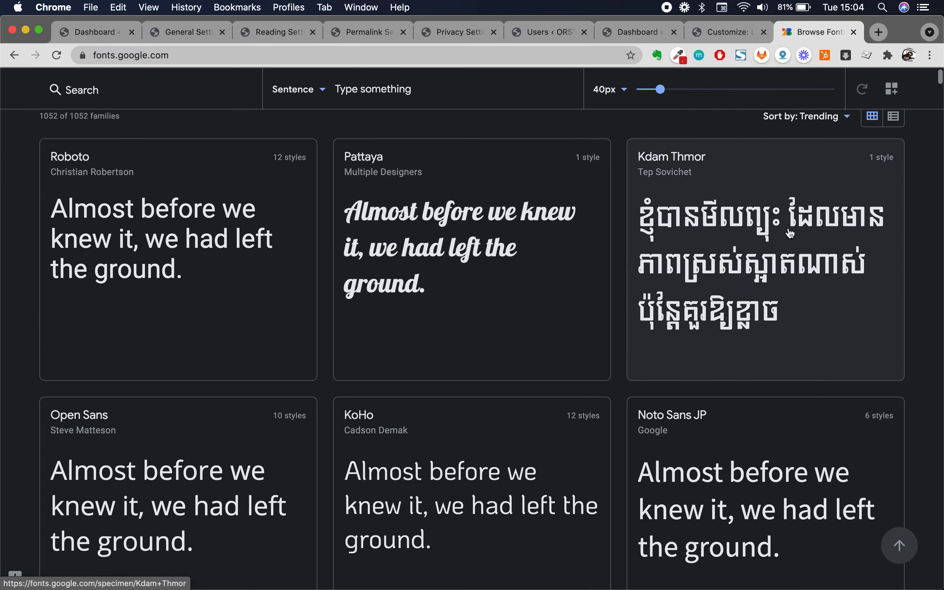
scroll(457, 289, down, 3)
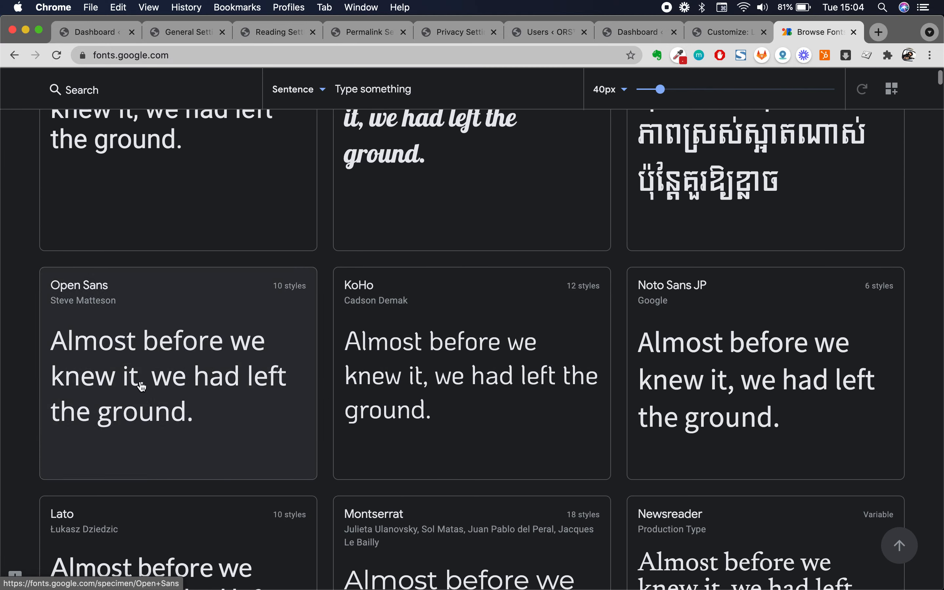
scroll(495, 443, down, 3)
scroll(495, 443, down, 5)
scroll(495, 443, up, 10)
scroll(495, 443, down, 5)
scroll(495, 443, up, 6)
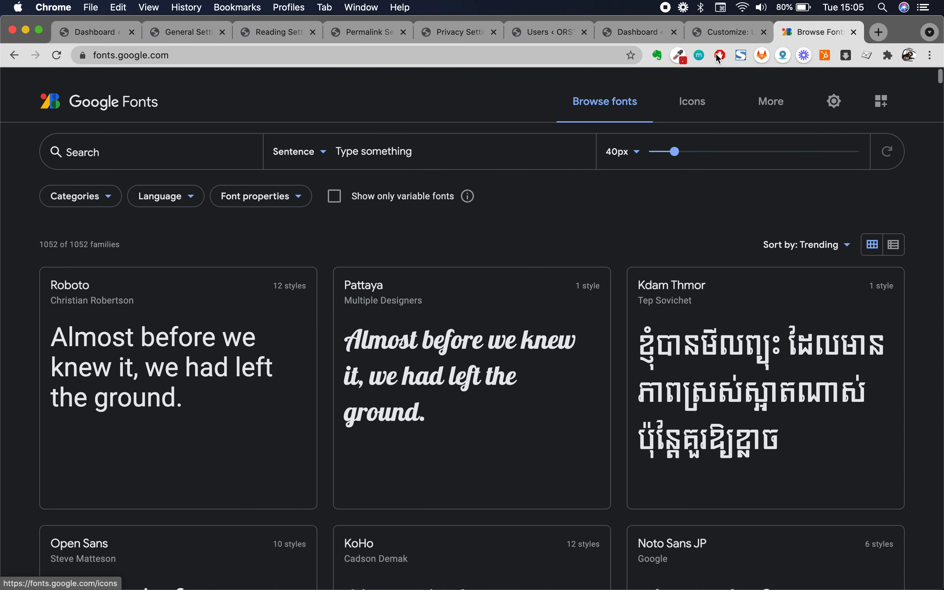
click(734, 34)
- Set the heading font family to Acme and preview it on the Feature / Benefit heading
click(121, 197)
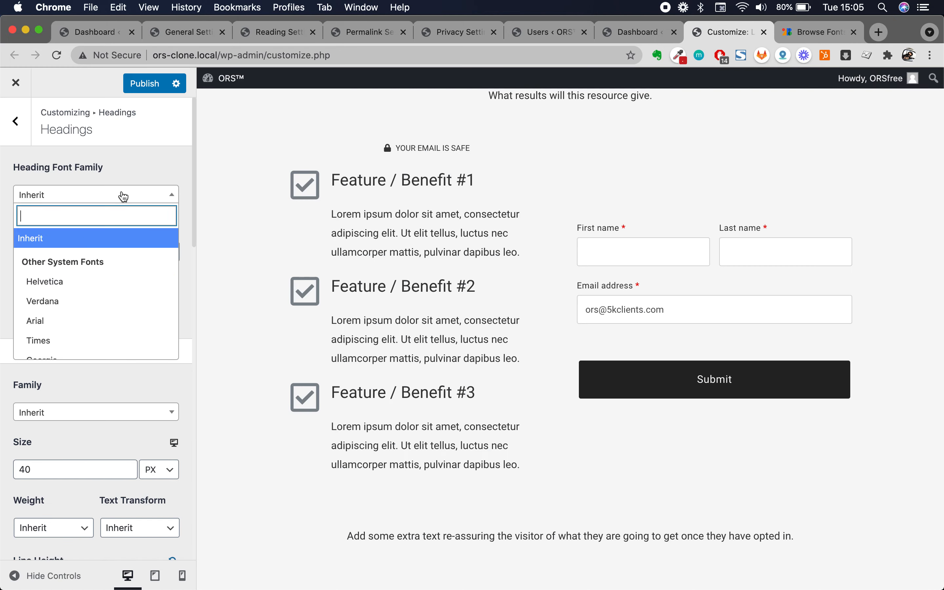
click(151, 155)
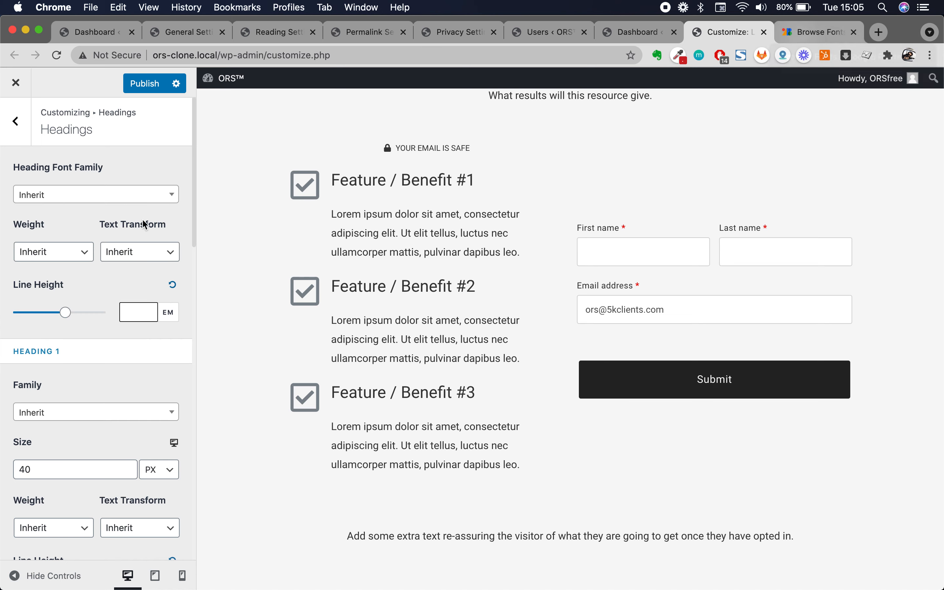
click(107, 197)
scroll(82, 304, down, 6)
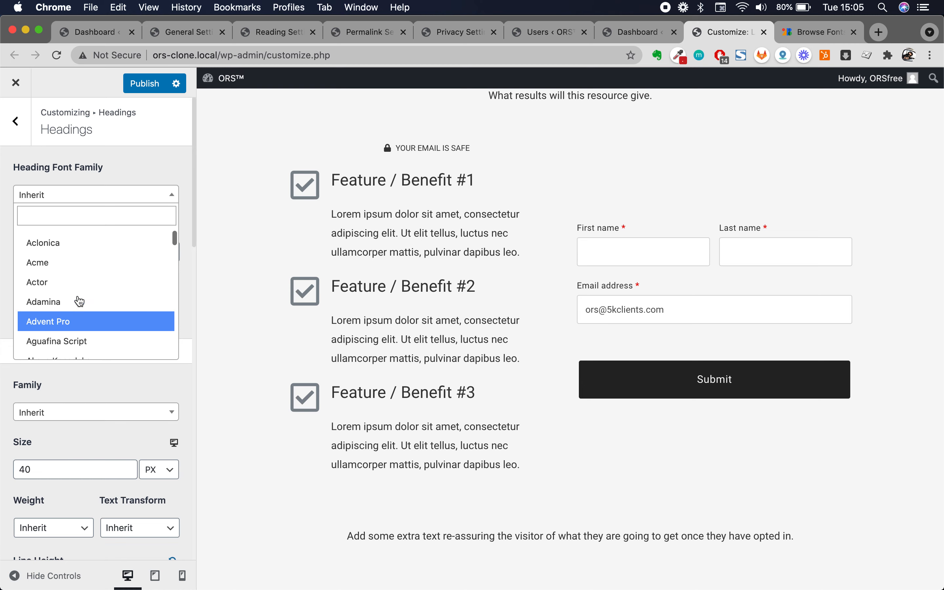
click(84, 266)
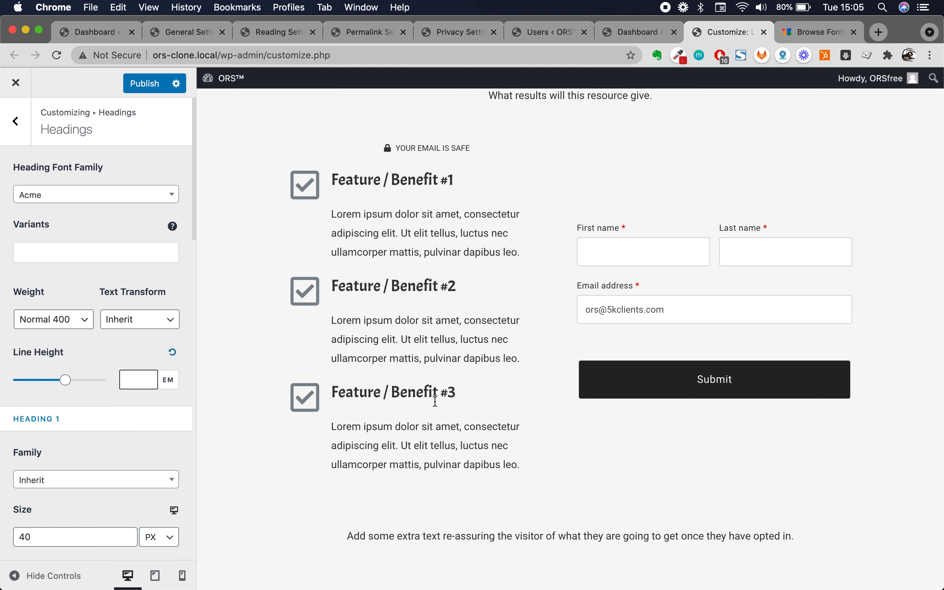
scroll(436, 402, down, 4)
scroll(435, 402, up, 4)
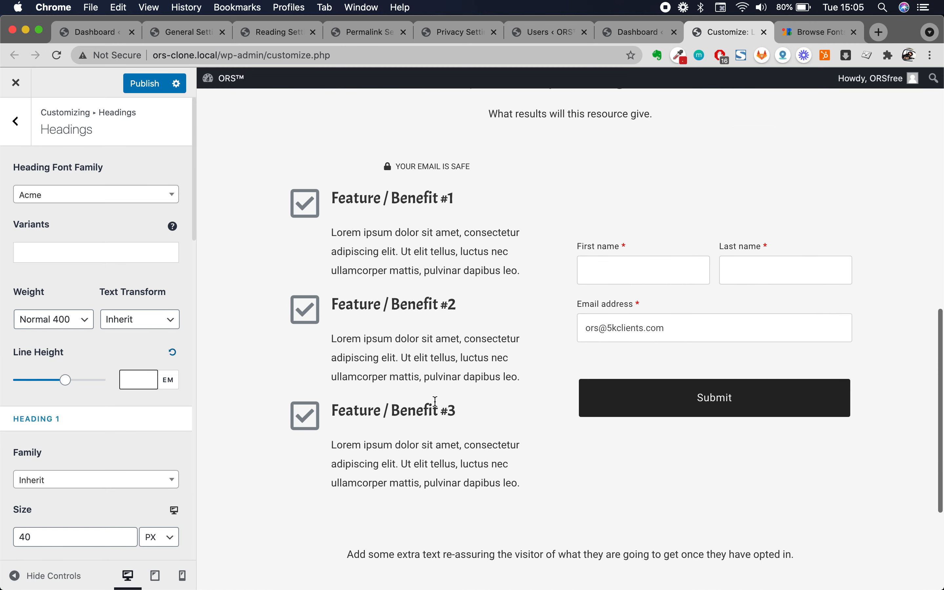
double_click(409, 197)
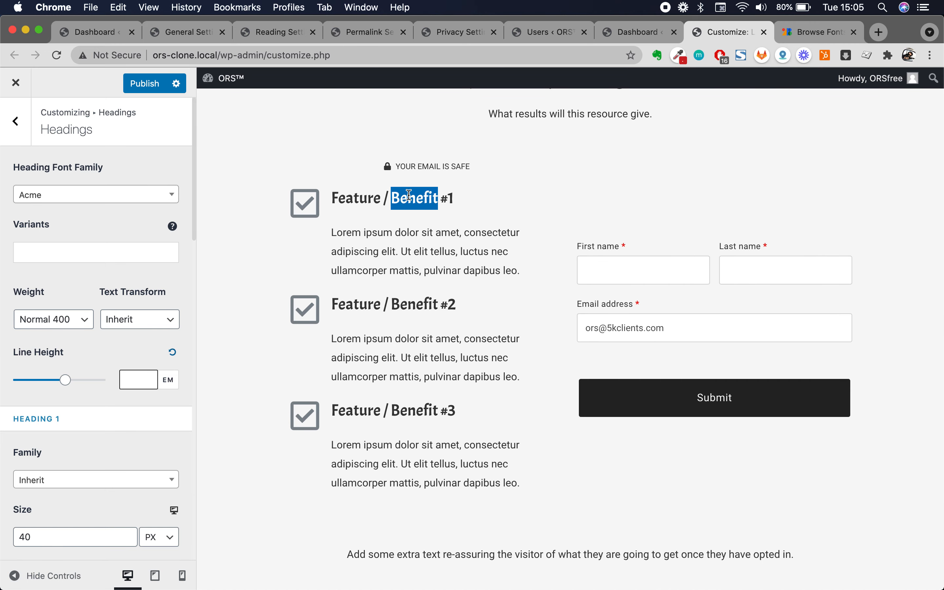
- Set the heading font family back to Inherit
click(124, 197)
scroll(84, 261, up, 5)
click(64, 239)
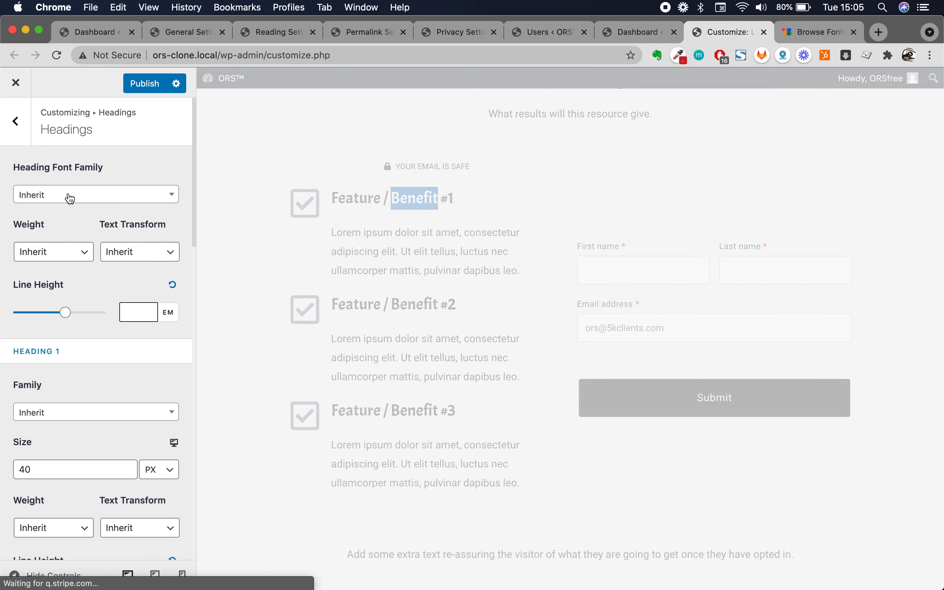
- Navigate back to Global and bring up the Colors settings
click(16, 122)
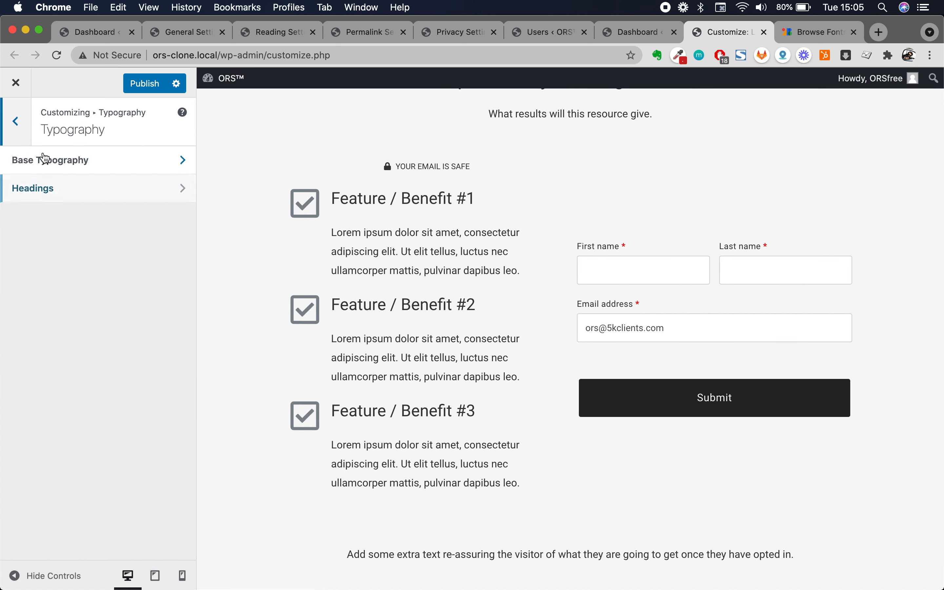
click(16, 128)
click(43, 188)
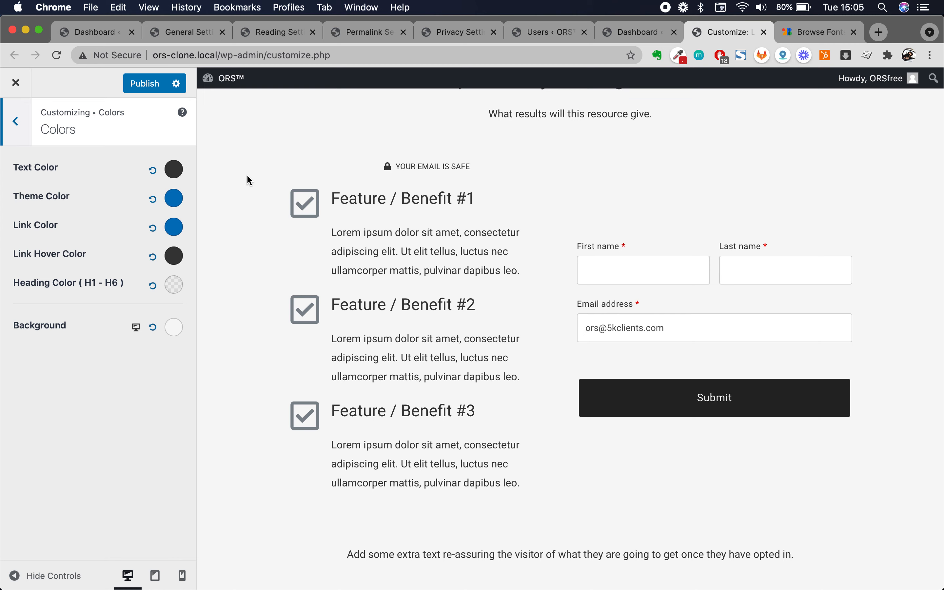
drag(335, 203, 498, 270)
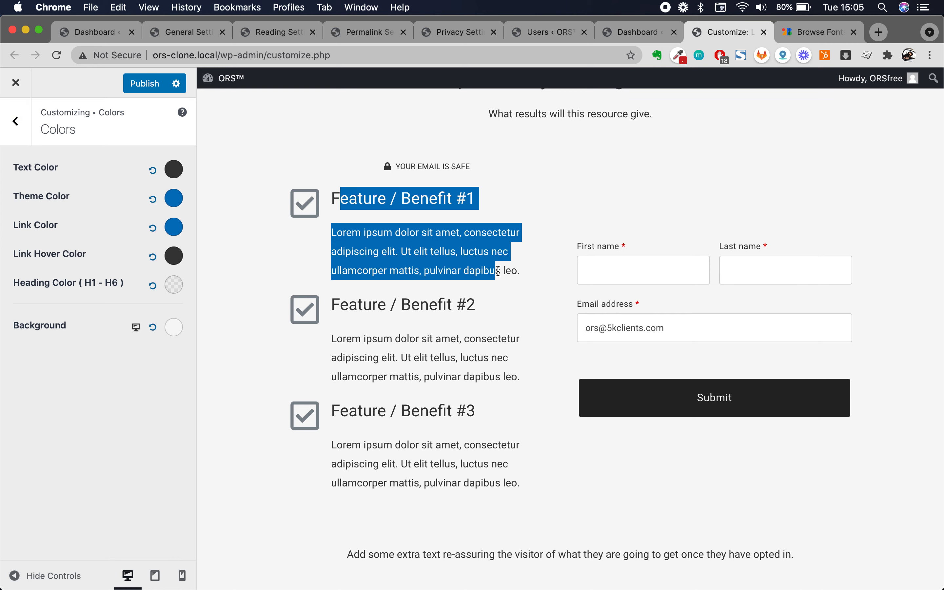
scroll(422, 373, up, 10)
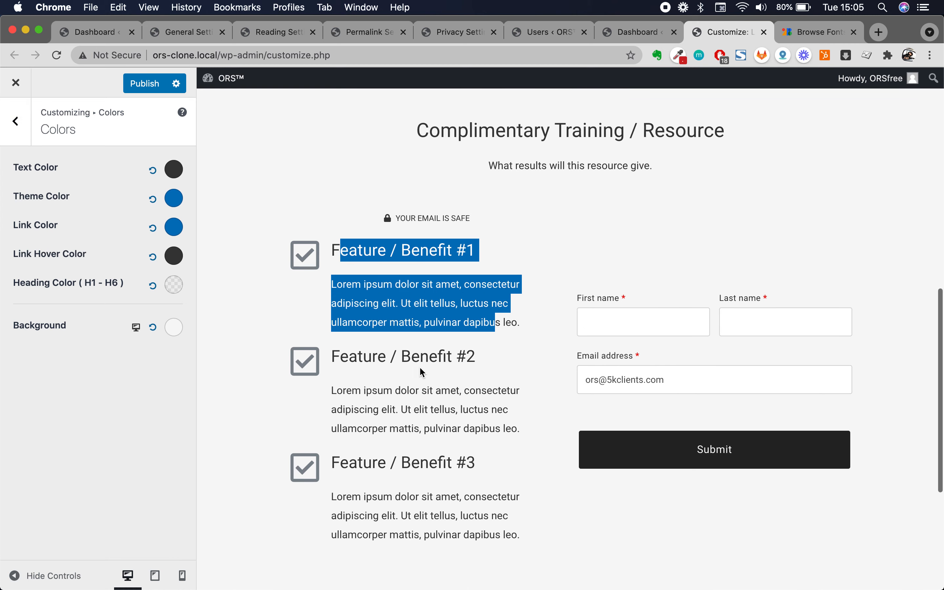
scroll(423, 373, down, 15)
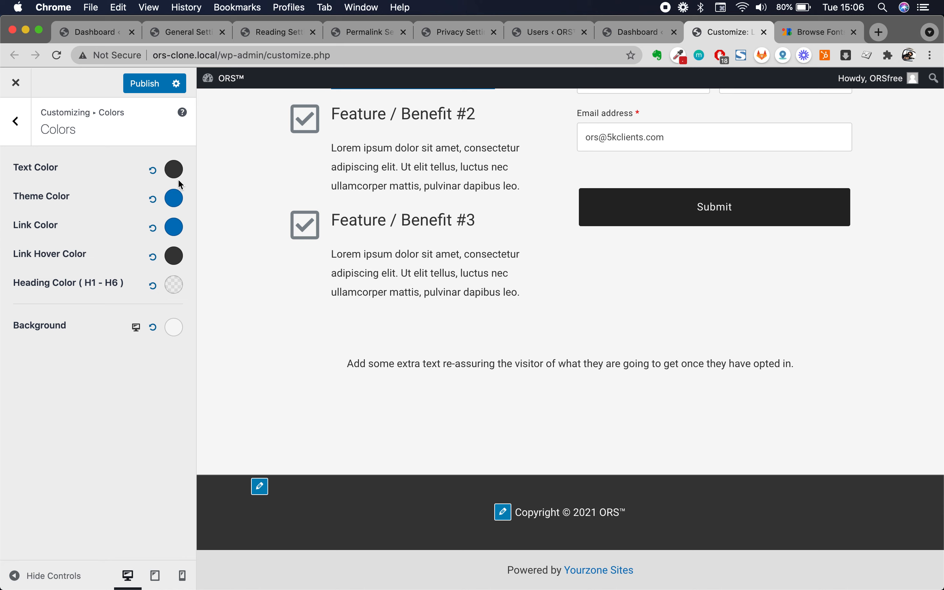
- Copy the theme colour #0274be and paste it as the H1–H6 heading colour
click(174, 206)
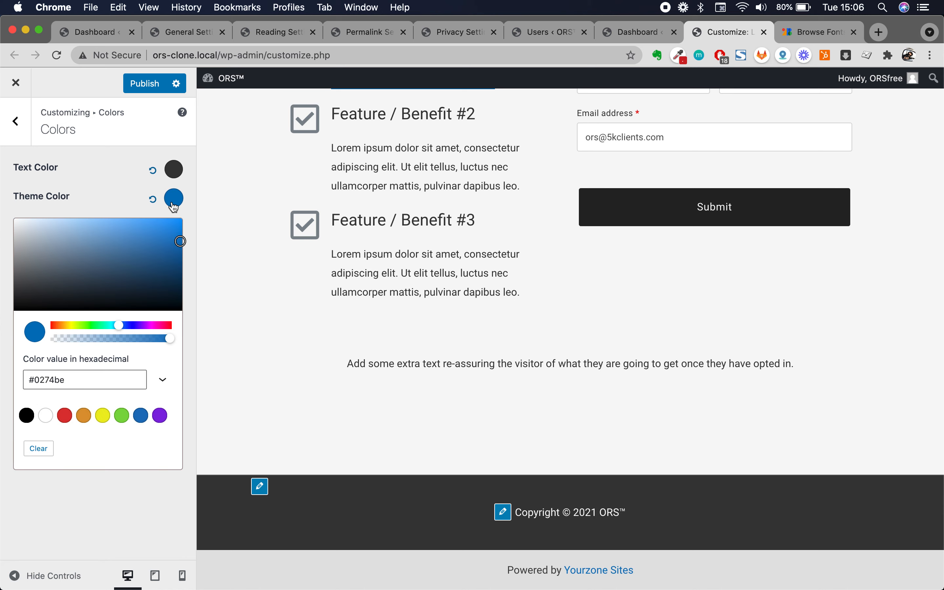
triple_click(92, 378)
key(super+c)
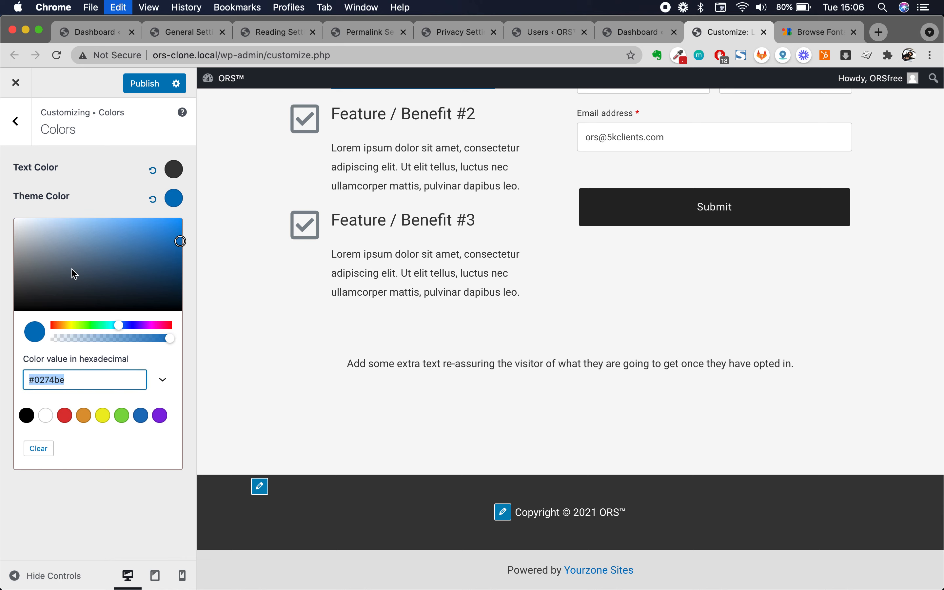
click(90, 184)
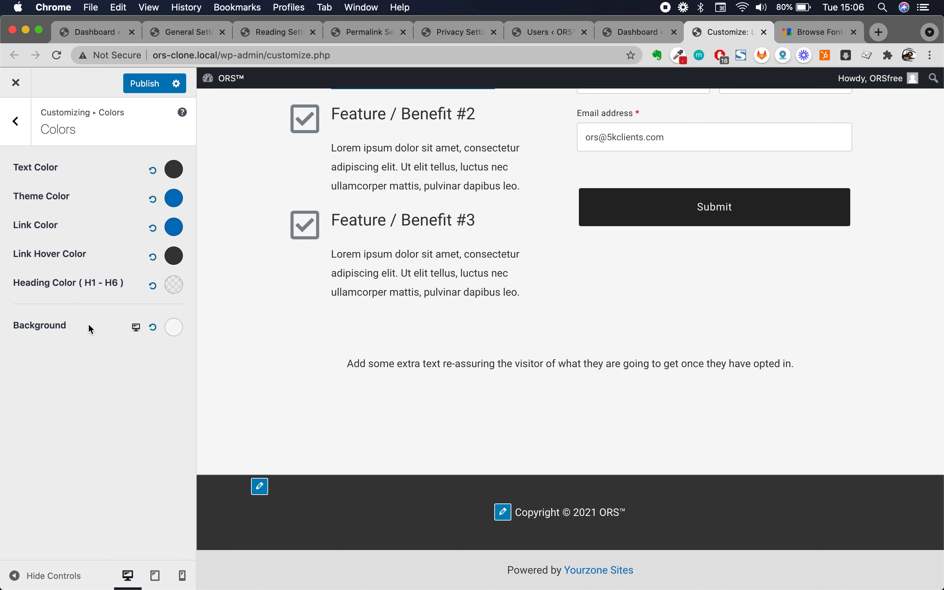
click(175, 284)
double_click(87, 468)
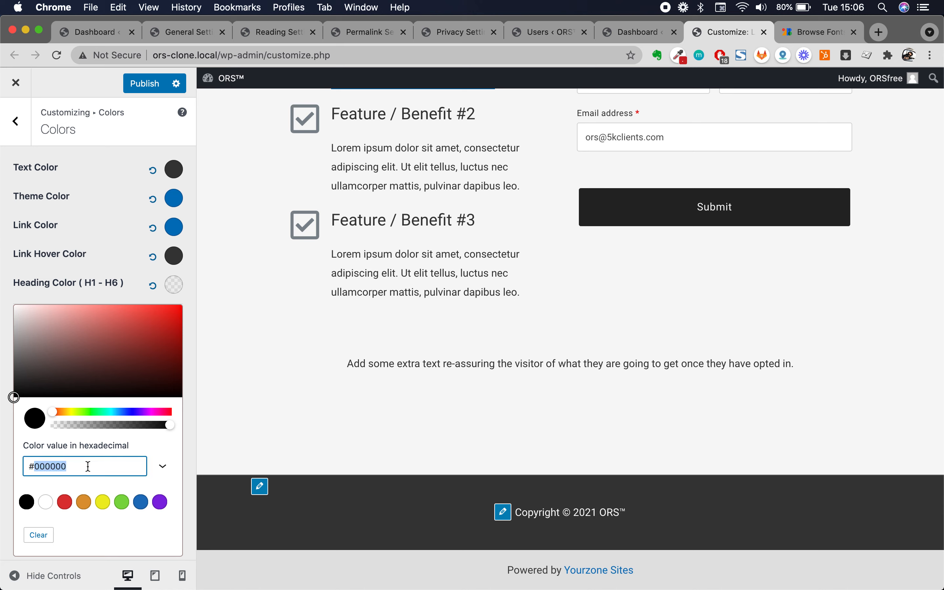
key(super+v)
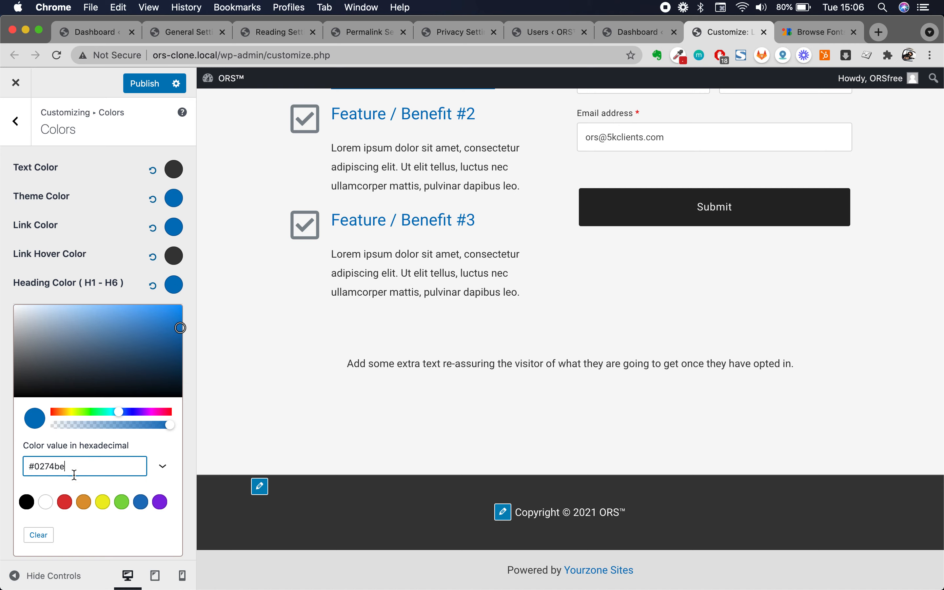
- Clear the heading colour so headings render dark again
click(39, 535)
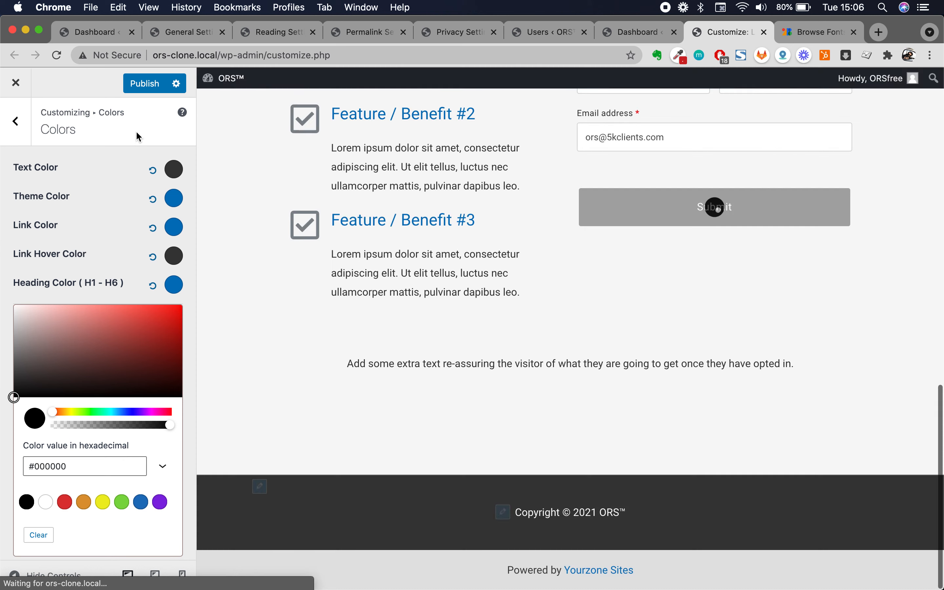
click(139, 136)
click(175, 285)
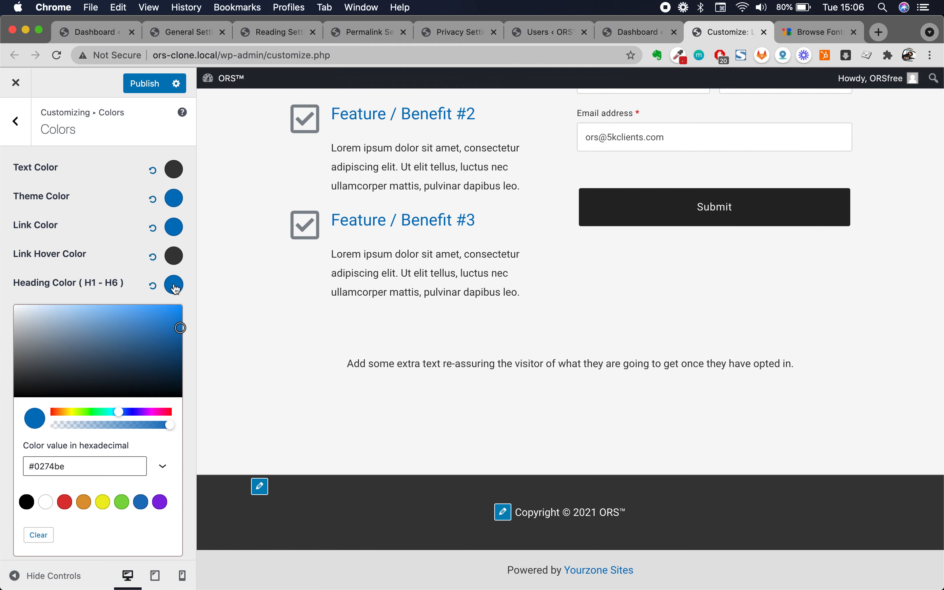
click(38, 537)
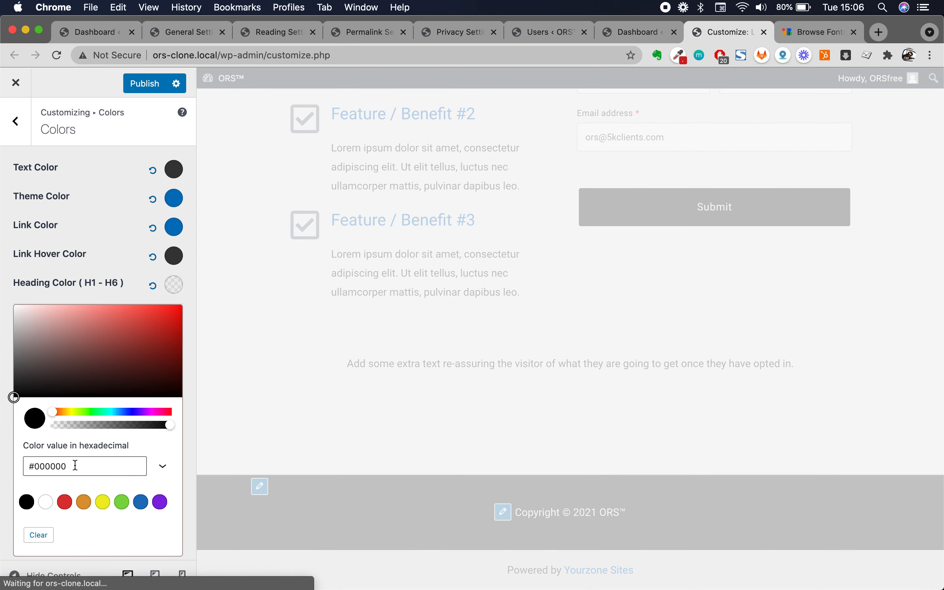
double_click(76, 466)
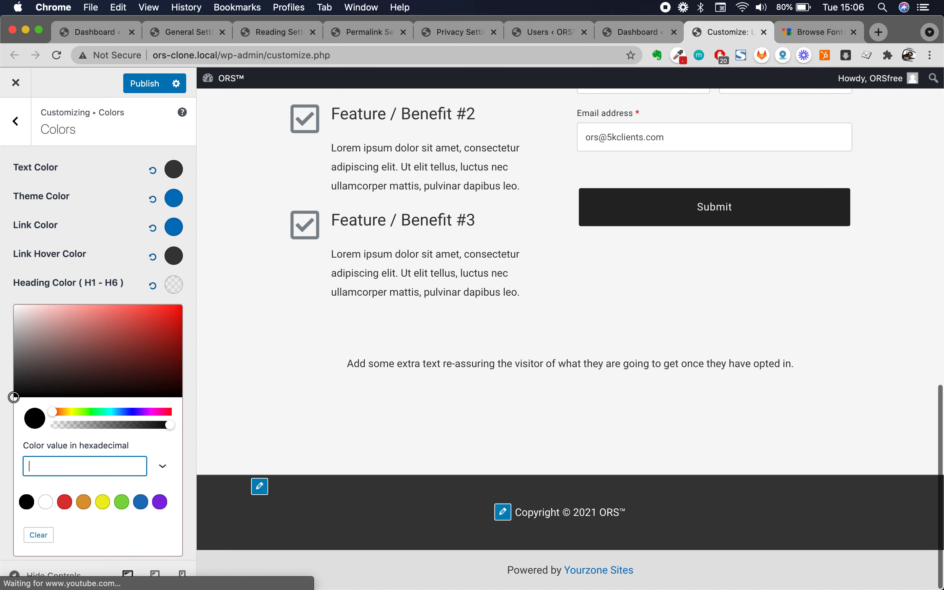
click(131, 271)
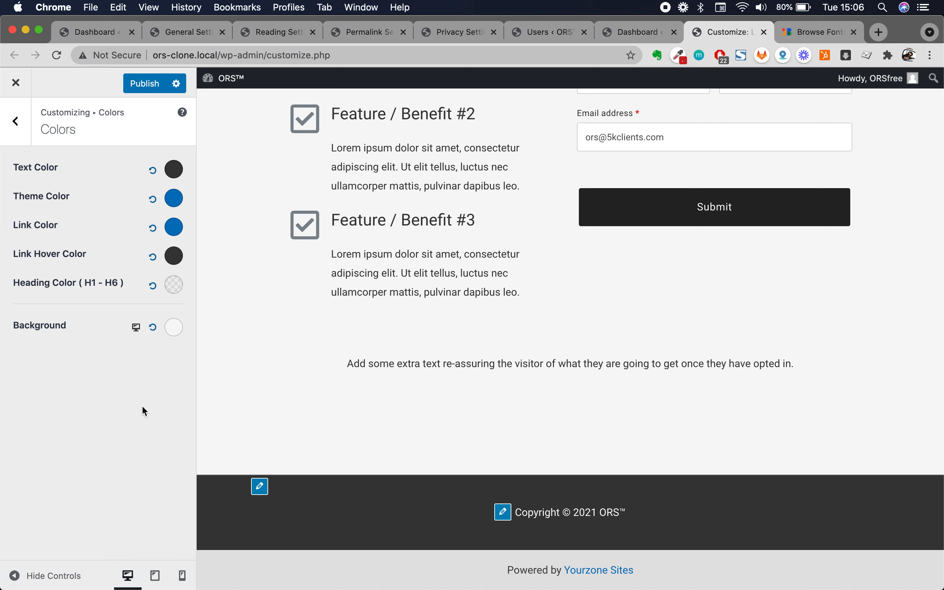
- Inspect the background and text colour values without changing them
click(174, 328)
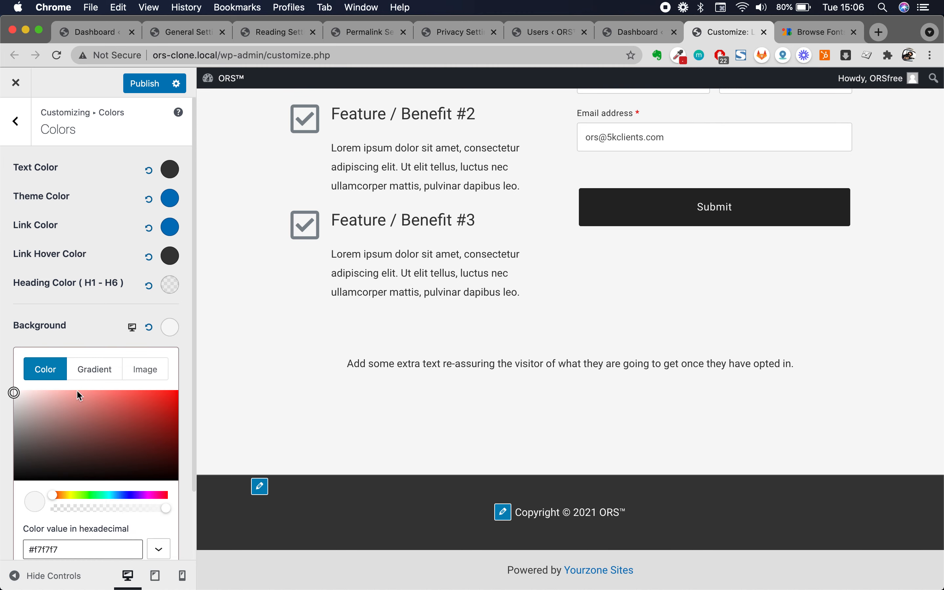
double_click(65, 550)
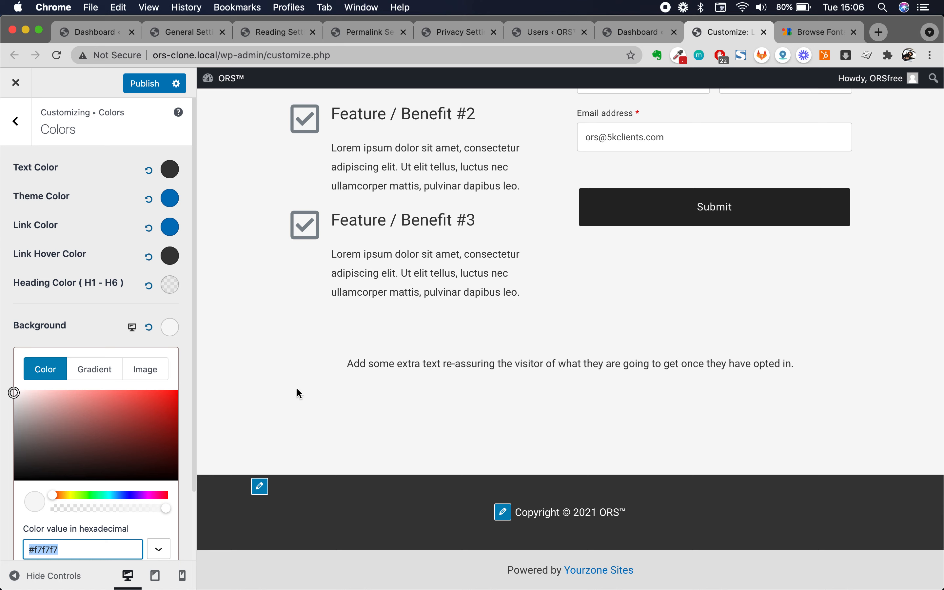
click(111, 318)
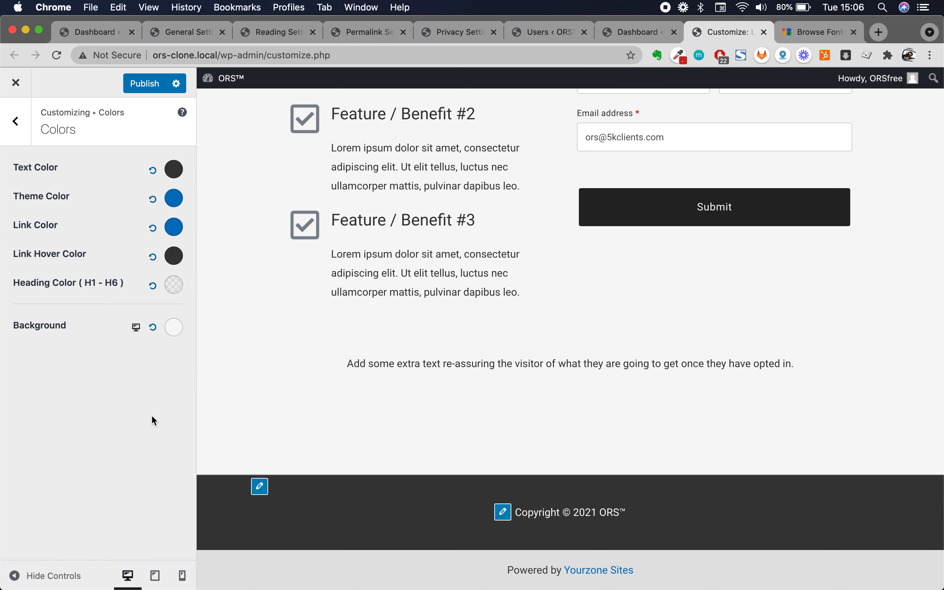
click(174, 170)
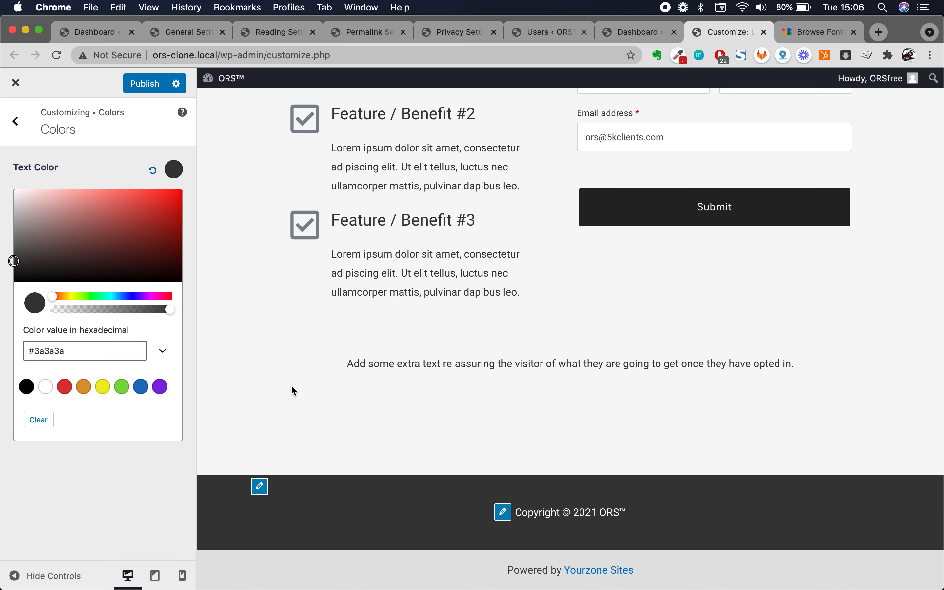
click(86, 508)
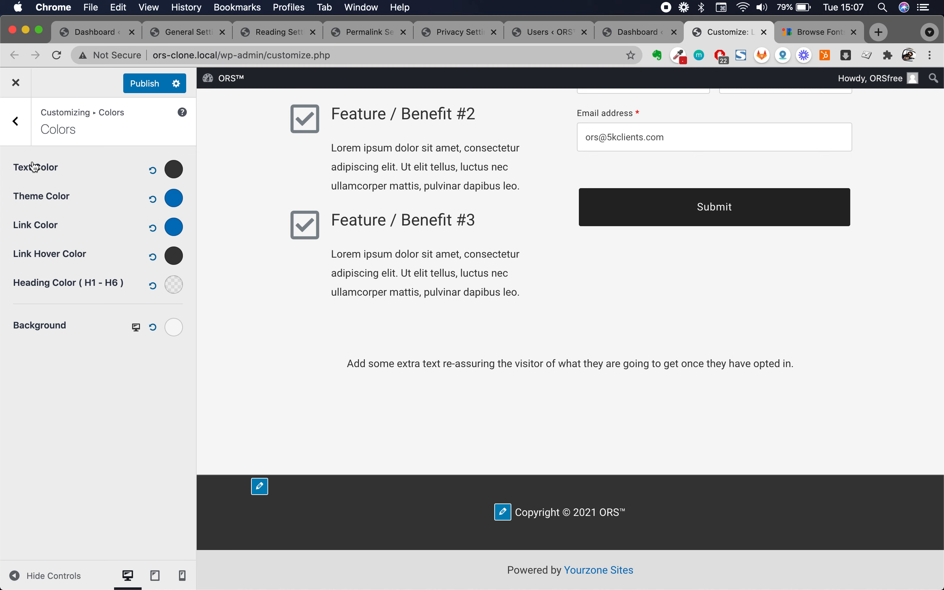
- Return to the Global list and open the Container settings with 1200 px width
click(17, 124)
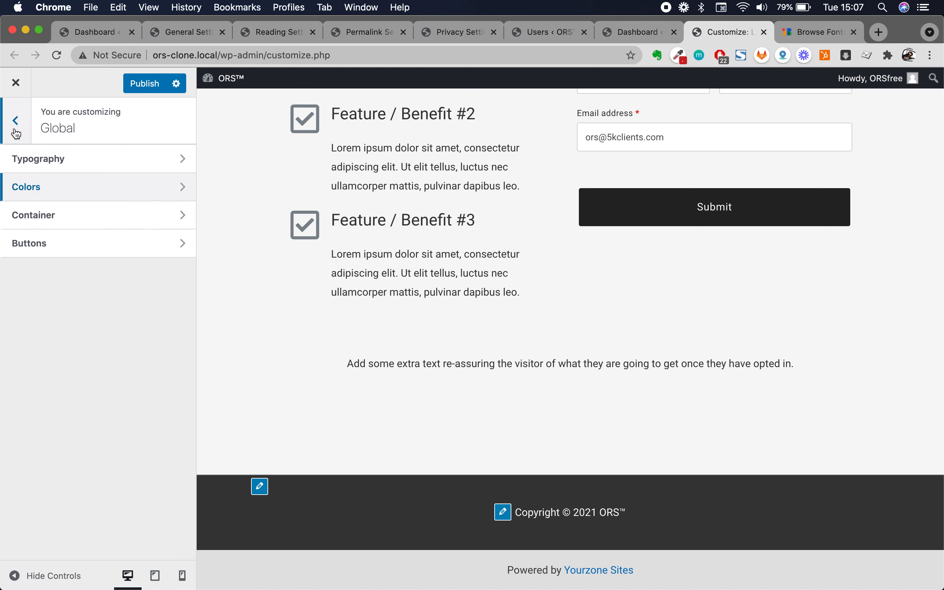
click(111, 190)
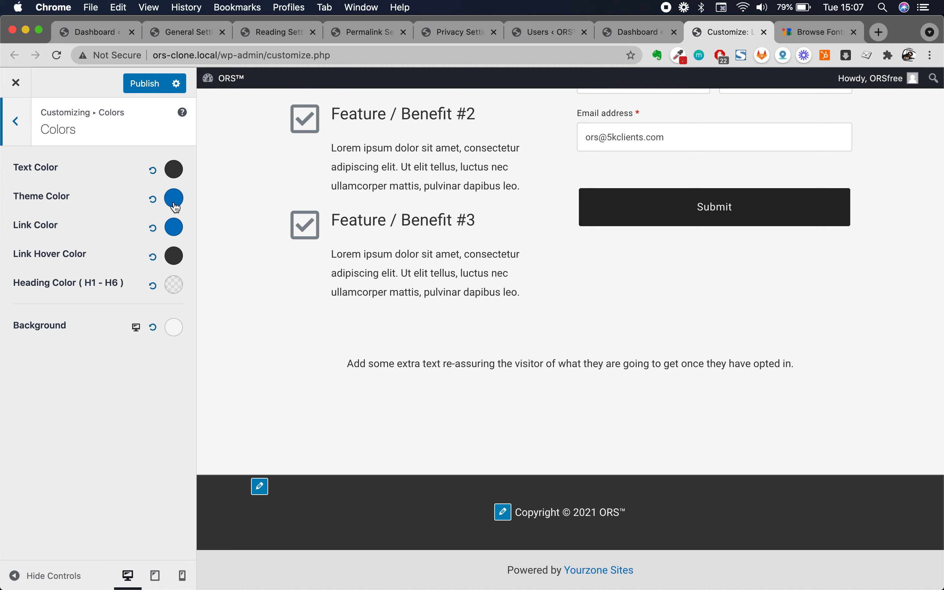
click(26, 138)
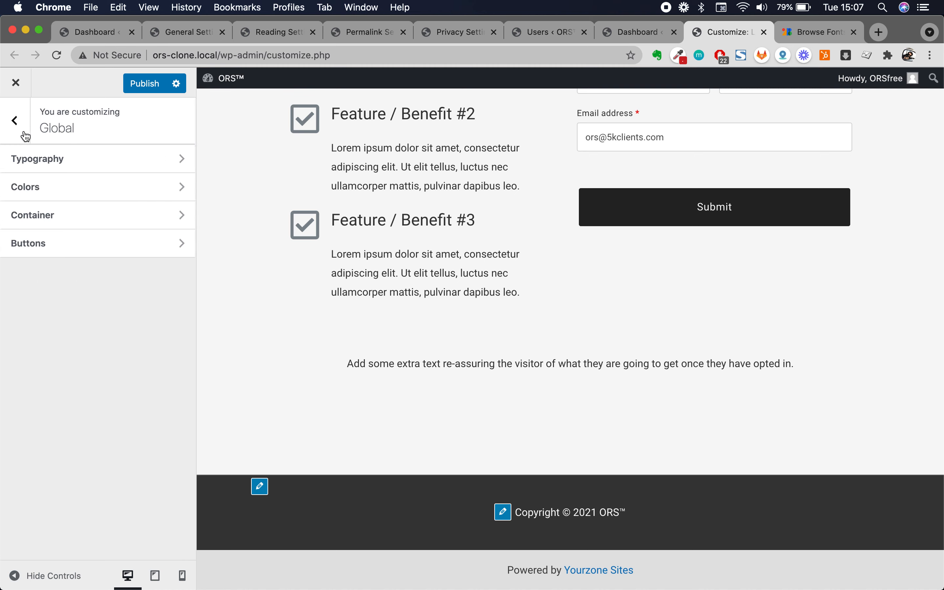
click(100, 226)
- Select and inspect preview text, including the Feature / Benefit #1 heading
scroll(410, 250, up, 3)
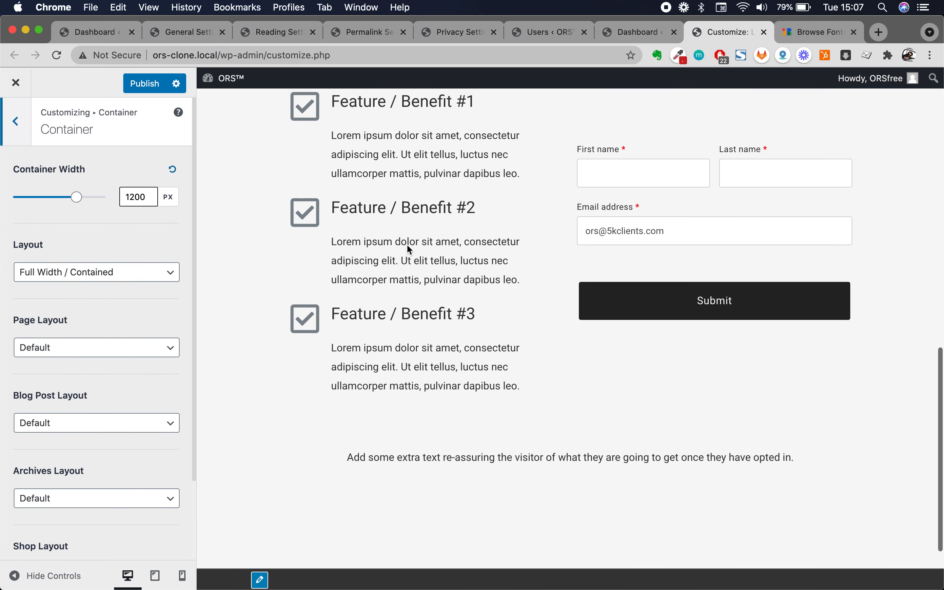
scroll(283, 268, up, 10)
scroll(280, 268, down, 3)
drag(276, 174, 616, 201)
drag(287, 357, 881, 455)
triple_click(388, 364)
click(355, 346)
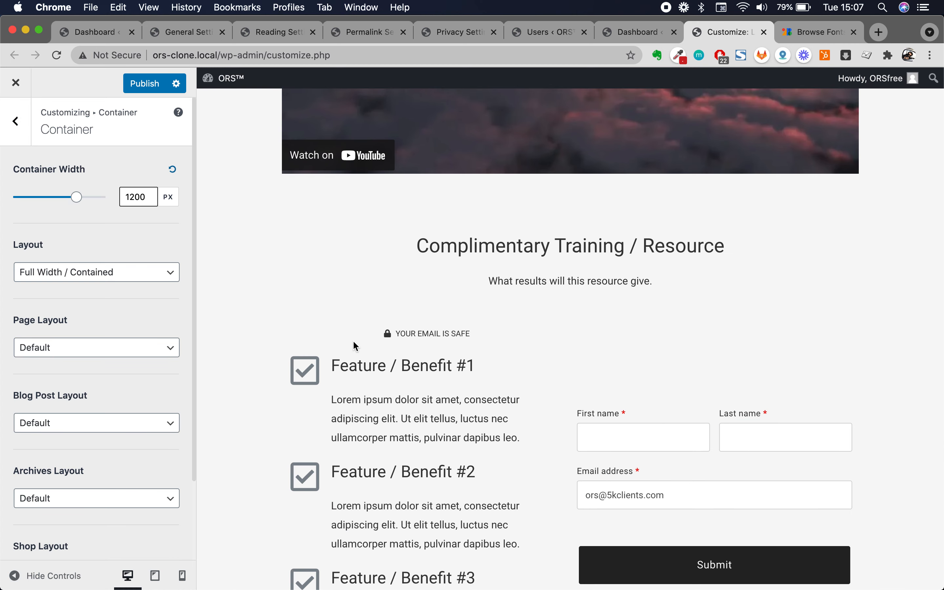
scroll(494, 395, up, 10)
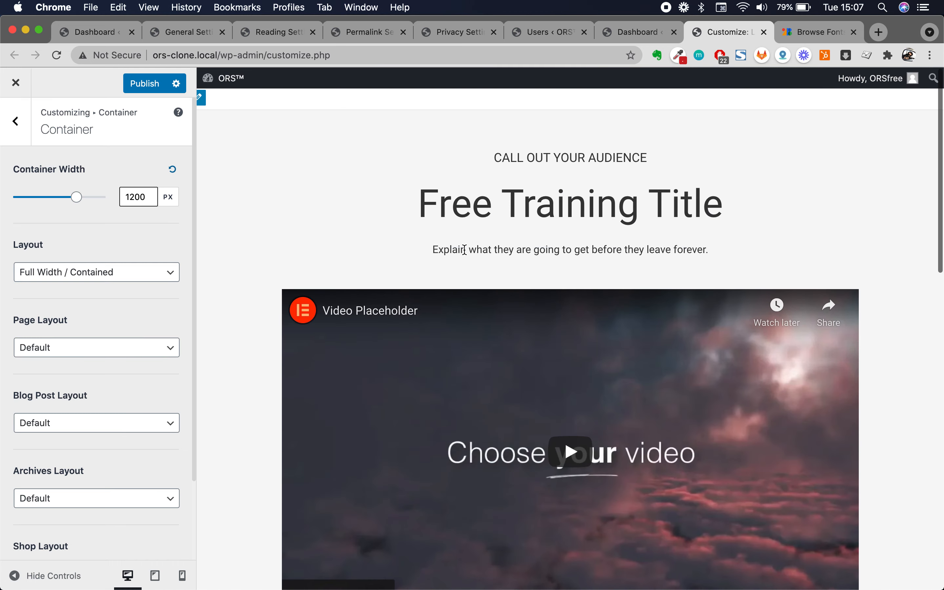
scroll(465, 250, down, 13)
scroll(465, 258, down, 5)
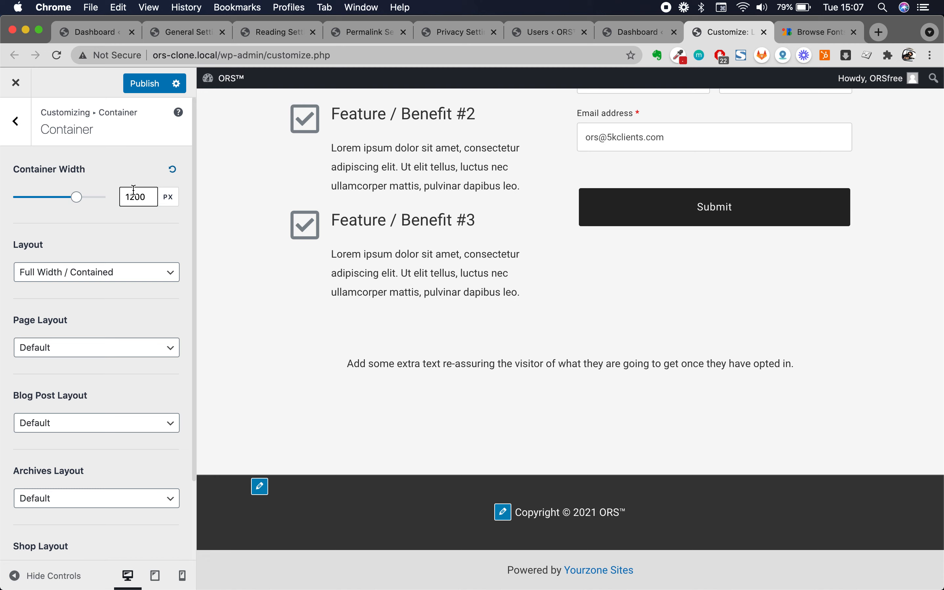
- Keep the container width at 1200 and Page Layout at Default, then return to Global
click(146, 199)
scroll(129, 250, down, 2)
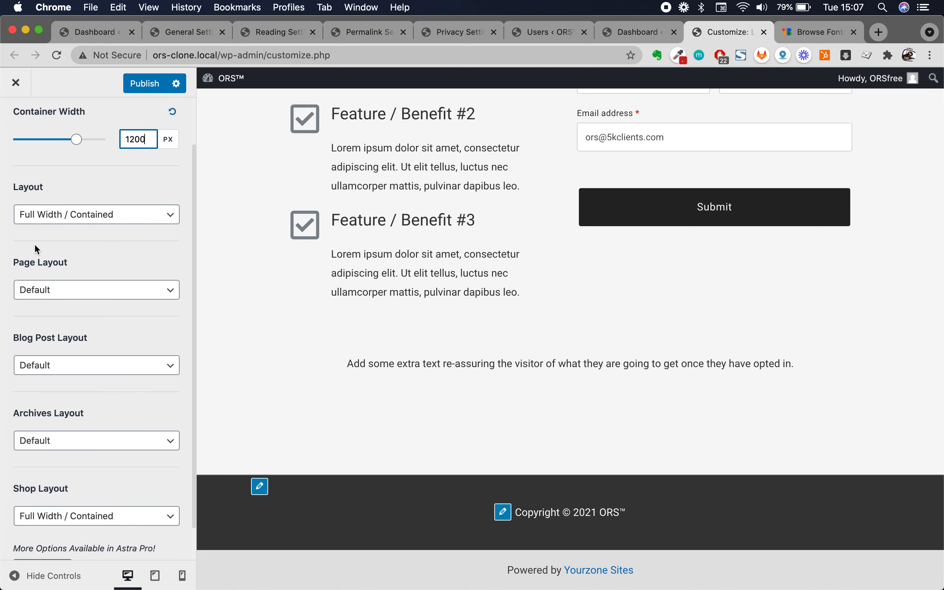
scroll(310, 304, up, 6)
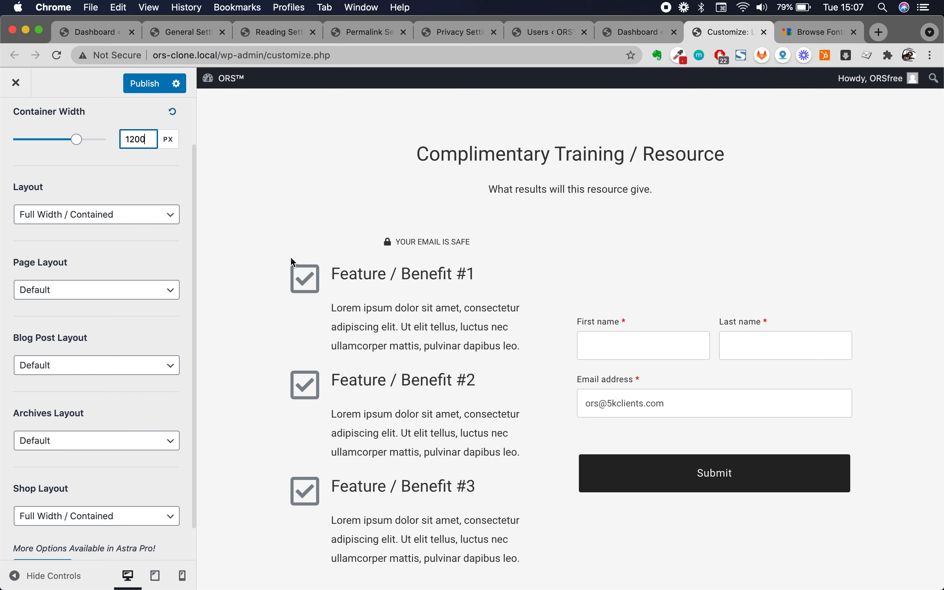
scroll(681, 323, down, 1)
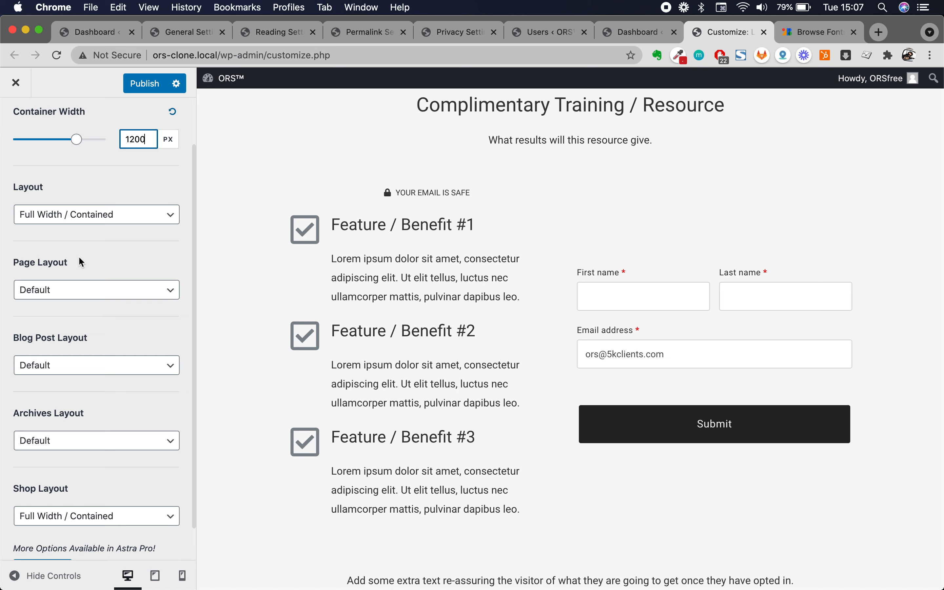
scroll(63, 247, down, 1)
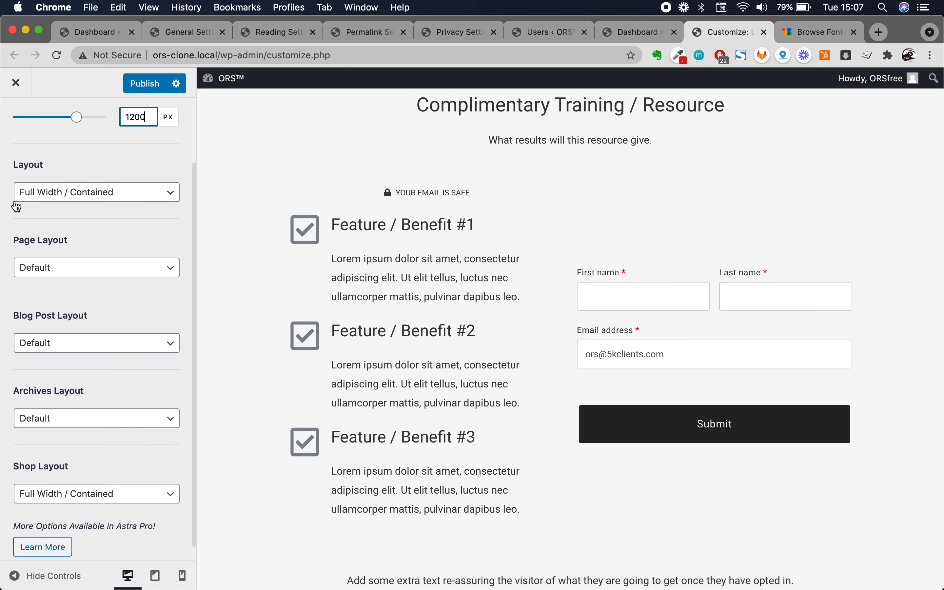
click(84, 268)
click(121, 239)
scroll(108, 376, down, 1)
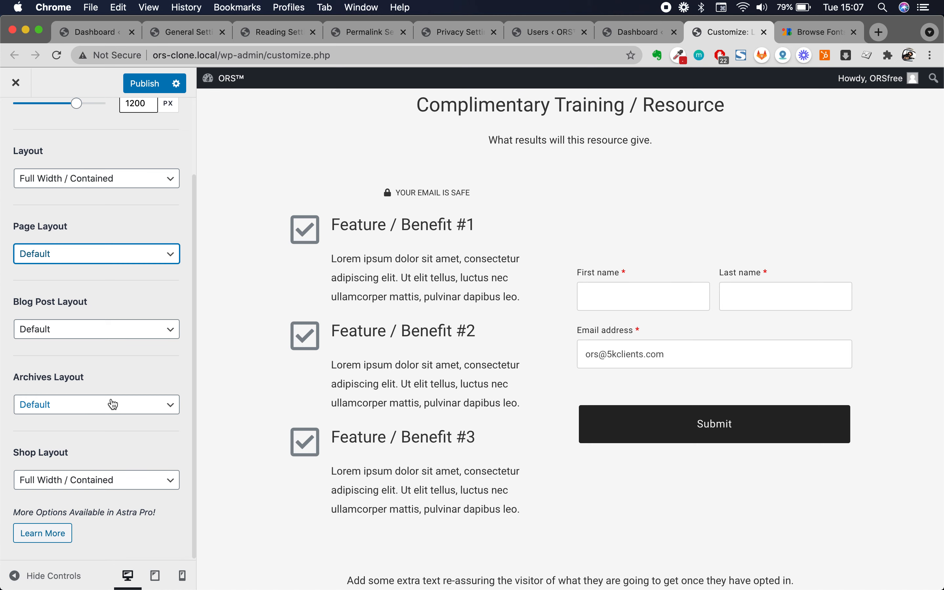
scroll(112, 402, up, 5)
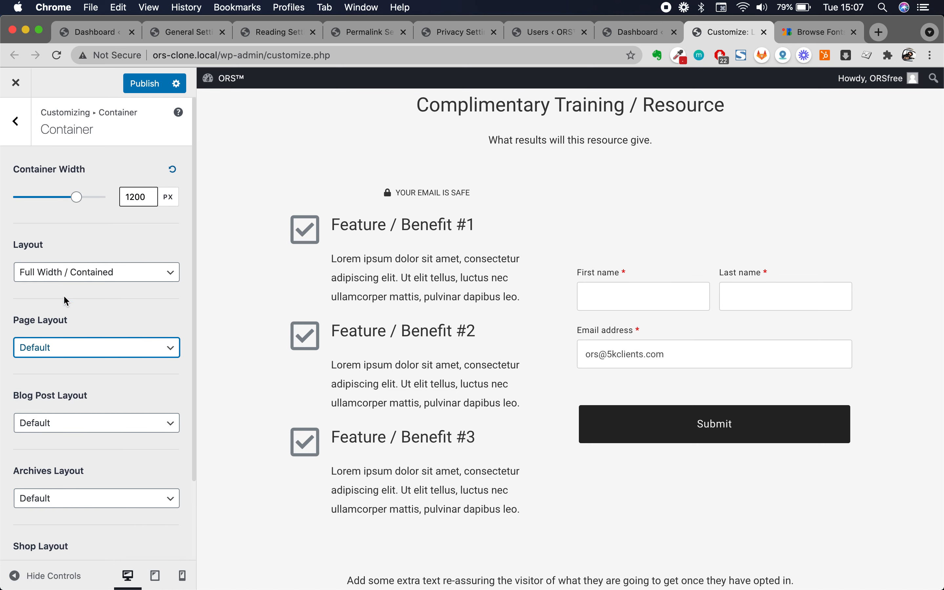
click(16, 121)
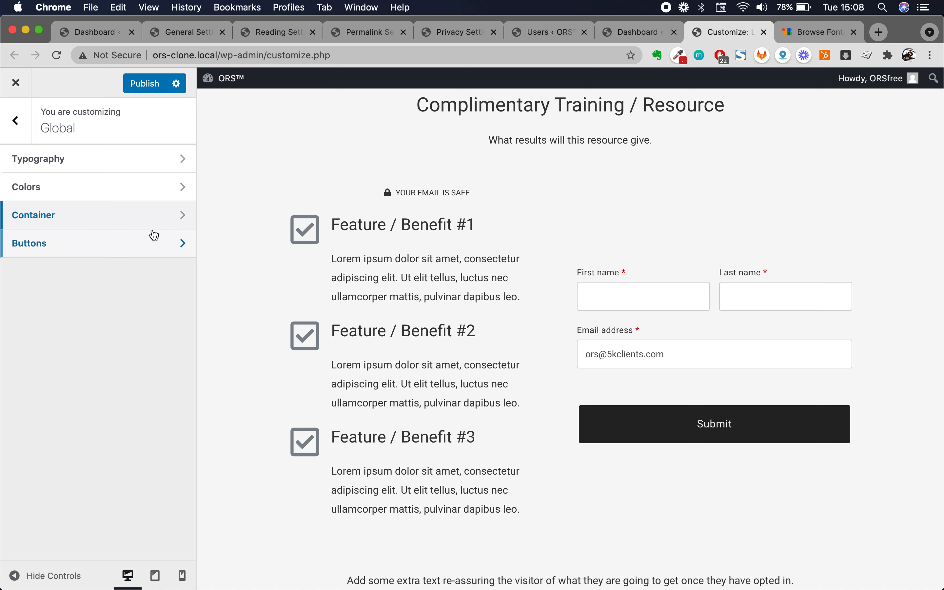
- Review the Astra global button settings, with border radius at 2 px, then go back to the main Customizer panel
click(136, 239)
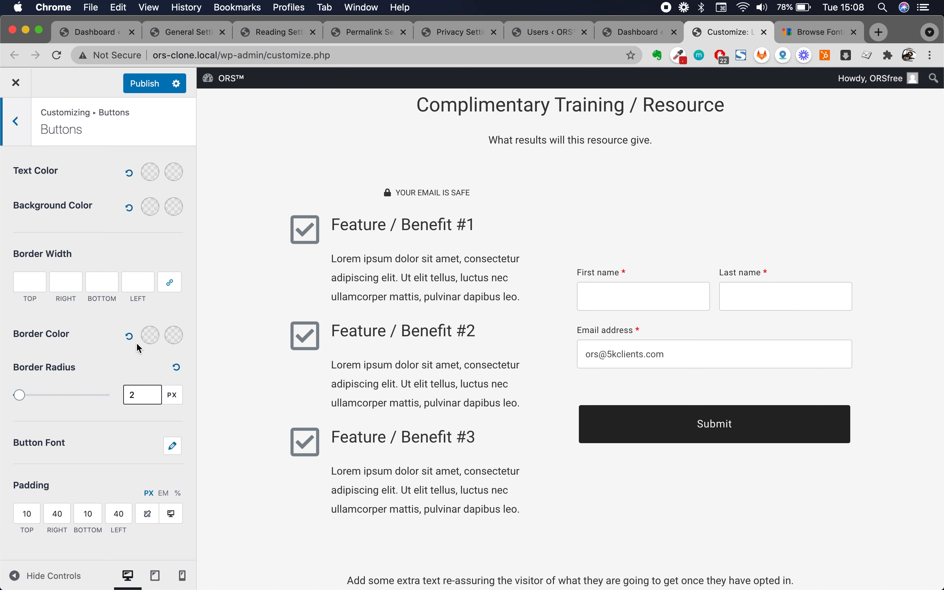
scroll(454, 427, up, 5)
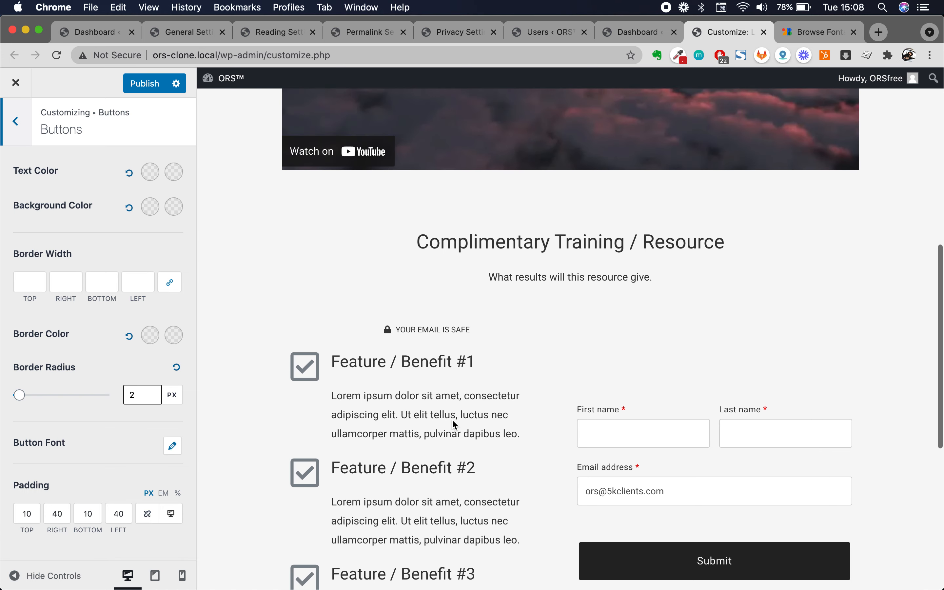
scroll(455, 425, up, 3)
scroll(449, 410, down, 5)
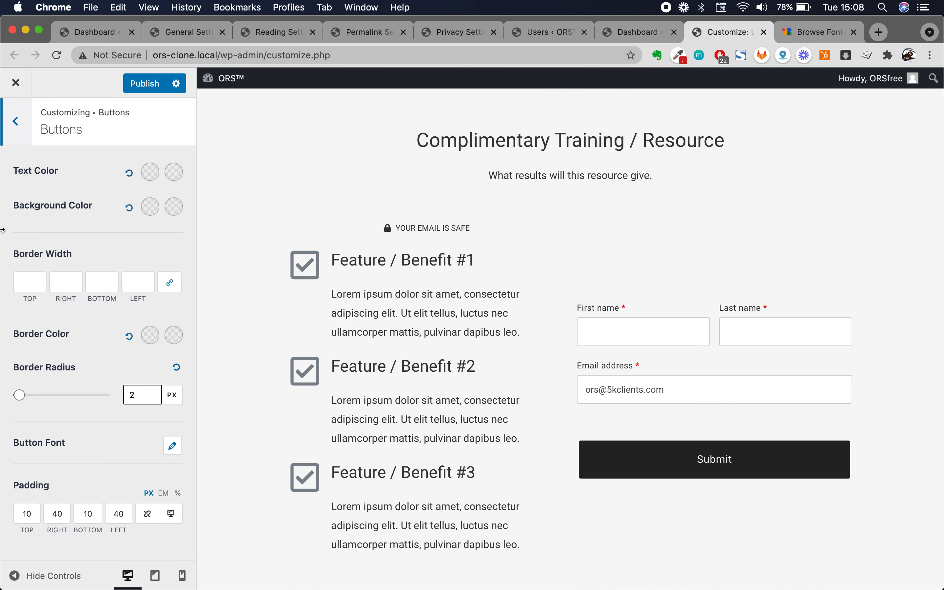
click(17, 123)
click(17, 123)
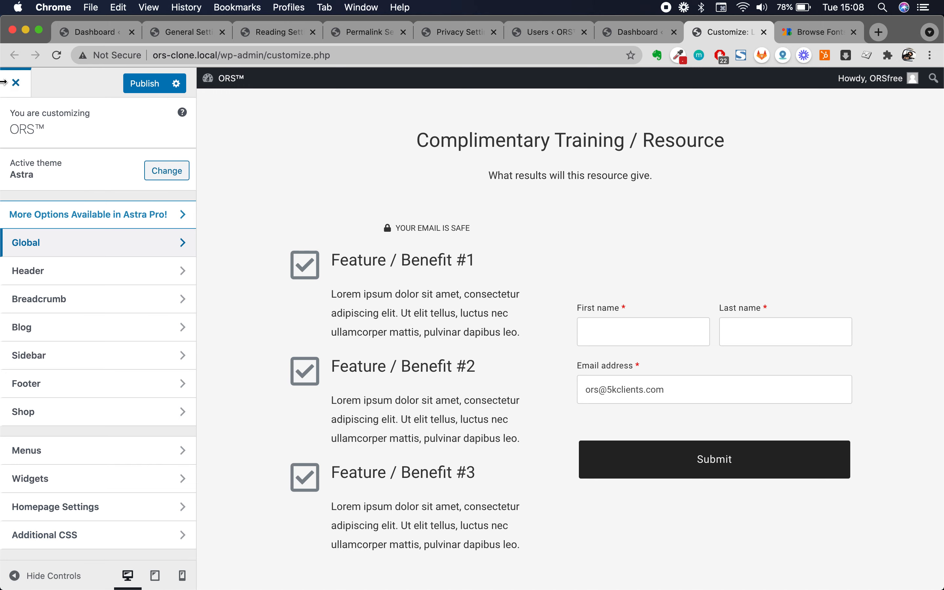
- Switch to the Dashboard tab and browse its setup stages and Shop Status showing $0.00 net sales
click(100, 35)
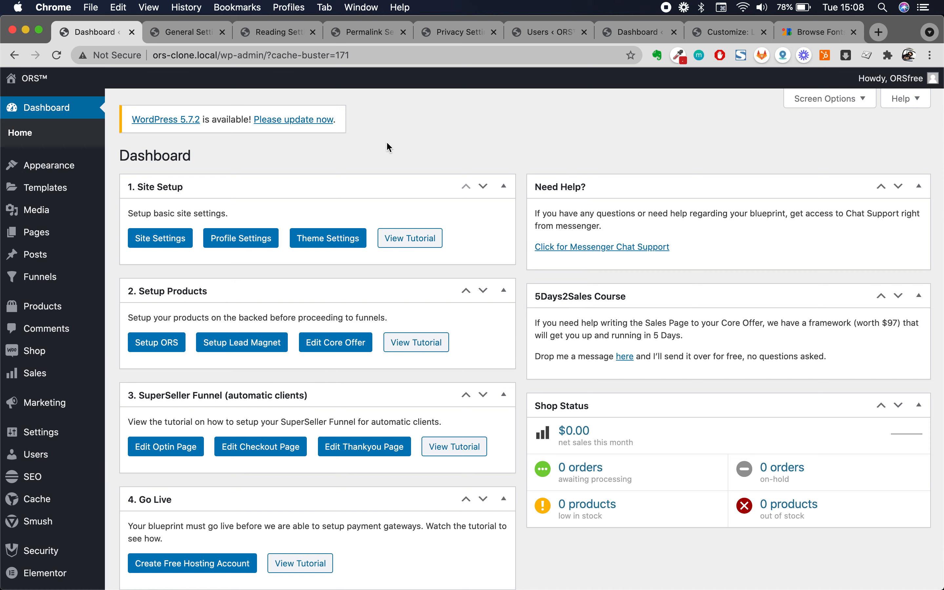
scroll(388, 147, down, 10)
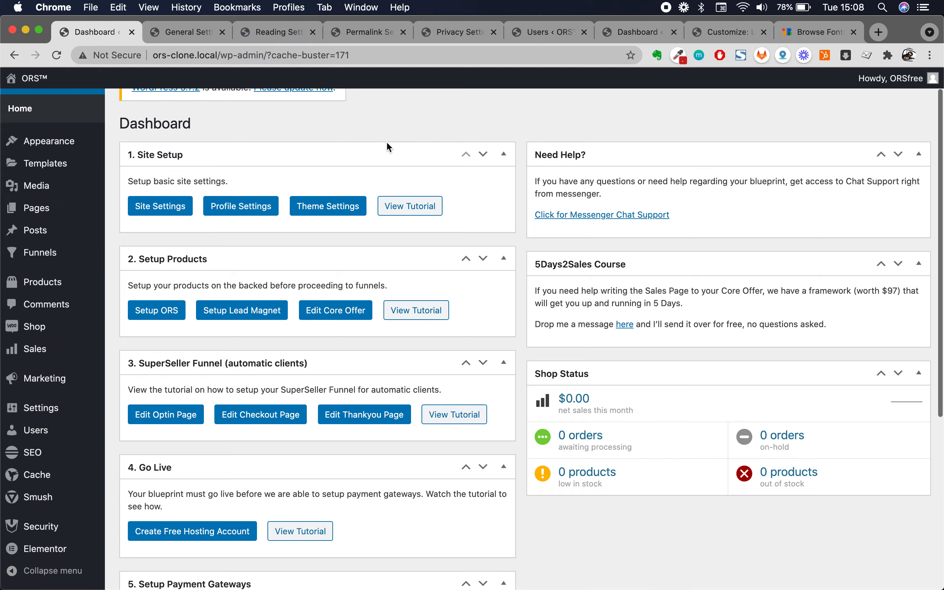
scroll(387, 144, up, 10)
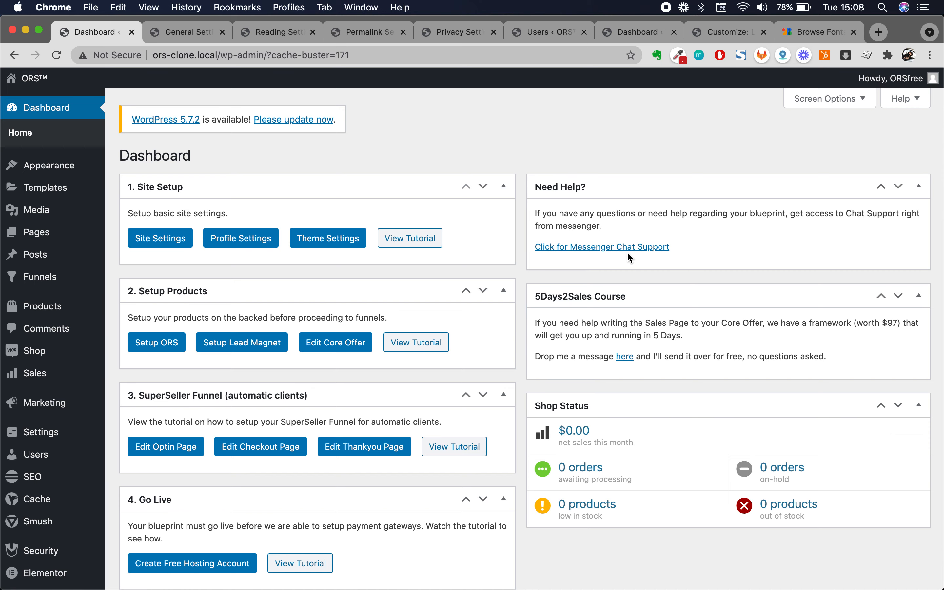
scroll(429, 418, down, 1)
scroll(427, 434, up, 1)
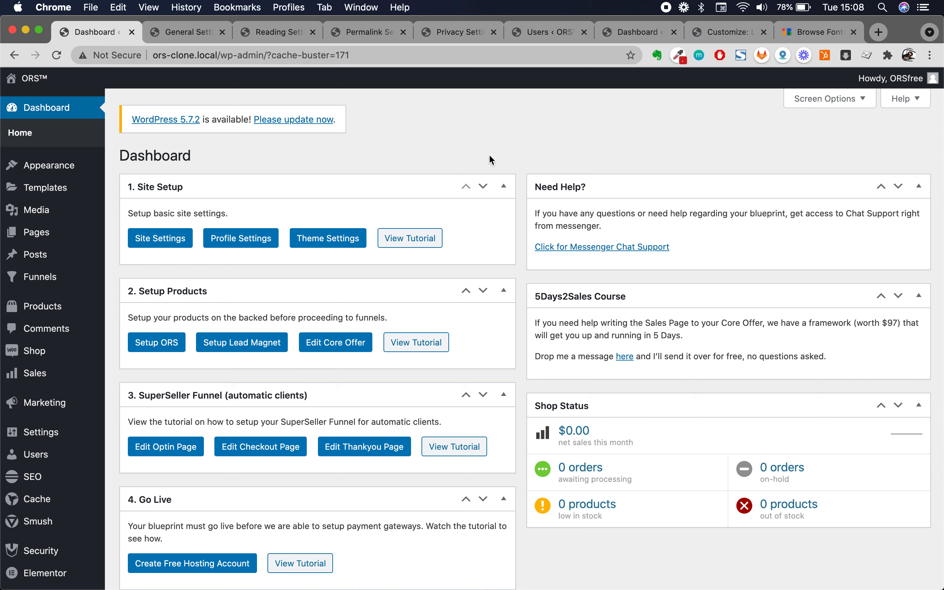